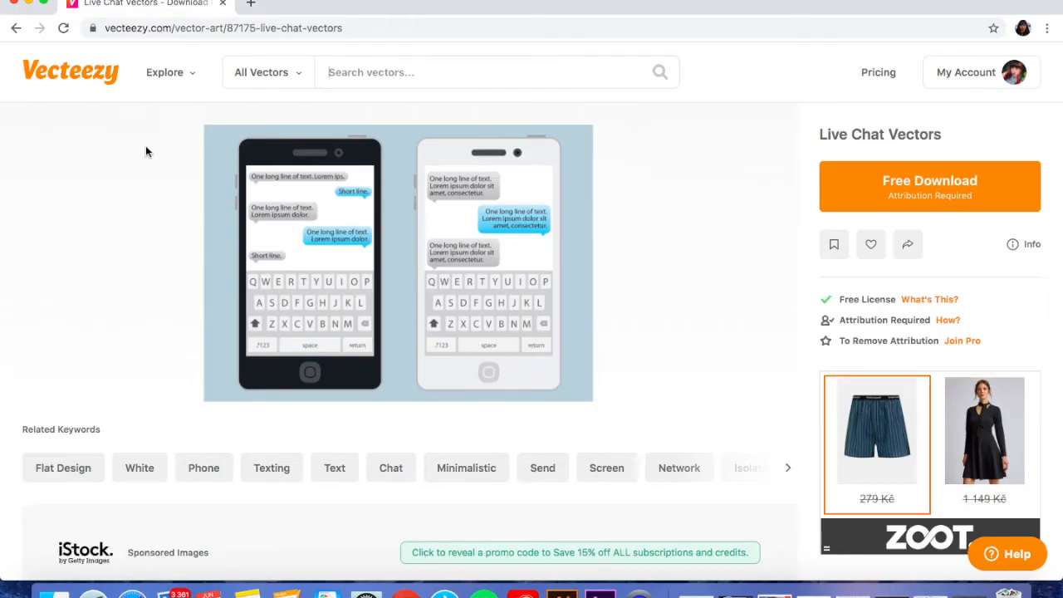
Switch to Illustrator and review the artwork in live chat.ai, phone.ai, keyboard.ai and button.ai
{"action": "left_click", "coordinate": [29, 4]}
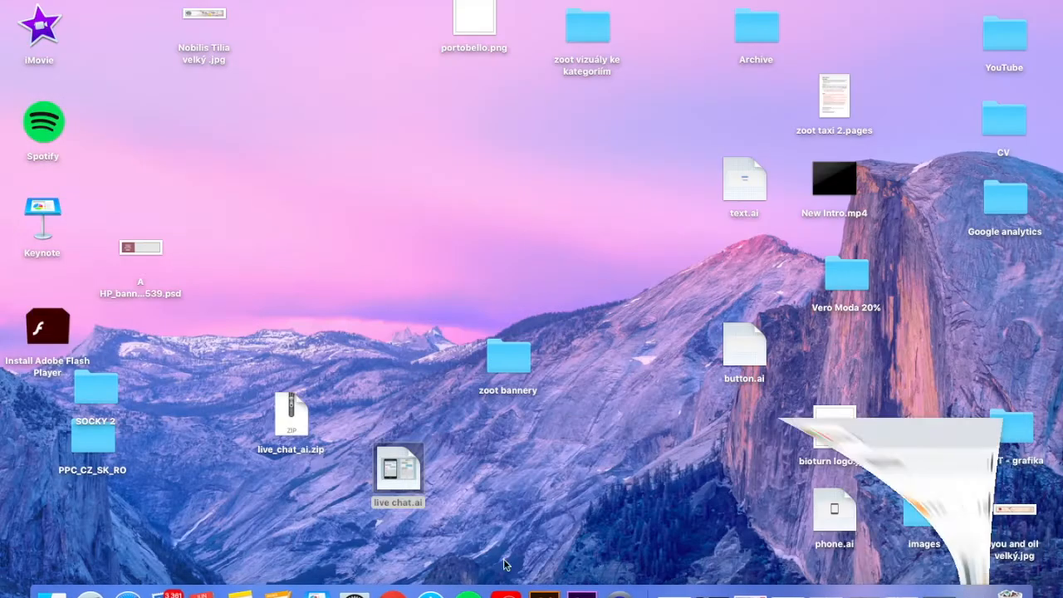
{"action": "left_click", "coordinate": [561, 592]}
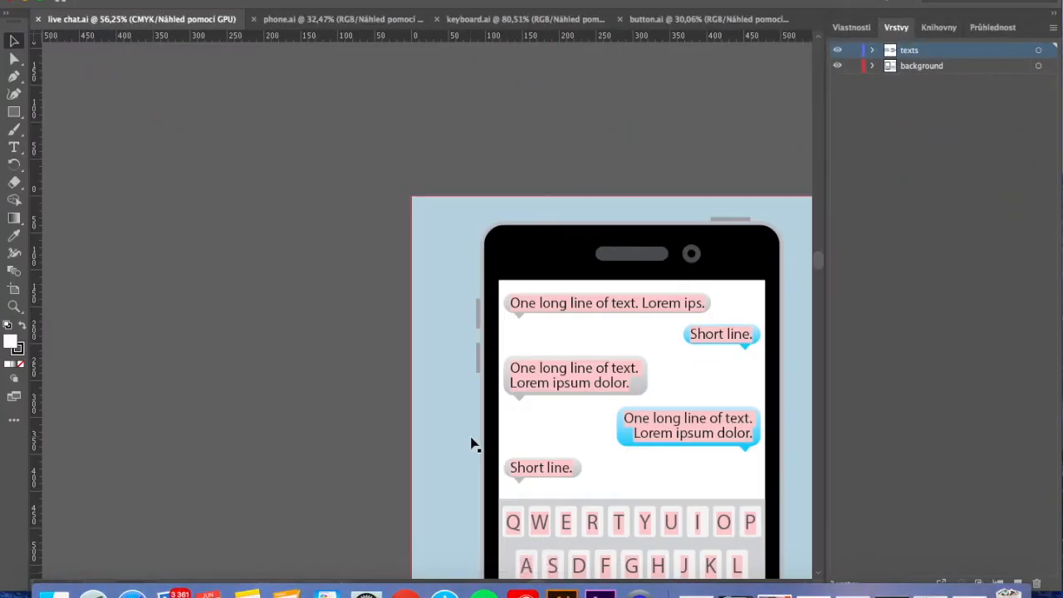
{"action": "scroll", "coordinate": [470, 441], "scroll_direction": "down", "scroll_amount": 5}
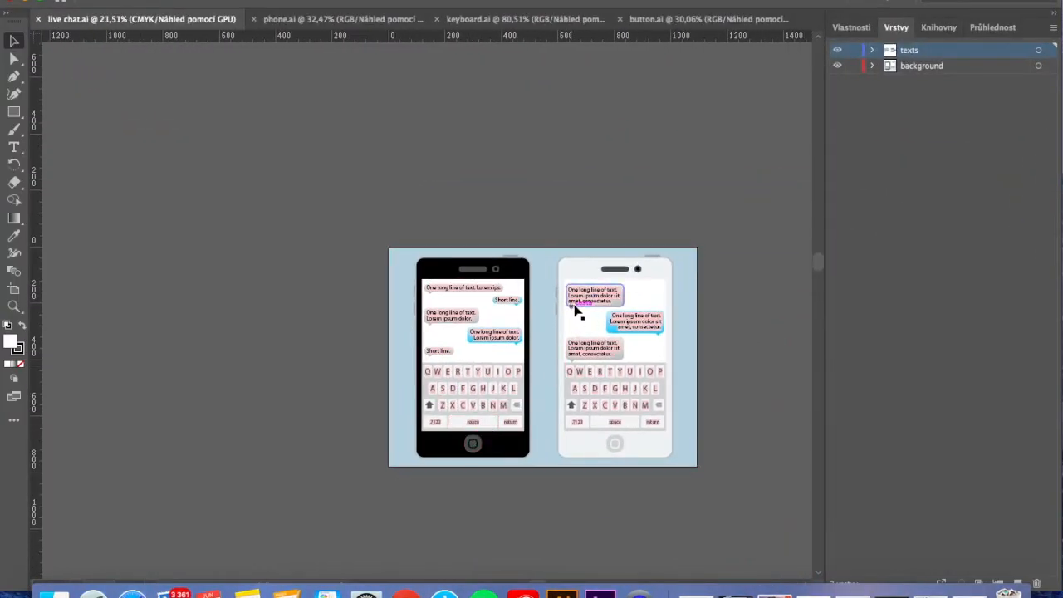
{"action": "left_click", "coordinate": [331, 21]}
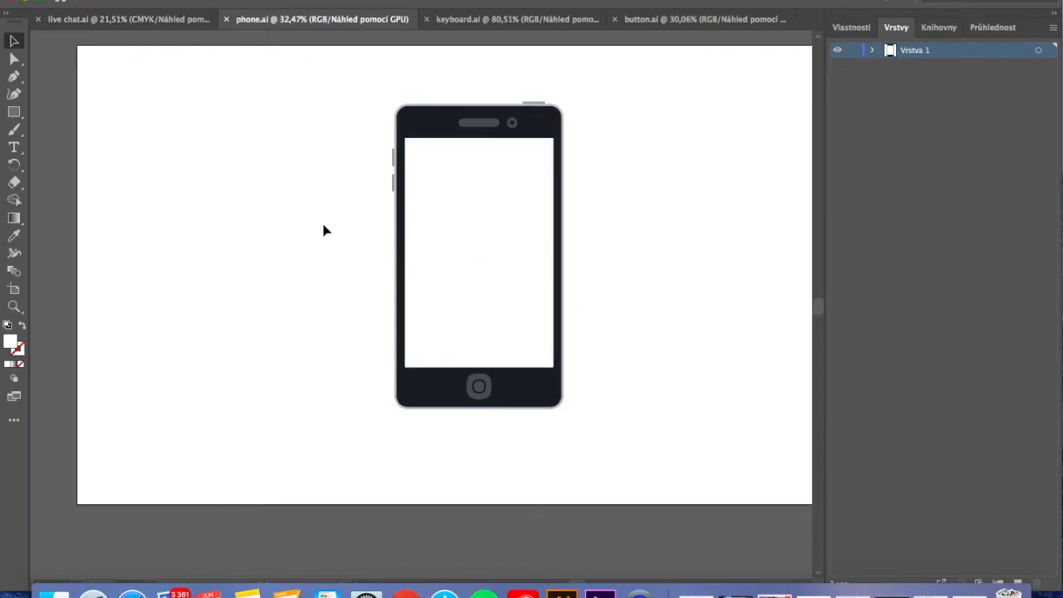
{"action": "left_click", "coordinate": [468, 21]}
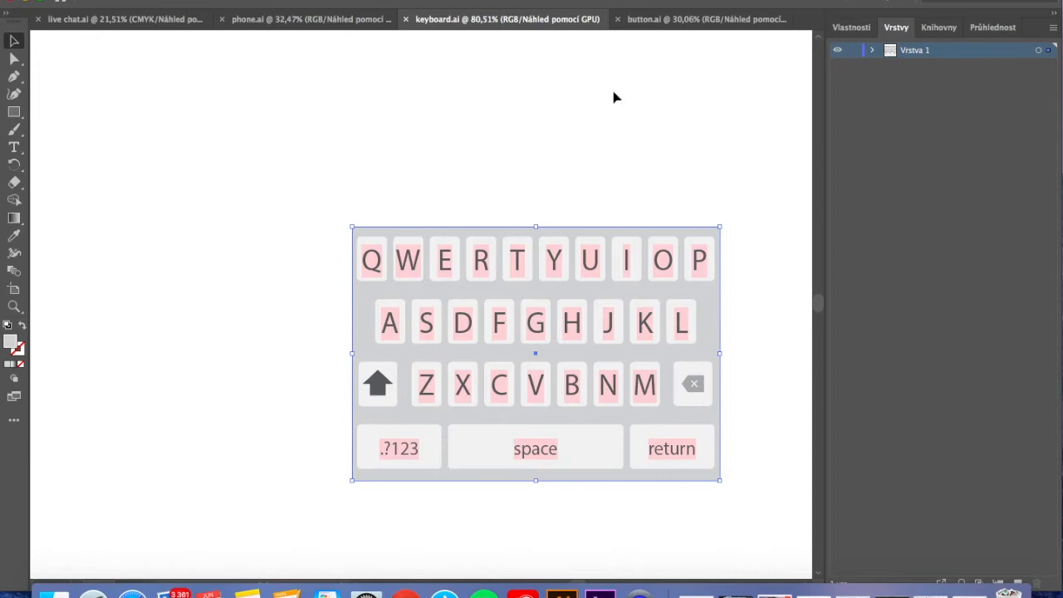
{"action": "left_click", "coordinate": [642, 22]}
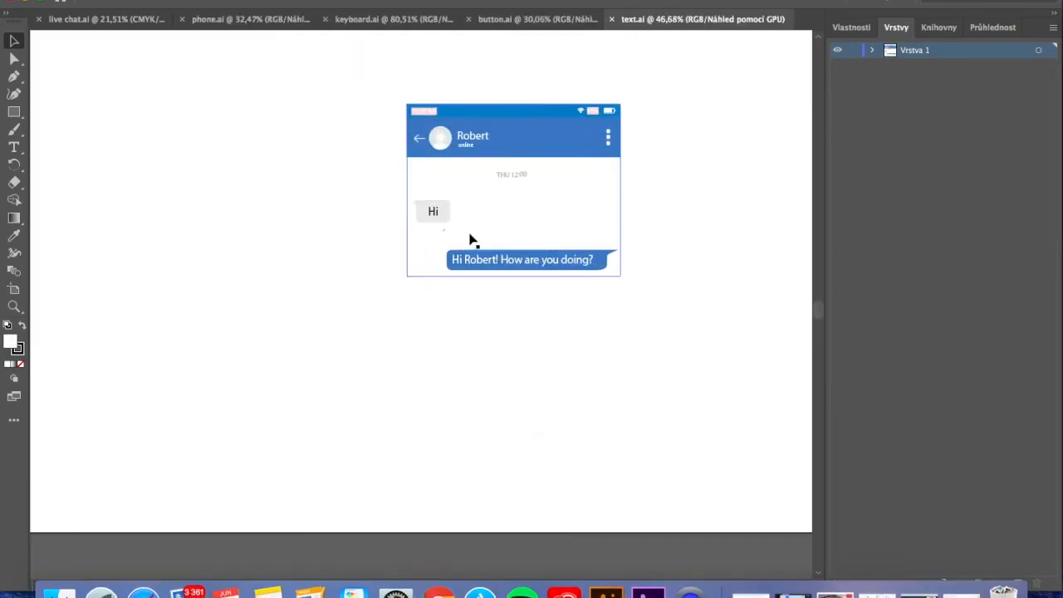
{"action": "scroll", "coordinate": [469, 233], "scroll_direction": "up", "scroll_amount": 5}
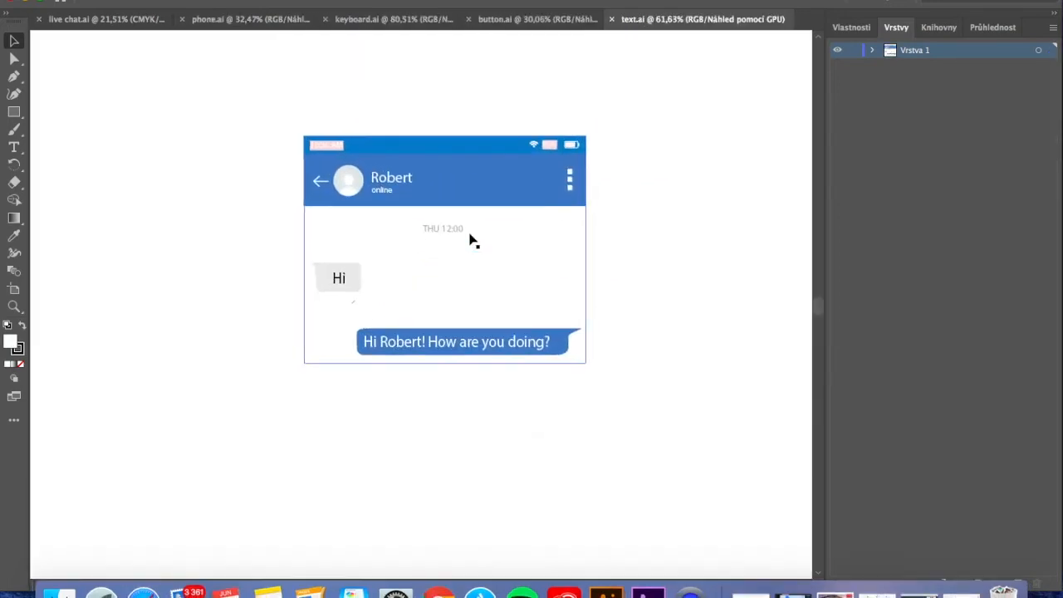
Delete the chat bubbles, time label and white message background below the header in text.ai, and open Save As for the file
{"action": "left_click", "coordinate": [332, 303]}
{"action": "key", "text": "Delete"}
{"action": "left_click", "coordinate": [390, 366]}
{"action": "key", "text": "Delete"}
{"action": "left_click", "coordinate": [391, 365]}
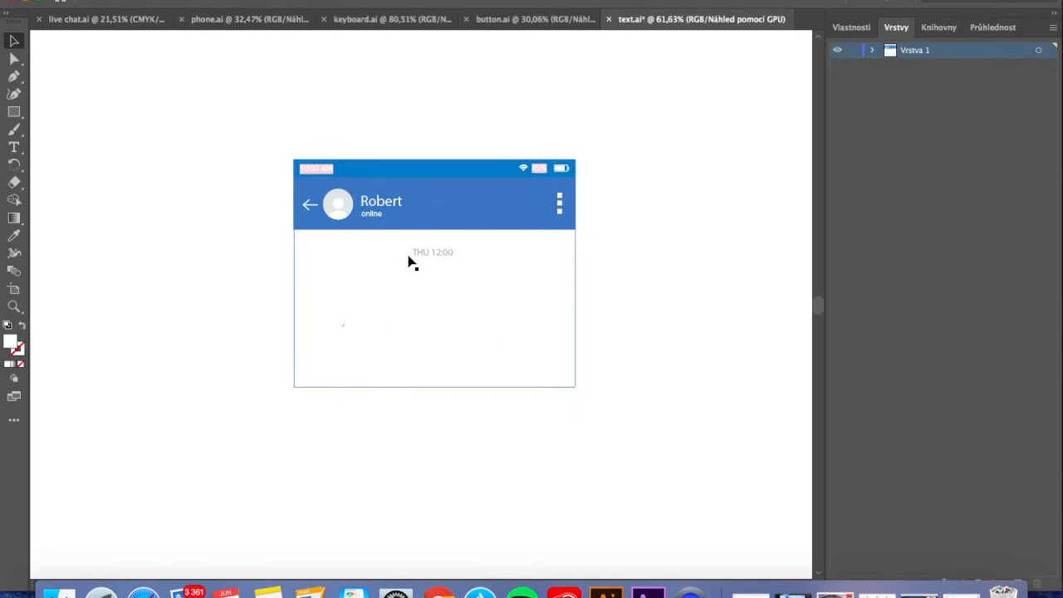
{"action": "left_click", "coordinate": [120, 0]}
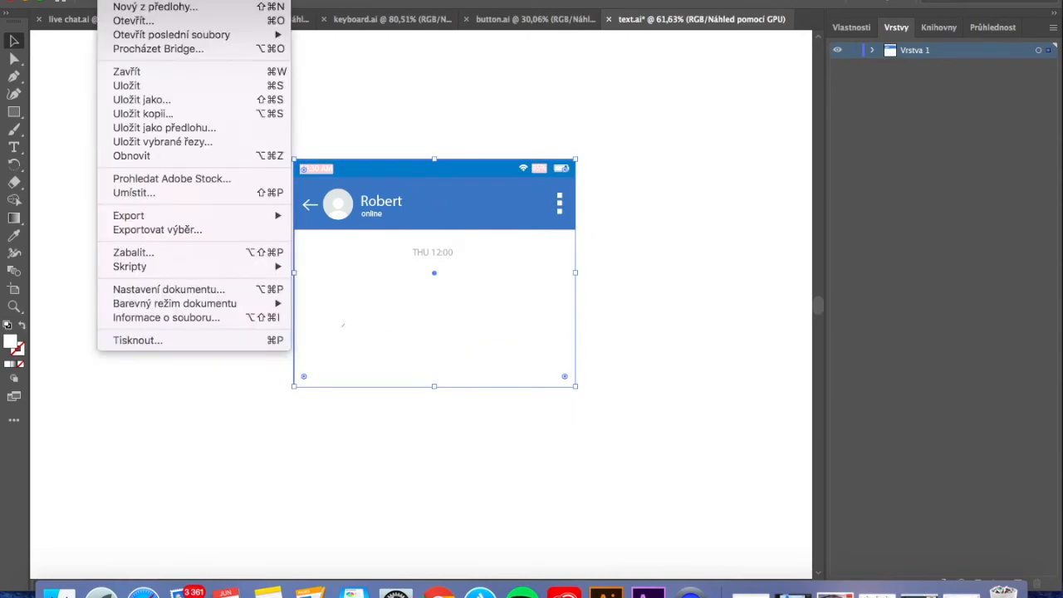
{"action": "left_click", "coordinate": [426, 262]}
{"action": "key", "text": "Delete"}
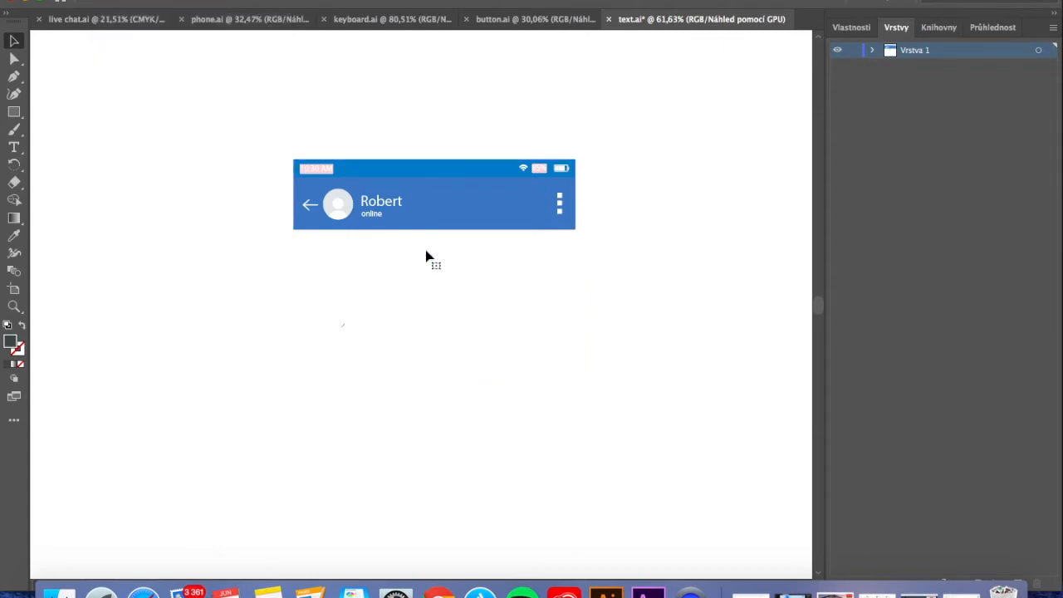
{"action": "left_click", "coordinate": [120, 0]}
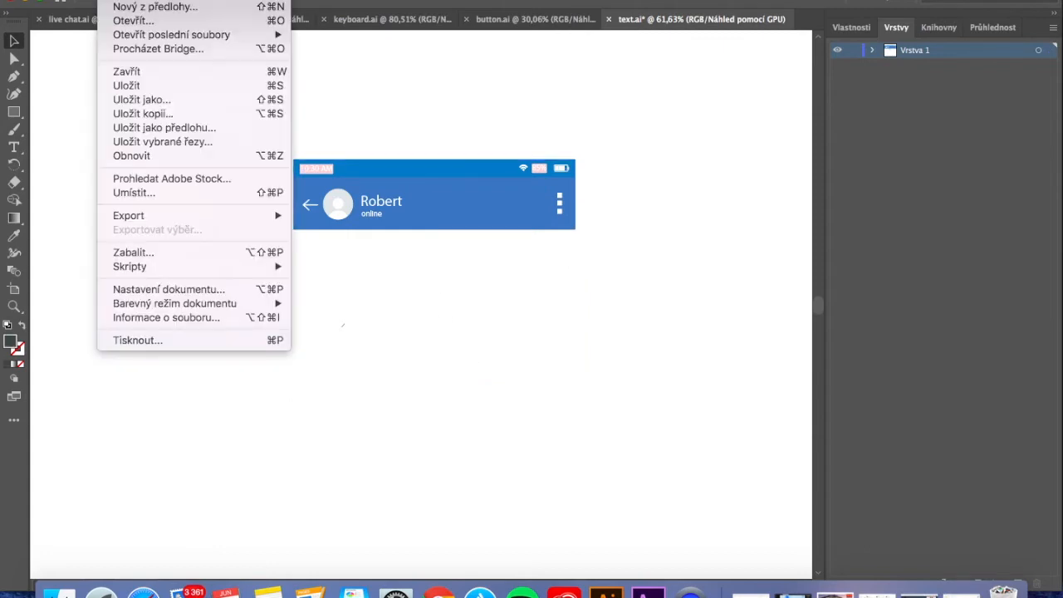
{"action": "left_click", "coordinate": [133, 99]}
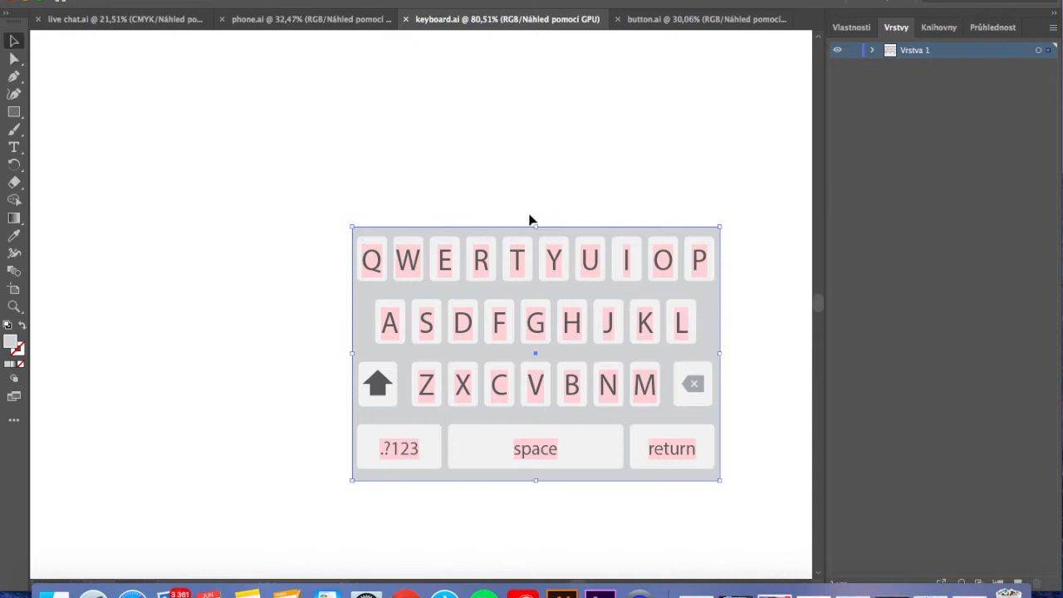
Extend the grey keyboard background upward and draw a rectangle about 267 × 43 px above the top row of keys as a text field
{"action": "left_click_drag", "start_coordinate": [535, 226], "coordinate": [533, 171]}
{"action": "left_click", "coordinate": [247, 158]}
{"action": "key", "text": "m"}
{"action": "left_click_drag", "start_coordinate": [359, 180], "coordinate": [641, 225]}
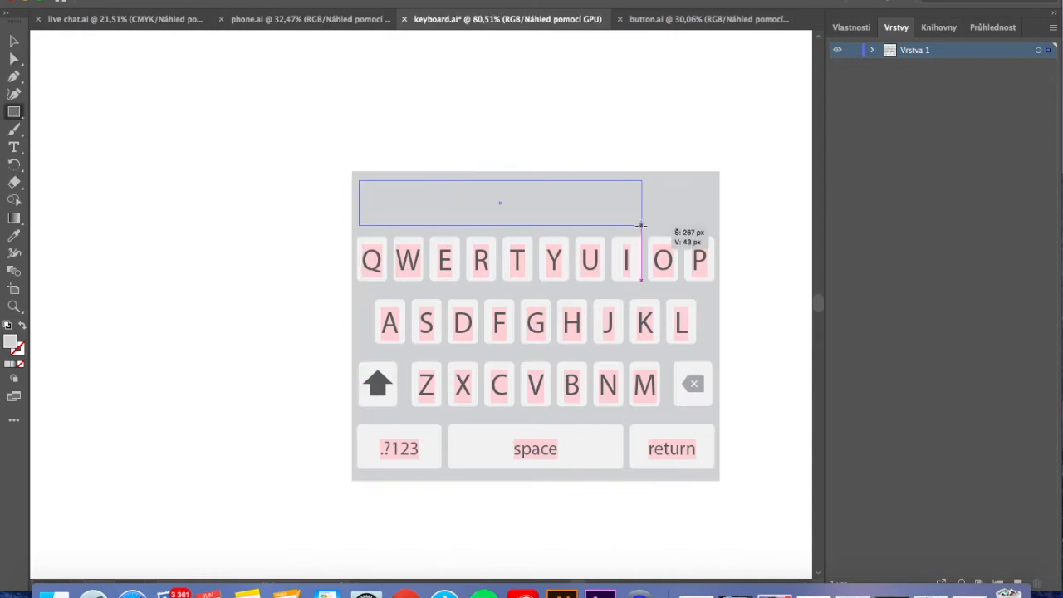
Fill the text field rectangle with the light grey sampled from the keyboard keys
{"action": "double_click", "coordinate": [10, 341]}
{"action": "left_click", "coordinate": [991, 171]}
{"action": "left_click", "coordinate": [15, 236]}
{"action": "left_click", "coordinate": [432, 272]}
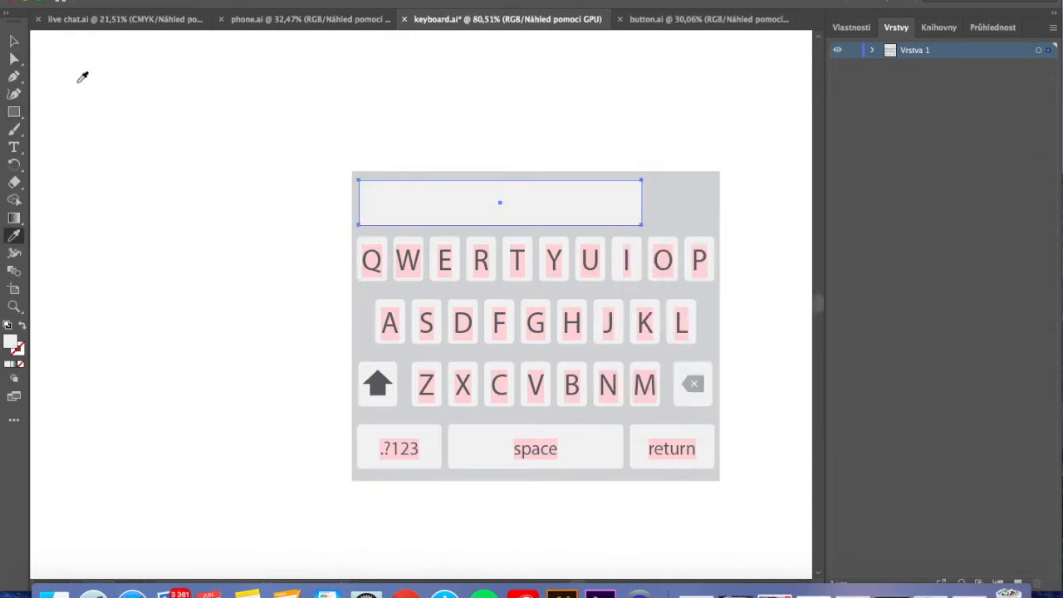
Duplicate the text field rectangle and narrow the copy into a small button beside it, above the O and P keys
{"action": "key", "text": "m"}
{"action": "key", "text": "super+c"}
{"action": "key", "text": "super+v"}
{"action": "left_click", "coordinate": [15, 41]}
{"action": "left_click_drag", "start_coordinate": [320, 315], "coordinate": [712, 219]}
{"action": "key", "text": "super+z"}
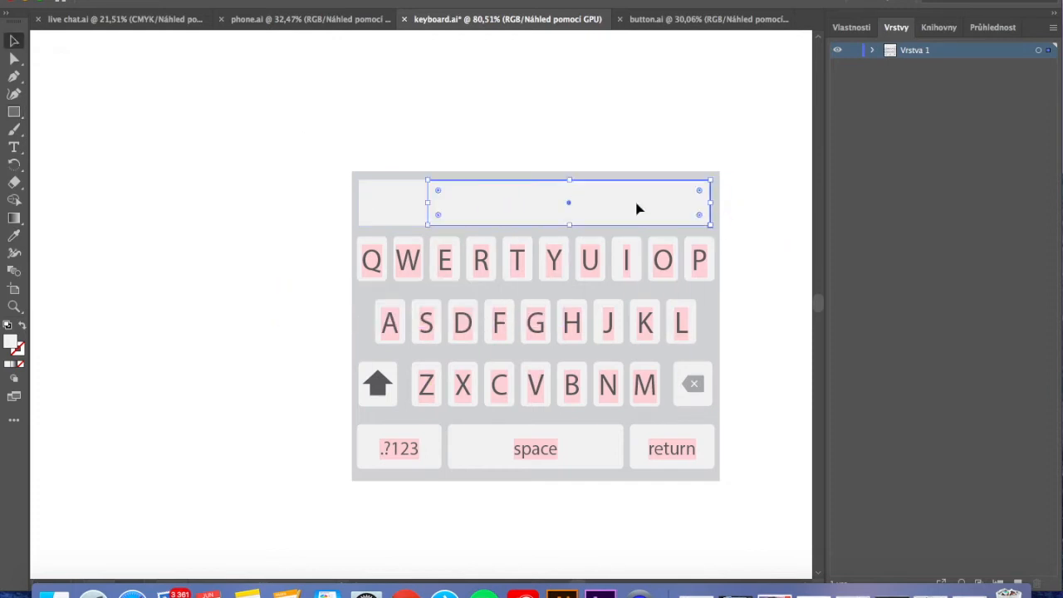
{"action": "left_click_drag", "start_coordinate": [631, 218], "coordinate": [618, 259]}
{"action": "left_click_drag", "start_coordinate": [415, 244], "coordinate": [648, 244]}
{"action": "left_click_drag", "start_coordinate": [671, 248], "coordinate": [648, 203]}
{"action": "left_click", "coordinate": [299, 257]}
Add the label "Send" on the small button and enlarge it to nearly fill the button's width
{"action": "left_click", "coordinate": [13, 147]}
{"action": "left_click", "coordinate": [675, 212]}
{"action": "type", "text": "Send"}
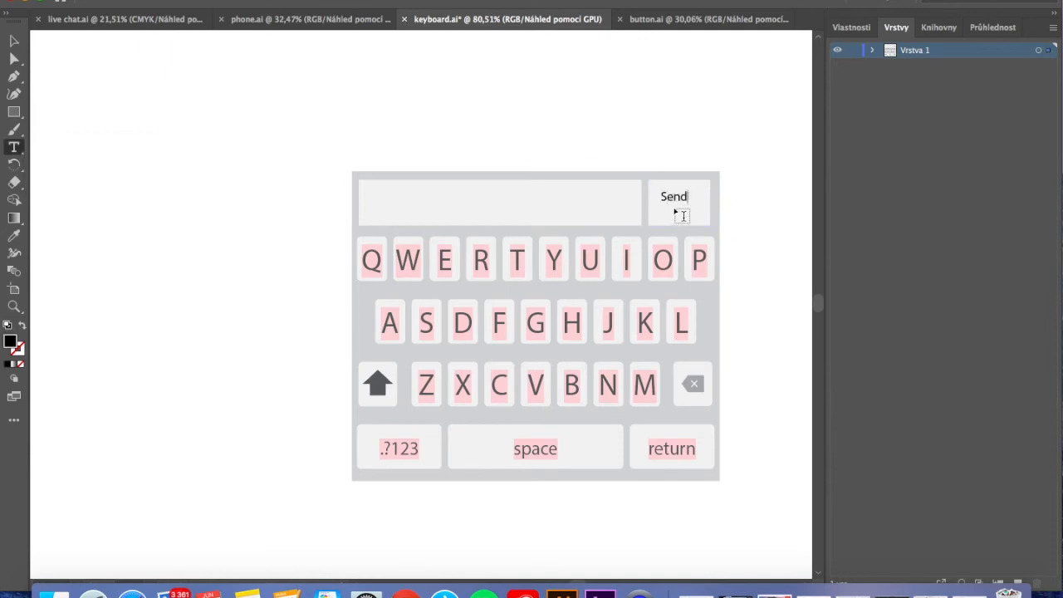
{"action": "left_click", "coordinate": [13, 41]}
{"action": "mouse_move", "coordinate": [660, 190]}
{"action": "left_mouse_down"}
{"action": "mouse_move", "coordinate": [633, 175]}
{"action": "mouse_move", "coordinate": [675, 200]}
{"action": "left_mouse_up"}
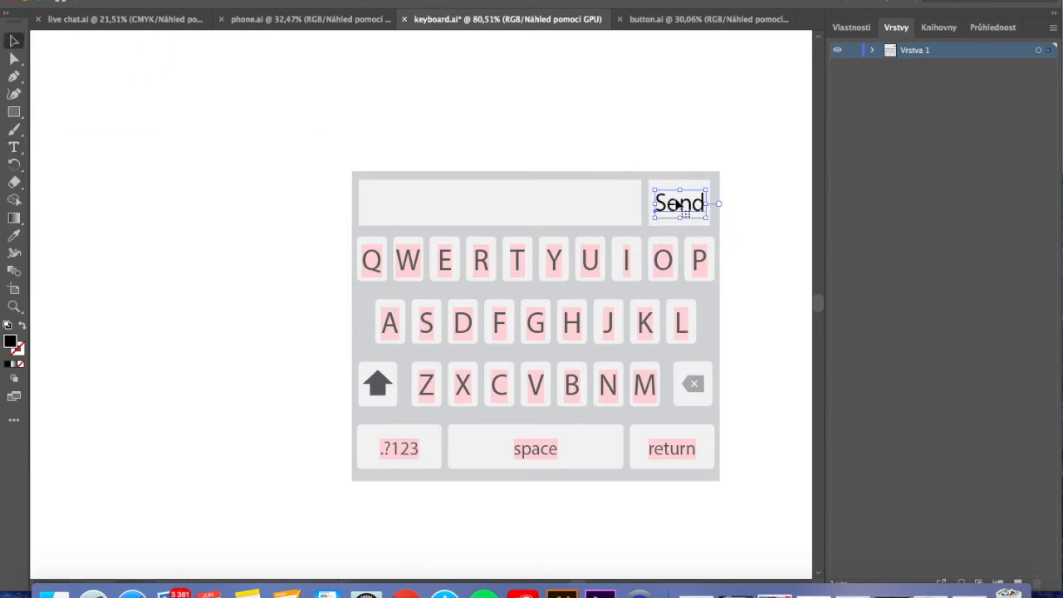
Match the Send label's colour to the dark grey of the key letters and fit the label within its button
{"action": "double_click", "coordinate": [10, 341]}
{"action": "left_click", "coordinate": [977, 190]}
{"action": "left_click", "coordinate": [14, 236]}
{"action": "left_click", "coordinate": [371, 260]}
{"action": "left_click", "coordinate": [13, 41]}
{"action": "left_click_drag", "start_coordinate": [656, 203], "coordinate": [676, 202]}
{"action": "left_click_drag", "start_coordinate": [643, 183], "coordinate": [653, 186]}
{"action": "left_click", "coordinate": [767, 233]}
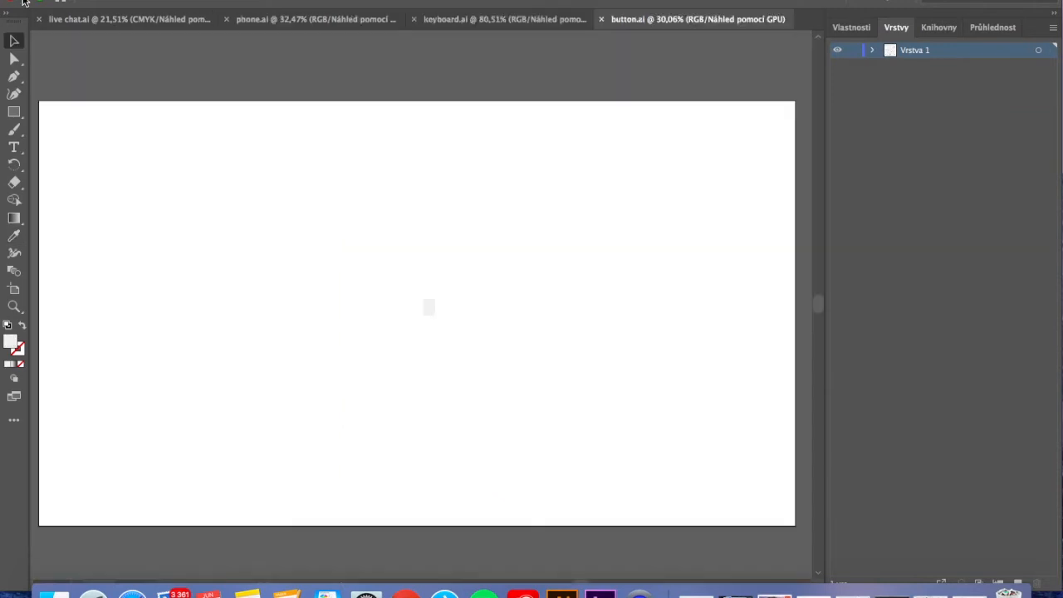
Switch to After Effects and create a 1920 × 1080 px, 30 fps, 10-second composition named "phone typing"
{"action": "left_click", "coordinate": [24, 3]}
{"action": "left_click", "coordinate": [581, 593]}
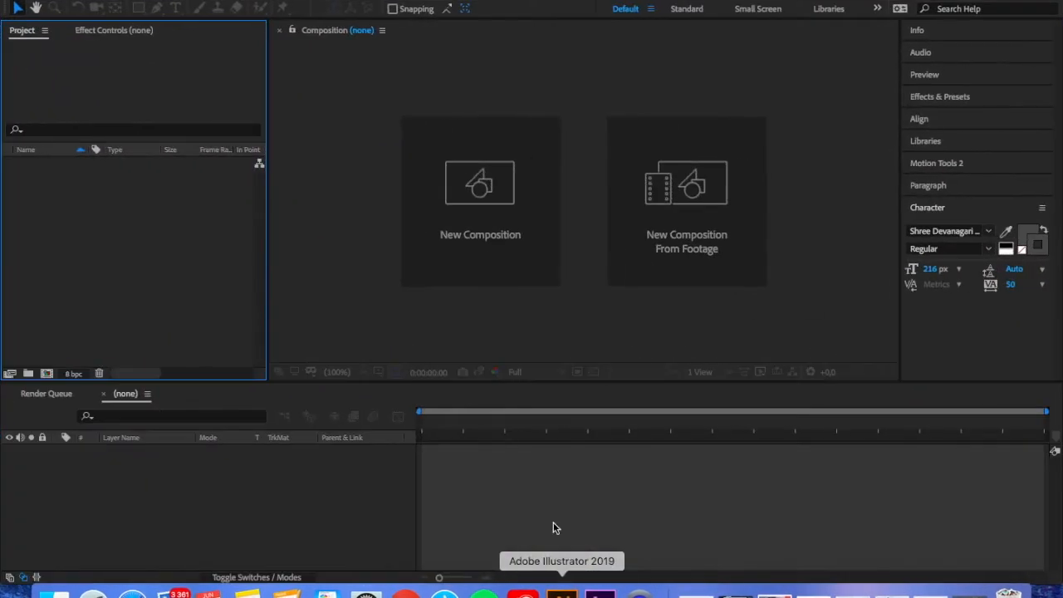
{"action": "left_click", "coordinate": [441, 211]}
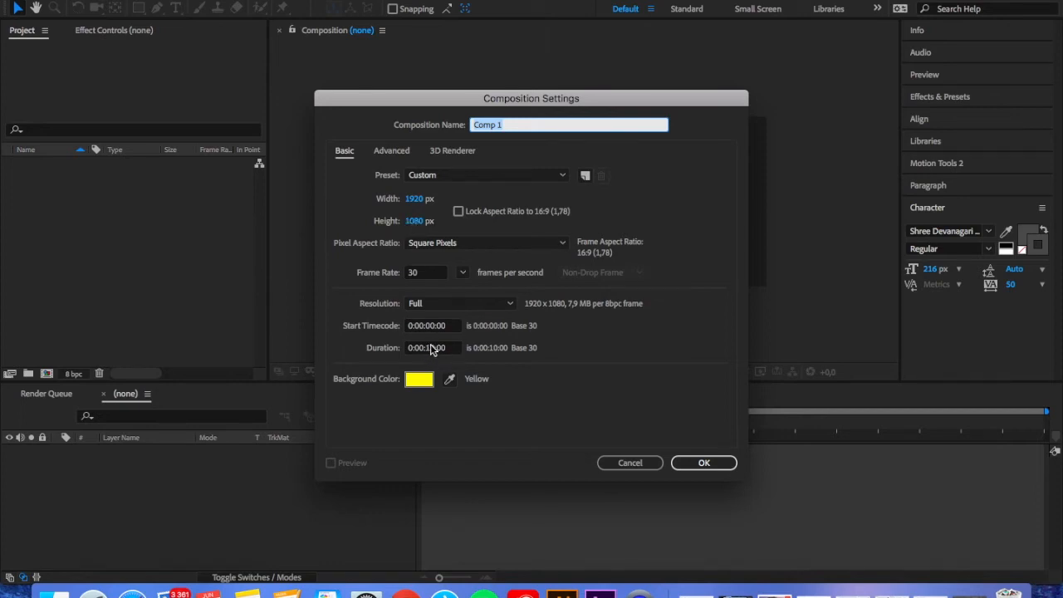
{"action": "key", "text": "BackSpace"}
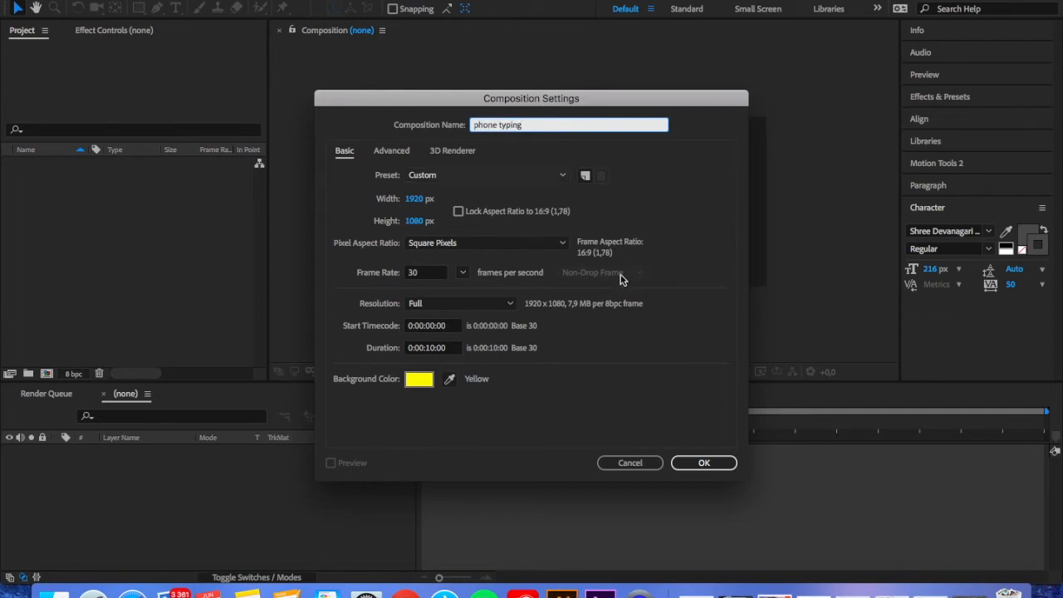
{"action": "left_click", "coordinate": [688, 468]}
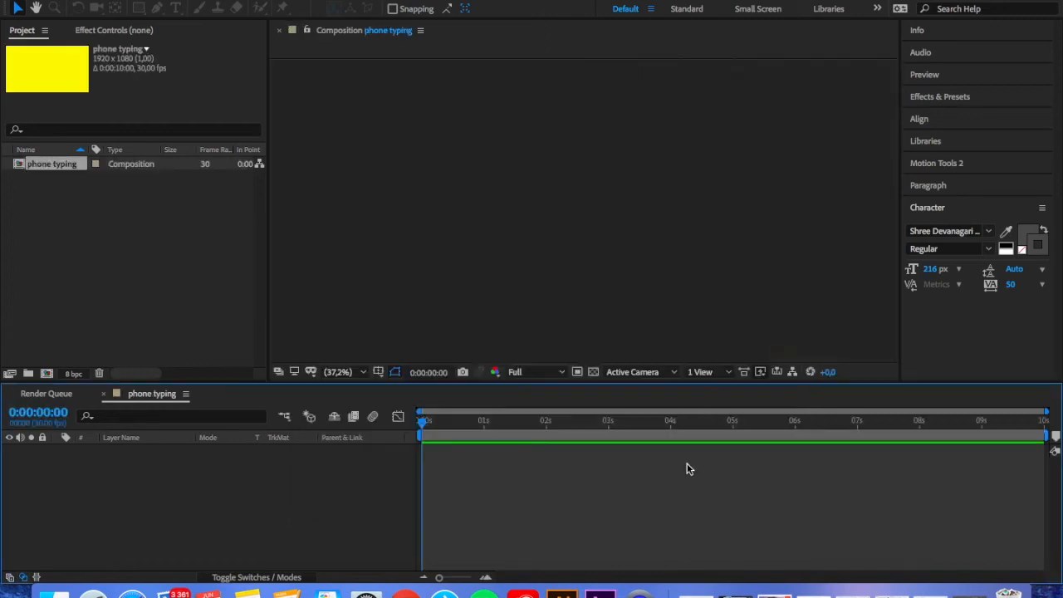
Import phone.ai, button.ai and keyboard.ai into the project as footage
{"action": "right_click", "coordinate": [69, 239]}
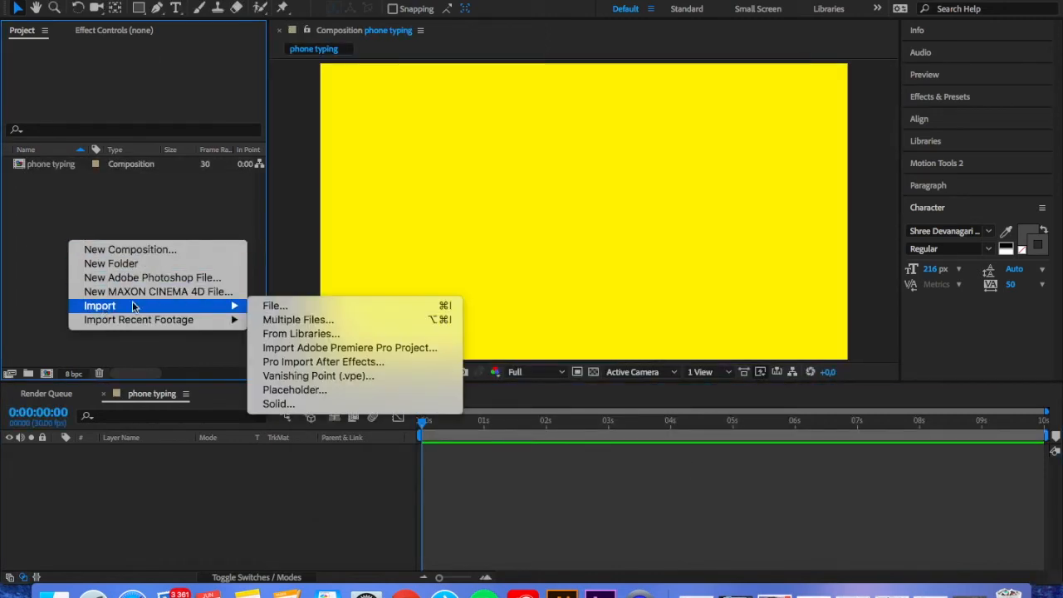
{"action": "left_click", "coordinate": [264, 306]}
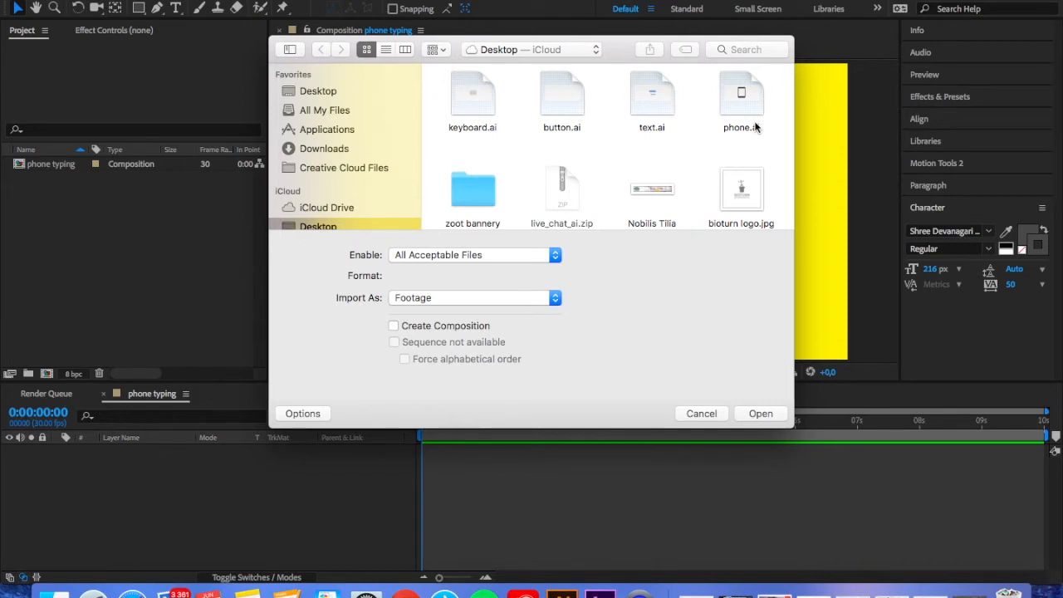
{"action": "left_click", "coordinate": [735, 112]}
{"action": "left_click", "coordinate": [561, 98], "text": "super"}
{"action": "left_click", "coordinate": [460, 105], "text": "super"}
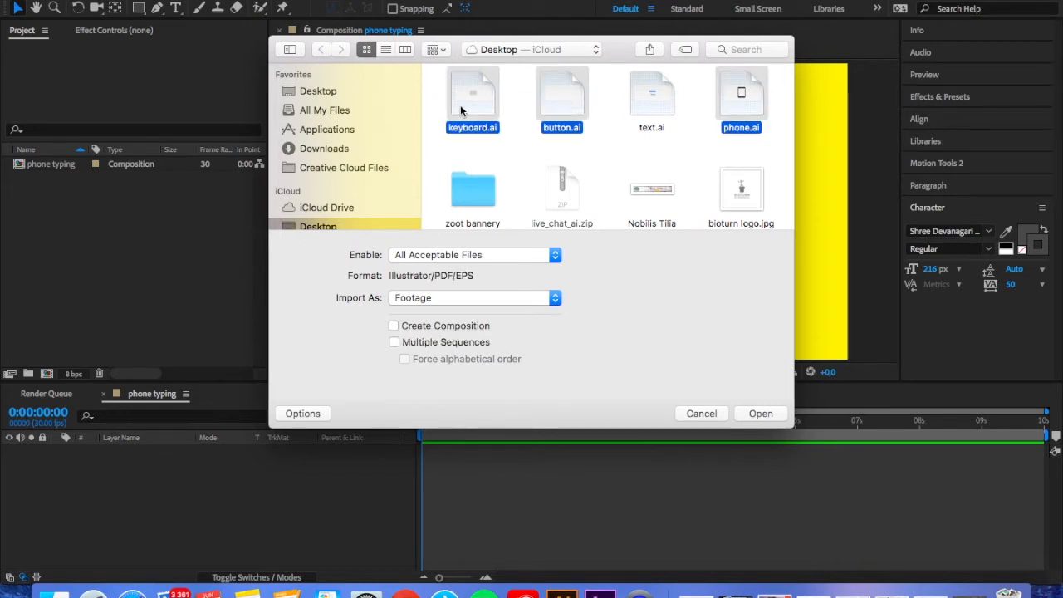
{"action": "left_click", "coordinate": [742, 416]}
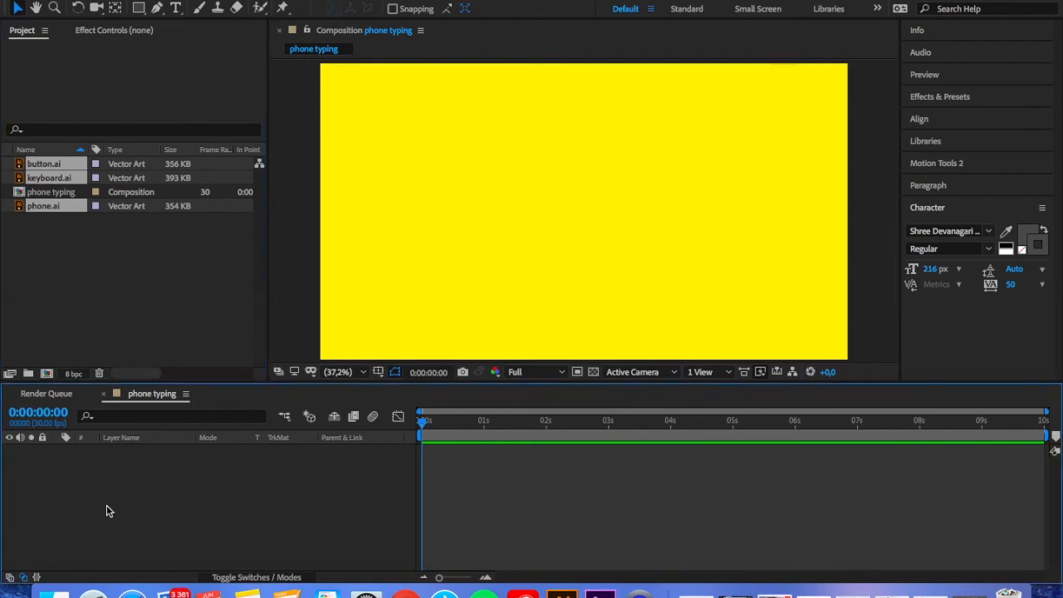
Add phone.ai and keyboard.ai to the phone typing composition, with the keyboard layer above the phone
{"action": "left_click", "coordinate": [65, 212]}
{"action": "left_click_drag", "start_coordinate": [47, 204], "coordinate": [114, 482]}
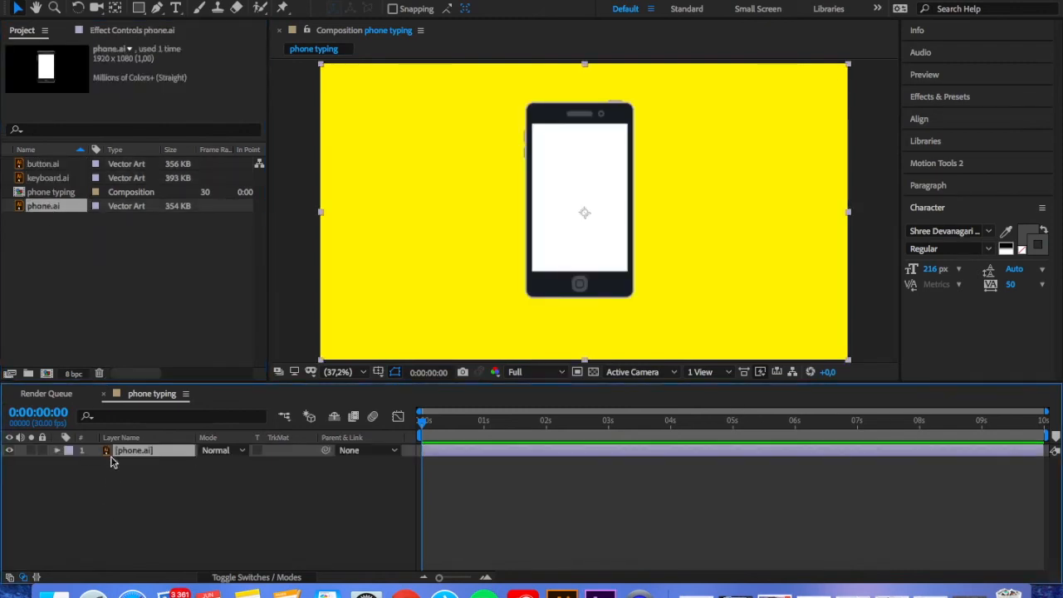
{"action": "left_click", "coordinate": [42, 179]}
{"action": "left_click_drag", "start_coordinate": [121, 442], "coordinate": [126, 450]}
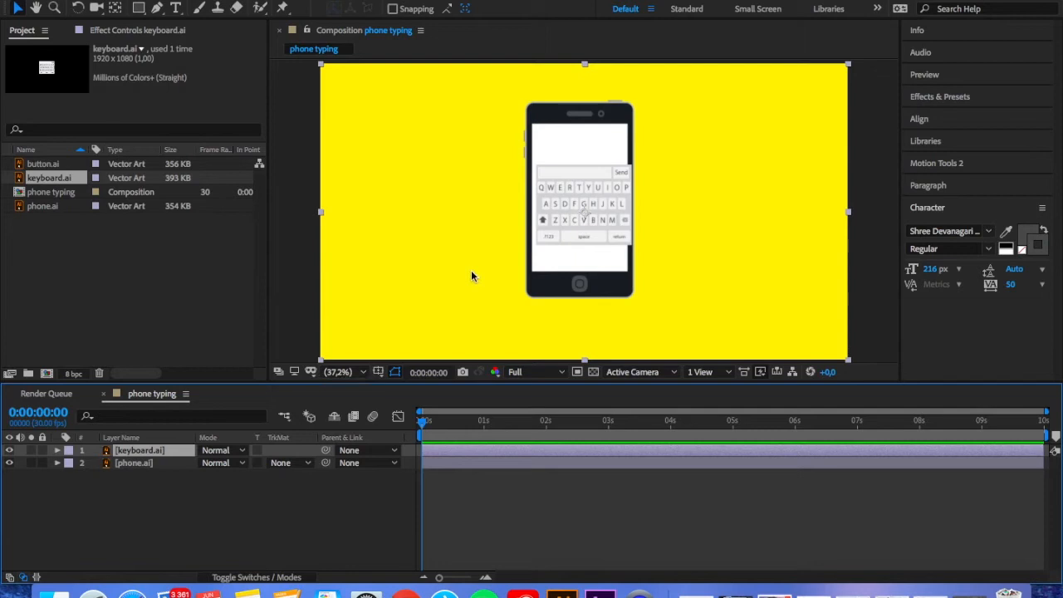
Position the keyboard over the lower part of the phone's screen and nudge it to align with the screen's side edges
{"action": "left_click_drag", "start_coordinate": [581, 212], "coordinate": [580, 243]}
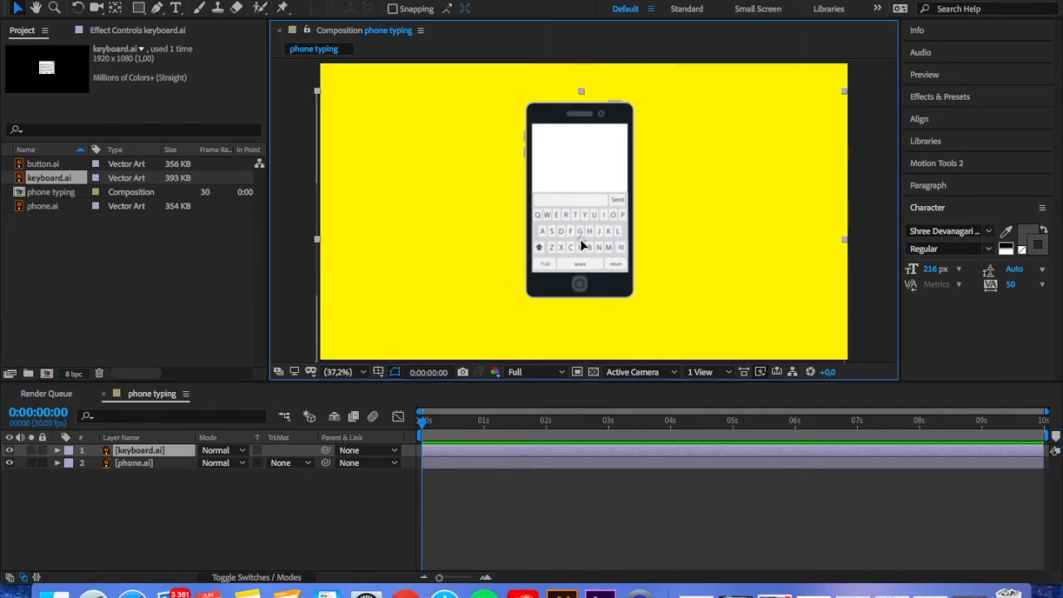
{"action": "scroll", "coordinate": [498, 253], "scroll_direction": "up", "scroll_amount": 4}
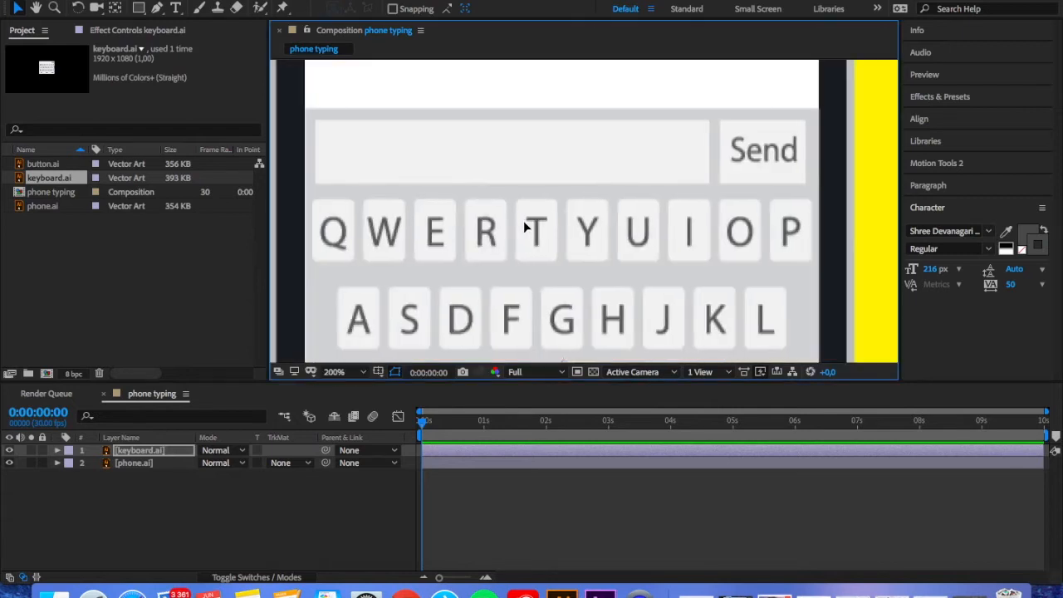
{"action": "scroll", "coordinate": [524, 226], "scroll_direction": "down", "scroll_amount": 5}
{"action": "left_click", "coordinate": [343, 372]}
{"action": "left_click", "coordinate": [344, 291]}
{"action": "left_click", "coordinate": [335, 372]}
{"action": "left_click", "coordinate": [339, 275]}
{"action": "left_click", "coordinate": [37, 9]}
{"action": "left_click_drag", "start_coordinate": [493, 336], "coordinate": [507, 298]}
{"action": "key", "text": "v"}
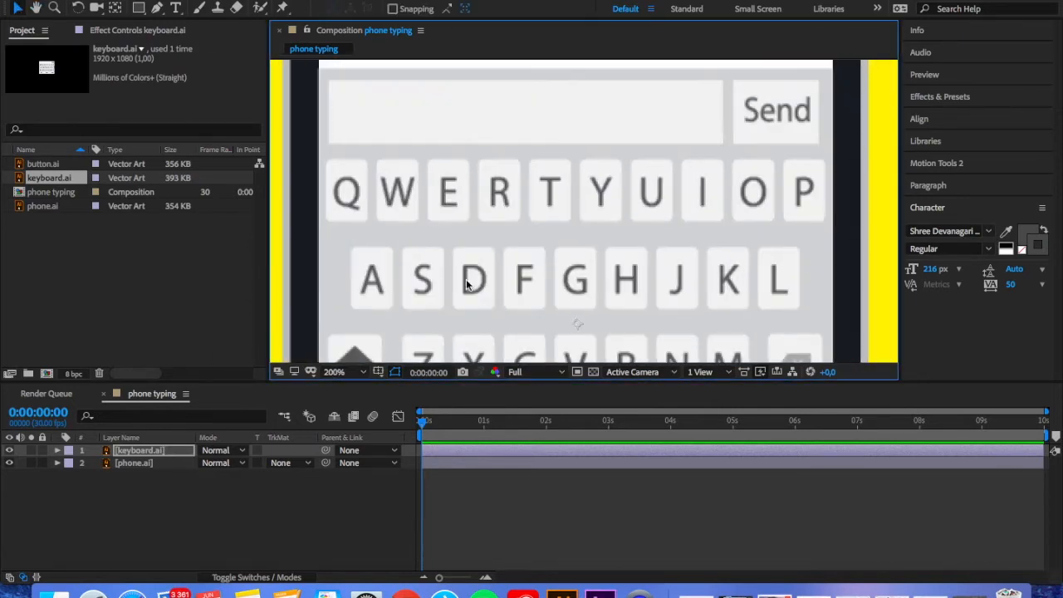
{"action": "key", "text": "Left"}
{"action": "left_click", "coordinate": [336, 508]}
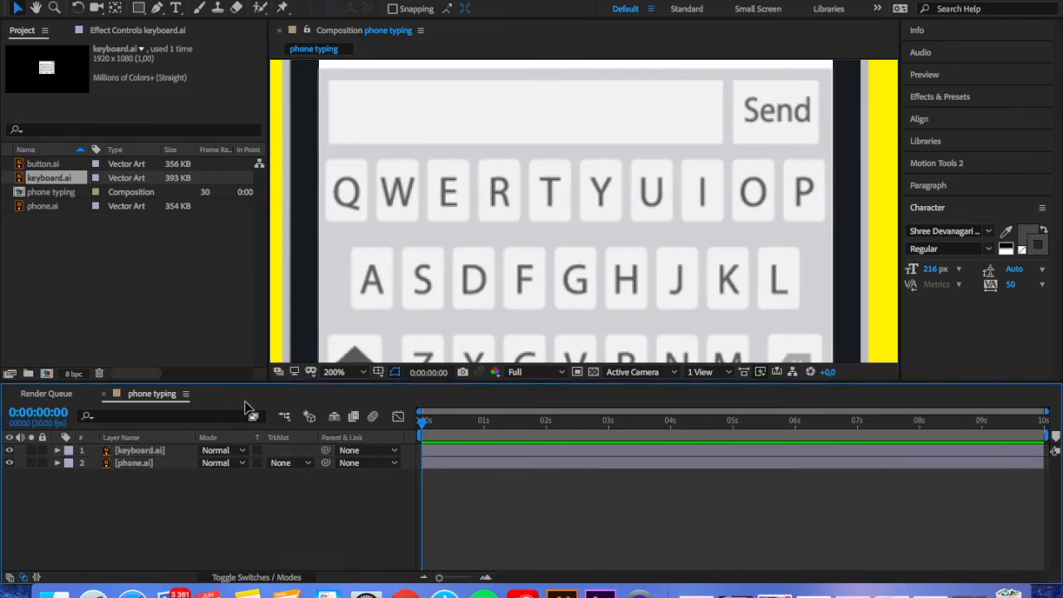
Create shapes from the phone.ai vector layer and delete the original phone.ai layer
{"action": "right_click", "coordinate": [153, 465]}
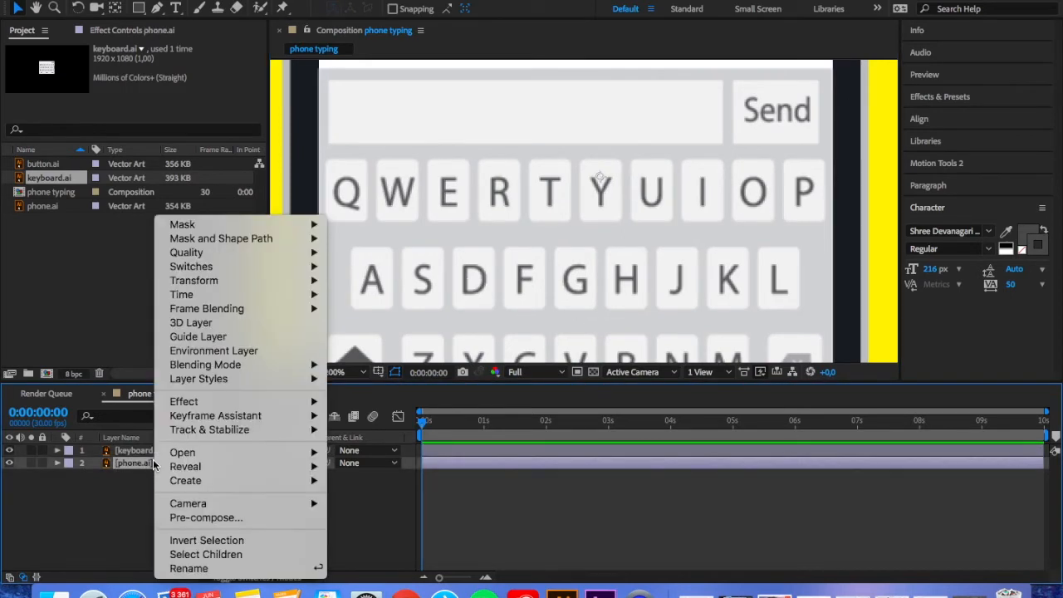
{"action": "mouse_move", "coordinate": [171, 501]}
{"action": "mouse_move", "coordinate": [181, 482]}
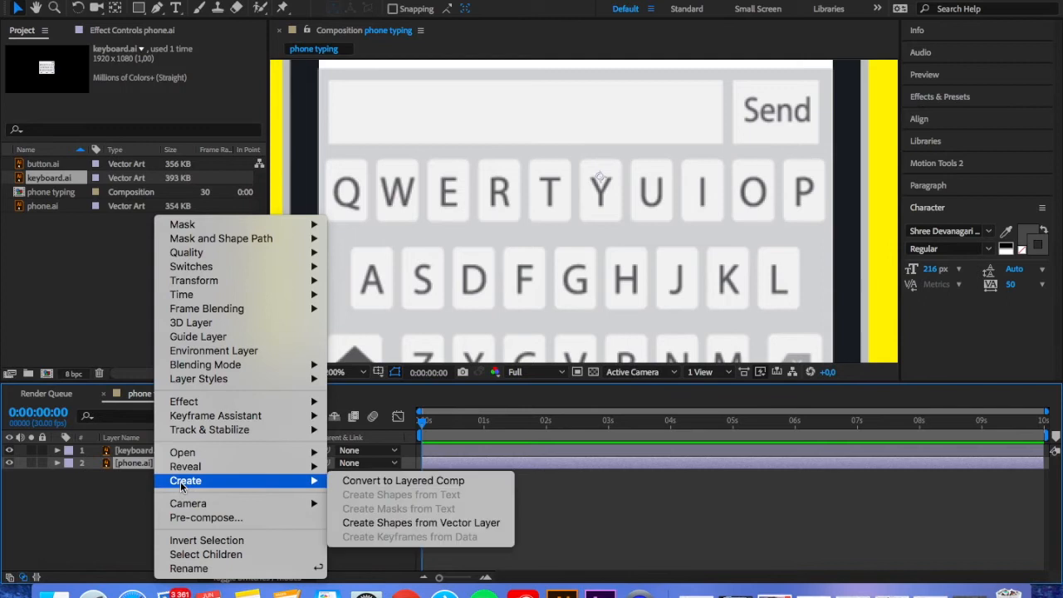
{"action": "left_click", "coordinate": [371, 523]}
{"action": "left_click", "coordinate": [128, 476]}
{"action": "key", "text": "Delete"}
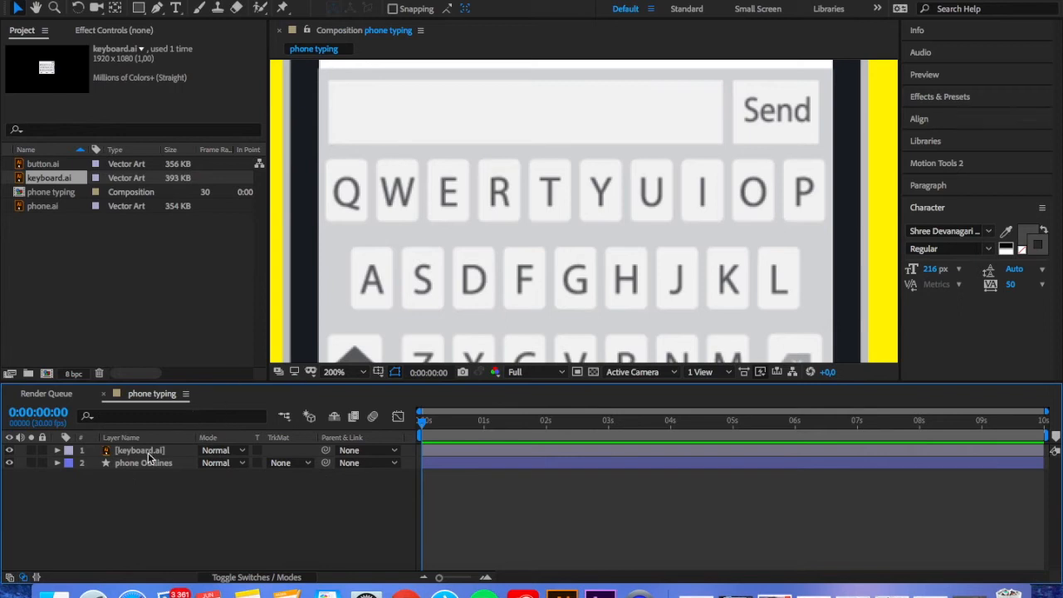
Add button.ai as the top layer of the composition and replace it with shapes created from its vector layer
{"action": "left_click", "coordinate": [43, 165]}
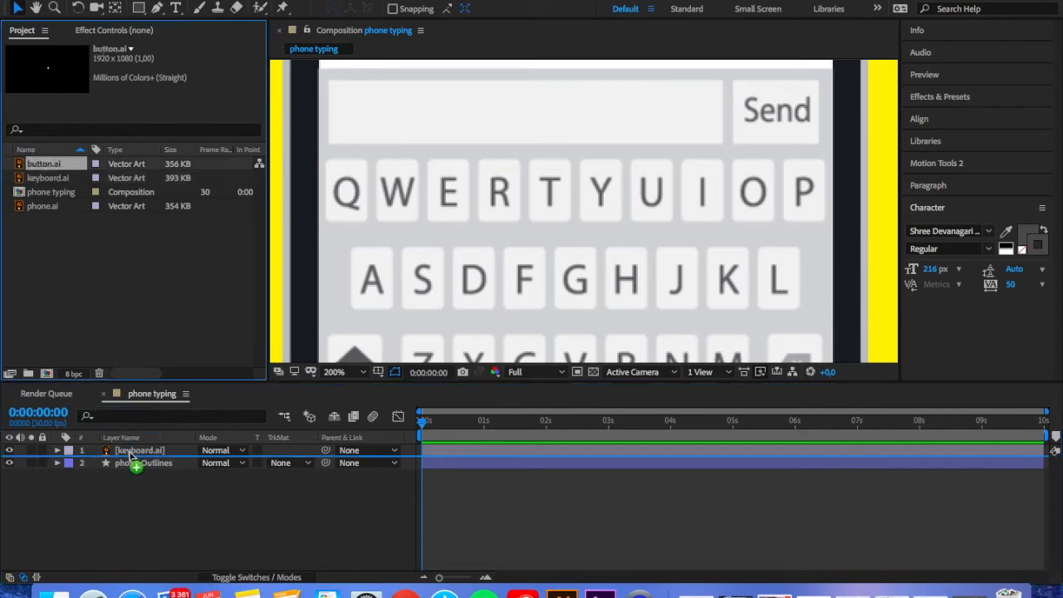
{"action": "left_click_drag", "start_coordinate": [131, 446], "coordinate": [135, 451]}
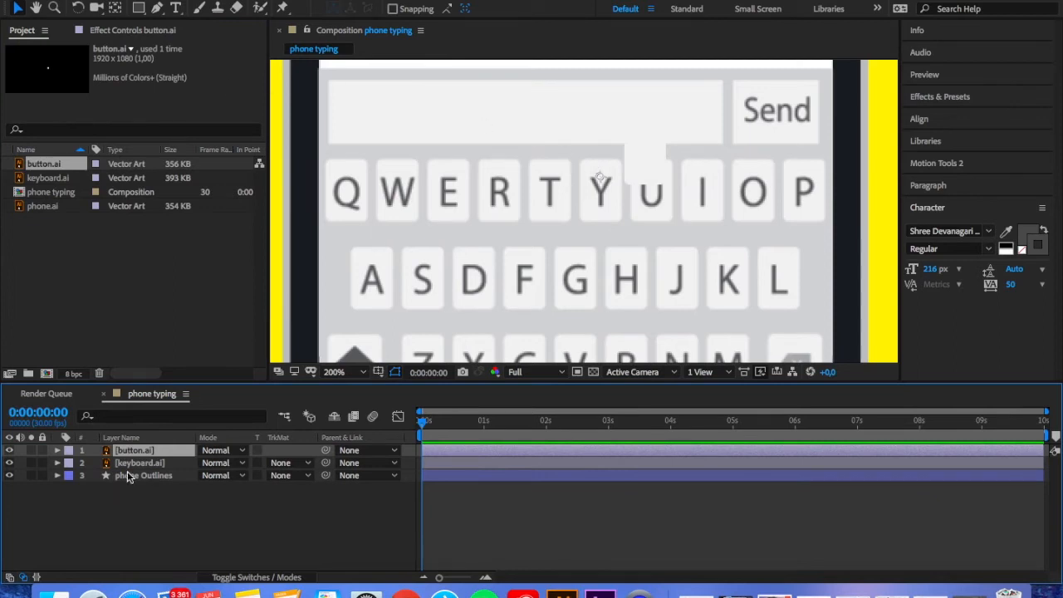
{"action": "right_click", "coordinate": [136, 452]}
{"action": "mouse_move", "coordinate": [171, 482]}
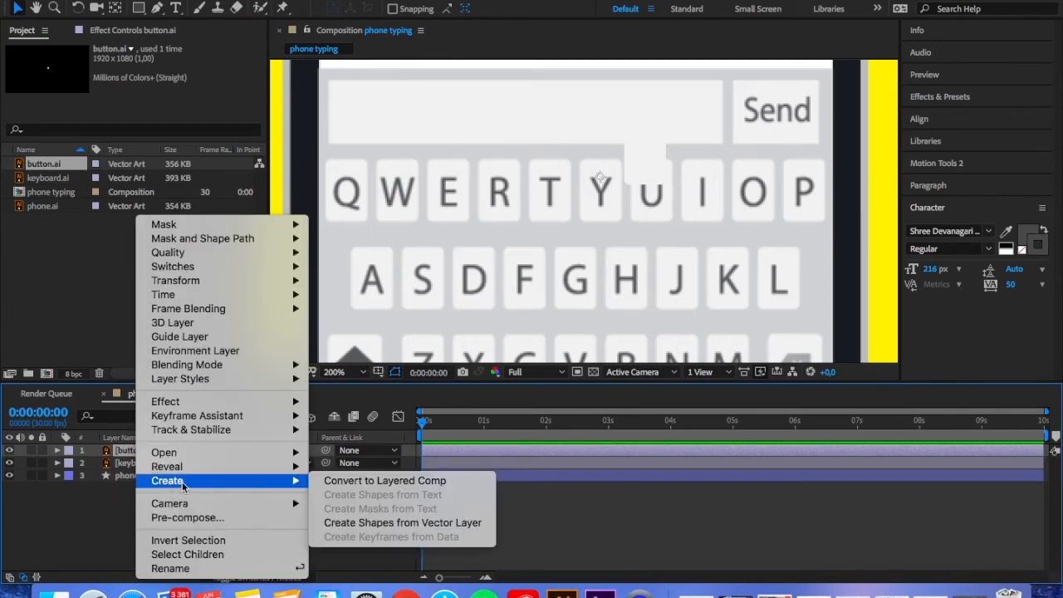
{"action": "left_click", "coordinate": [407, 525]}
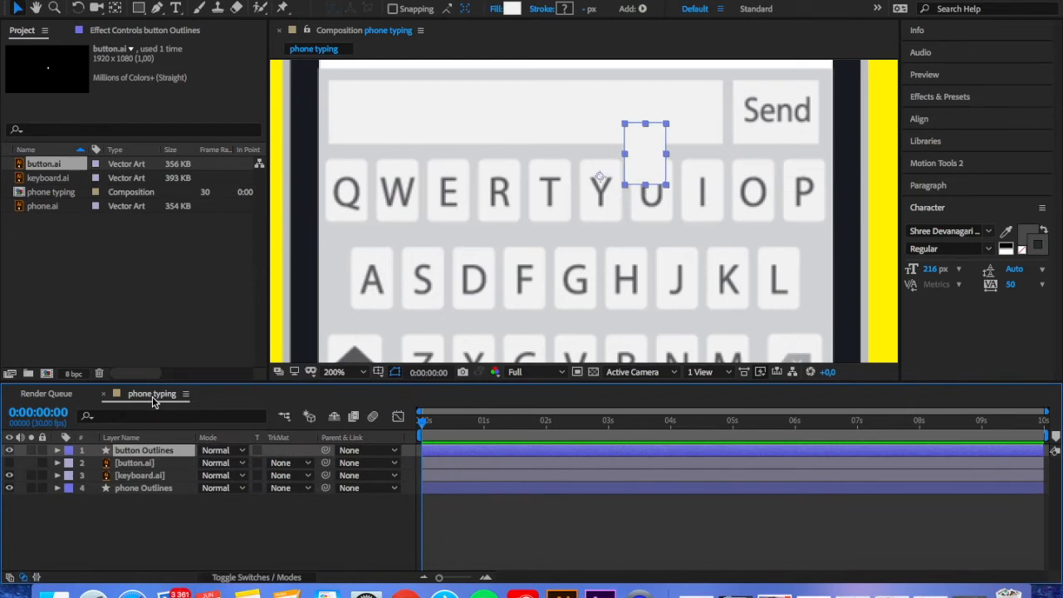
{"action": "left_click", "coordinate": [133, 462]}
{"action": "key", "text": "Delete"}
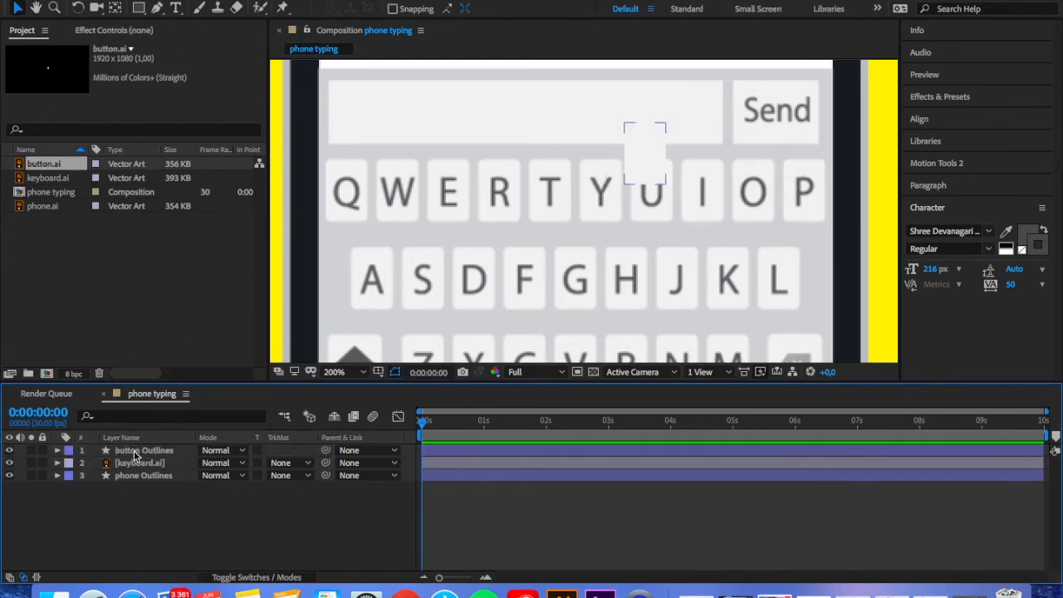
Centre the anchor point of the button Outlines layer on the button shape
{"action": "left_click", "coordinate": [134, 452]}
{"action": "double_click", "coordinate": [117, 7]}
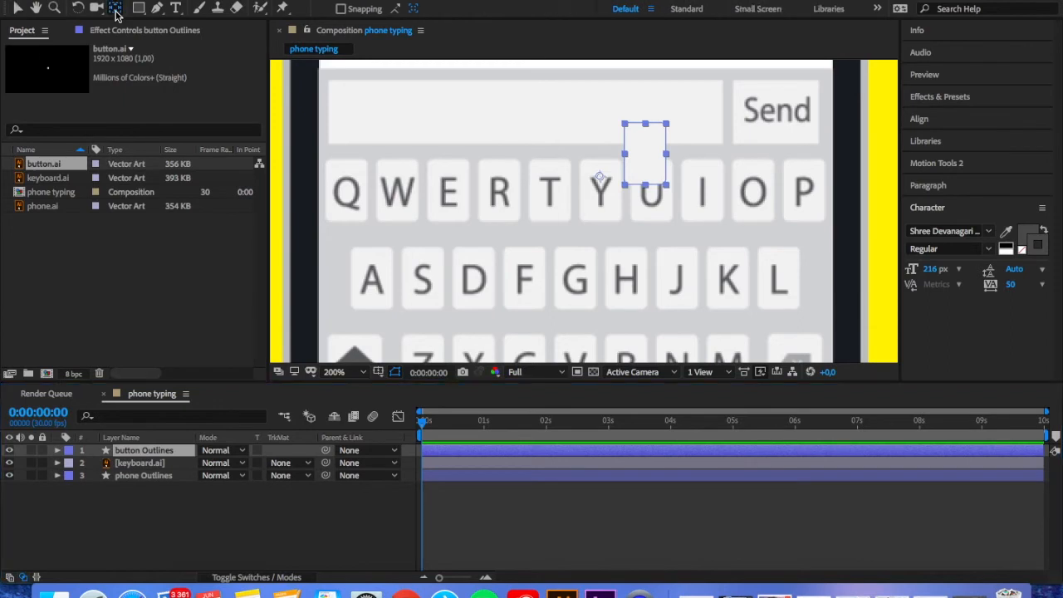
{"action": "left_click", "coordinate": [15, 7]}
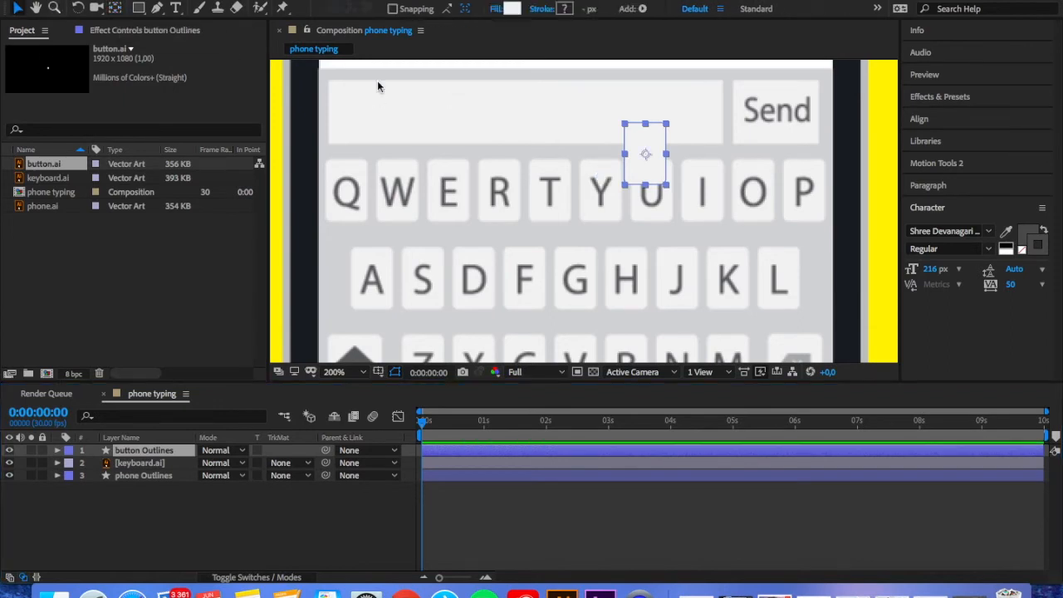
Set the button shape's fill to mid grey B5B5B8
{"action": "left_click", "coordinate": [511, 10]}
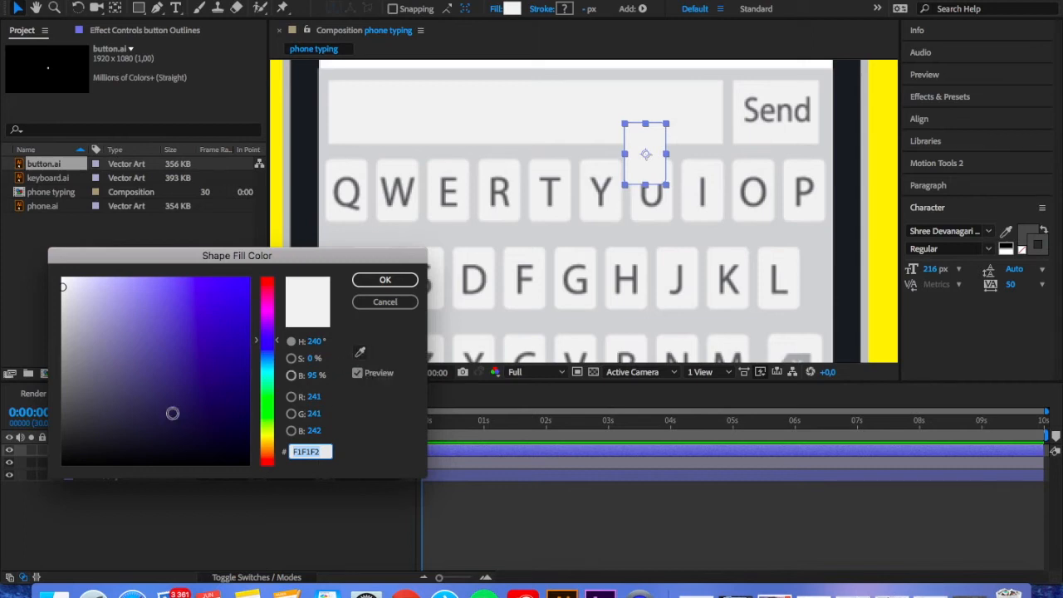
{"action": "left_click", "coordinate": [64, 387]}
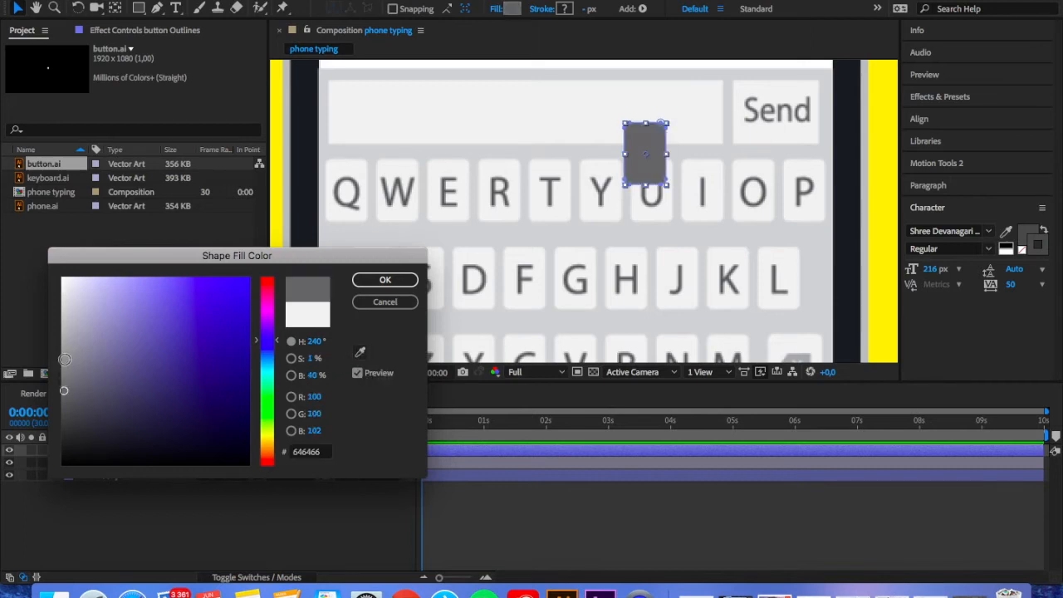
{"action": "left_click", "coordinate": [63, 360]}
{"action": "left_click", "coordinate": [62, 328]}
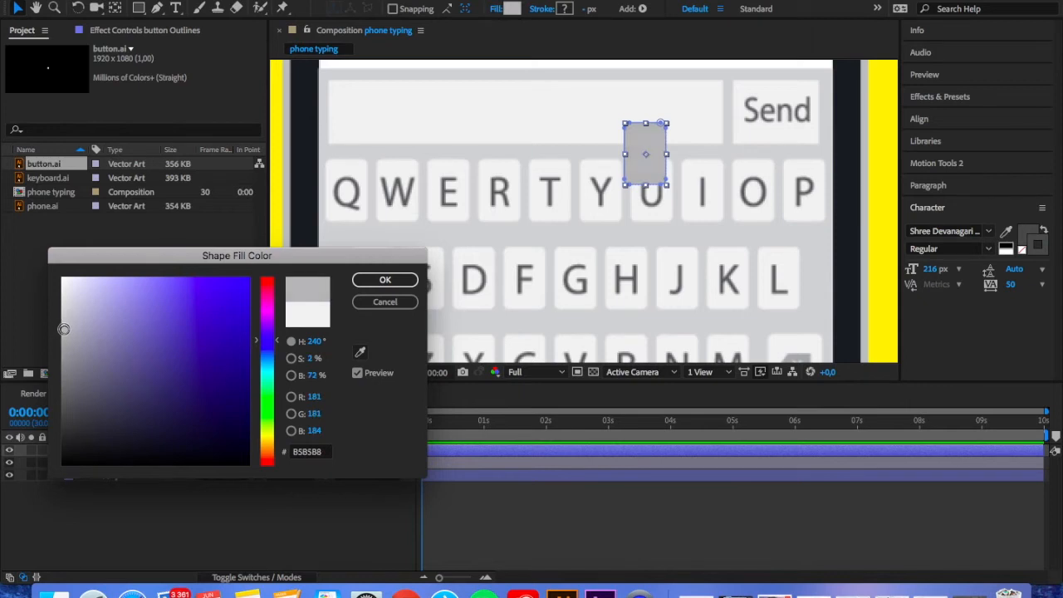
{"action": "left_click", "coordinate": [382, 280]}
Move the grey button exactly over the H key and set its layer's blending mode to Darken
{"action": "left_click_drag", "start_coordinate": [645, 154], "coordinate": [627, 283]}
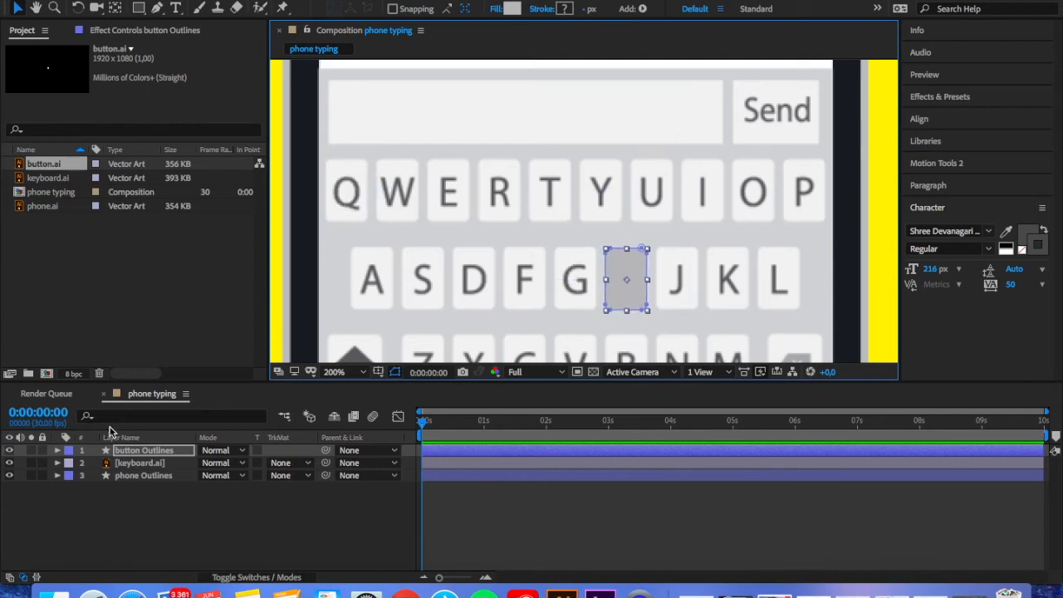
{"action": "left_click", "coordinate": [180, 506]}
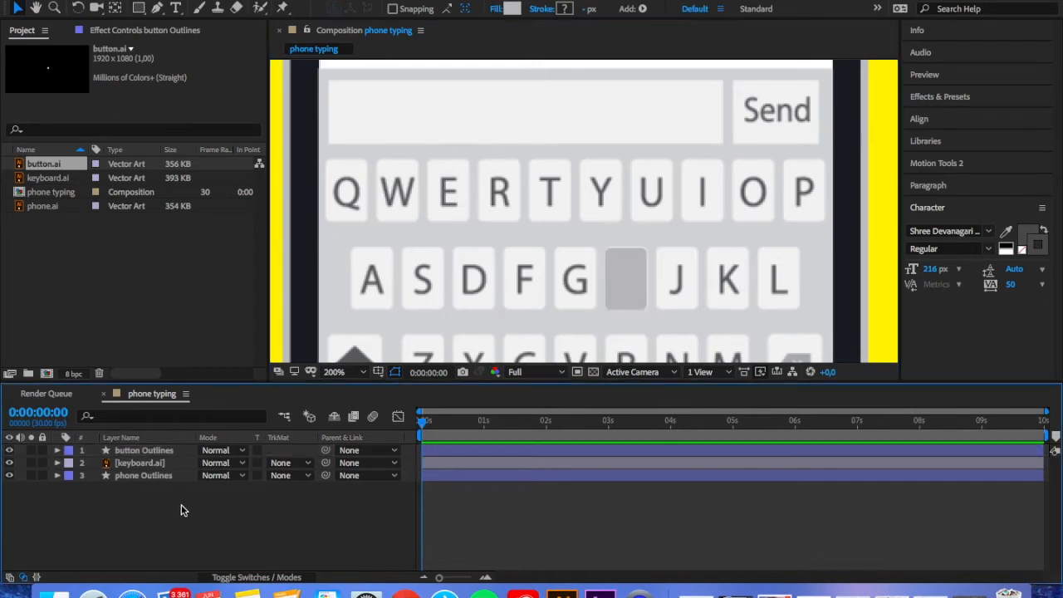
{"action": "left_click", "coordinate": [215, 450]}
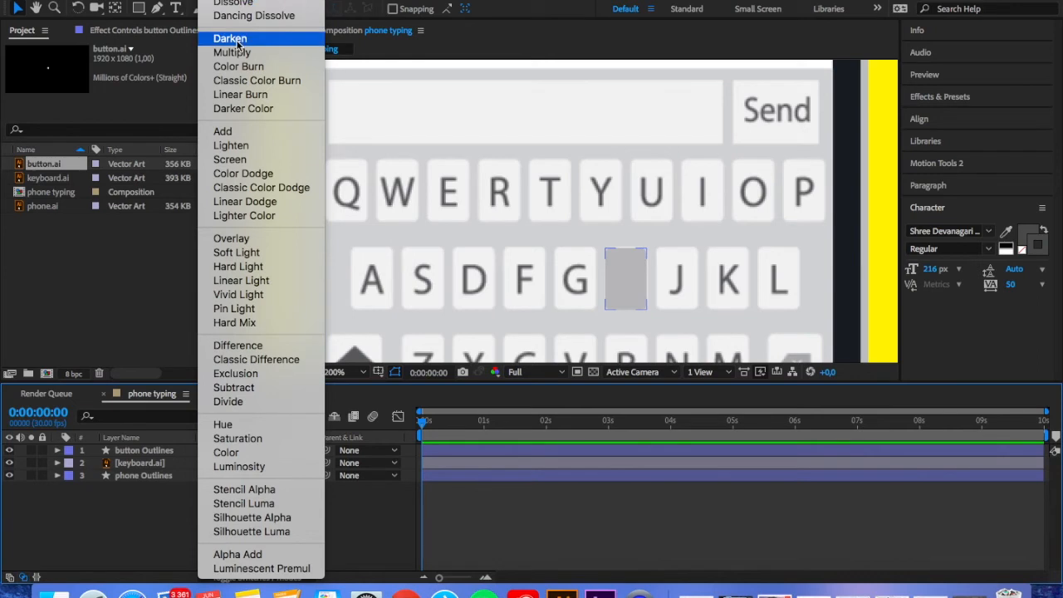
{"action": "left_click", "coordinate": [233, 39]}
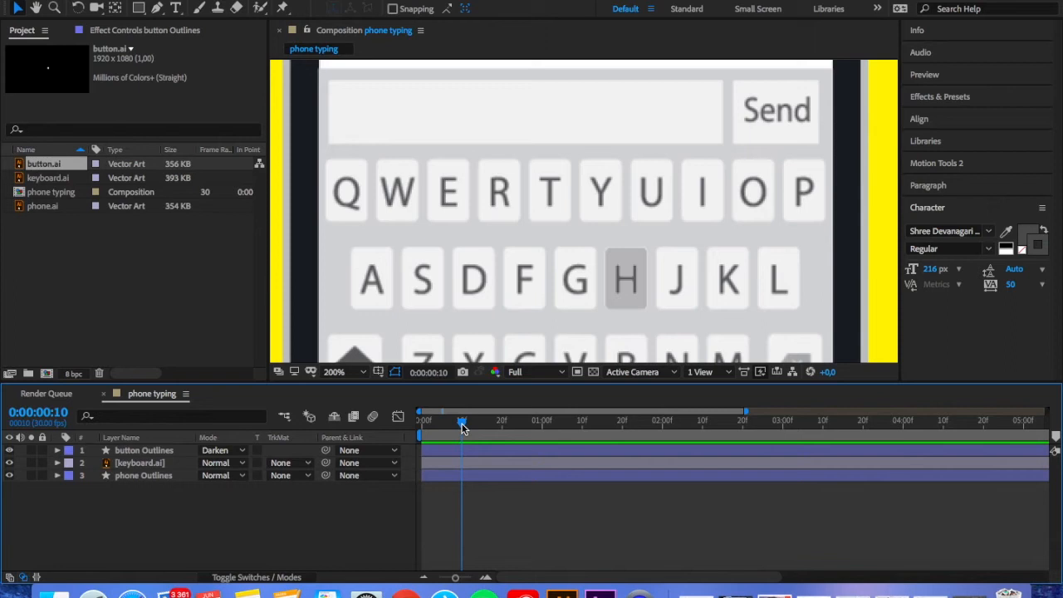
Trim the button Outlines layer to start at frame 10 and end at frame 20, and preview the key highlight
{"action": "left_click", "coordinate": [177, 453]}
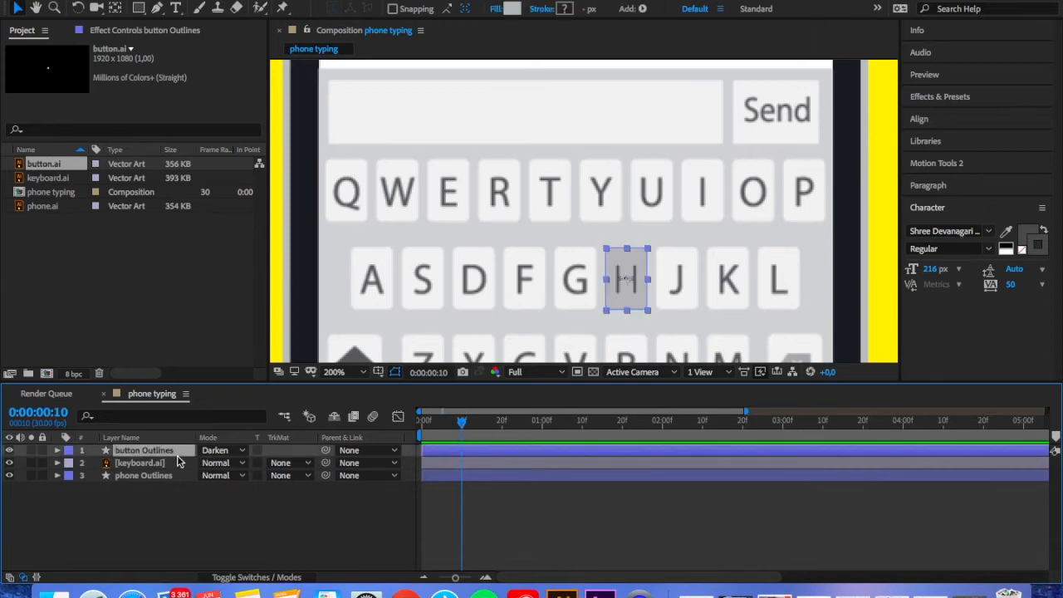
{"action": "key", "text": "alt+bracketleft"}
{"action": "left_click_drag", "start_coordinate": [462, 423], "coordinate": [502, 423]}
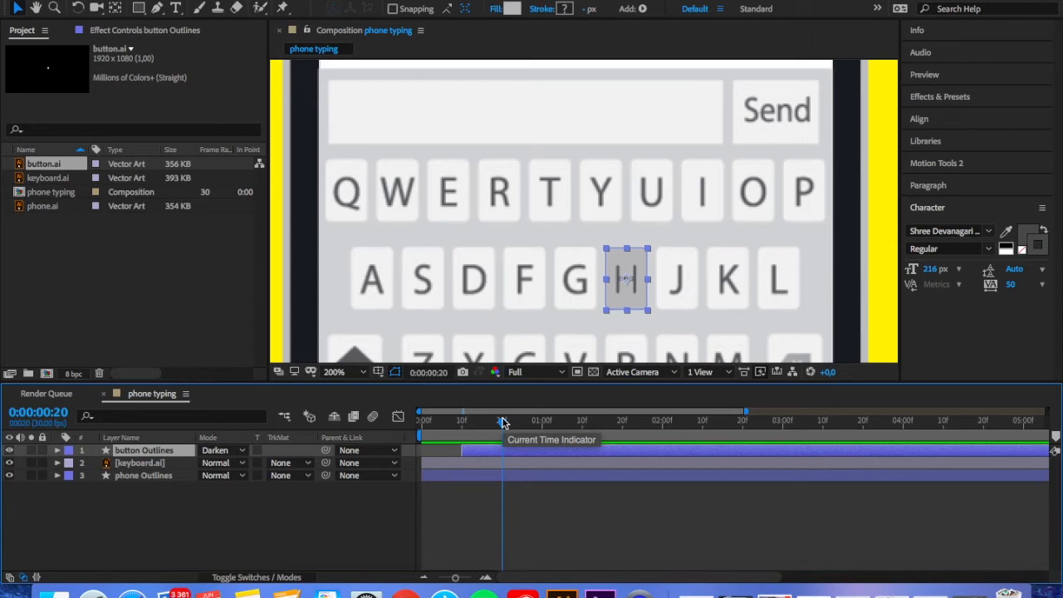
{"action": "key", "text": "alt+bracketright"}
{"action": "left_click_drag", "start_coordinate": [503, 424], "coordinate": [463, 423]}
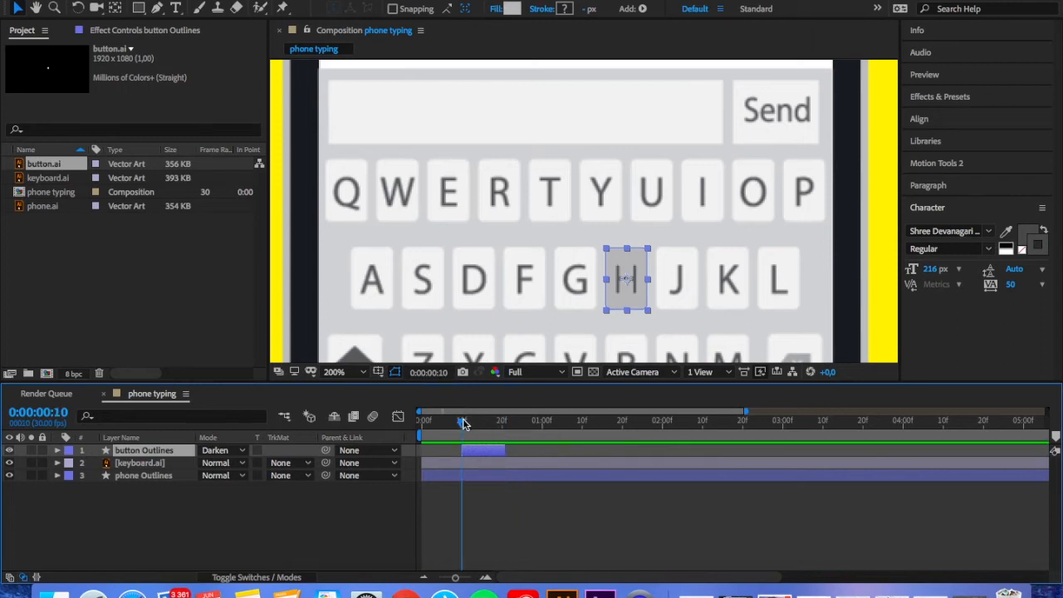
{"action": "key", "text": "space"}
Shorten the H key highlight by trimming its end to about frame 15, and play it back
{"action": "key", "text": "space"}
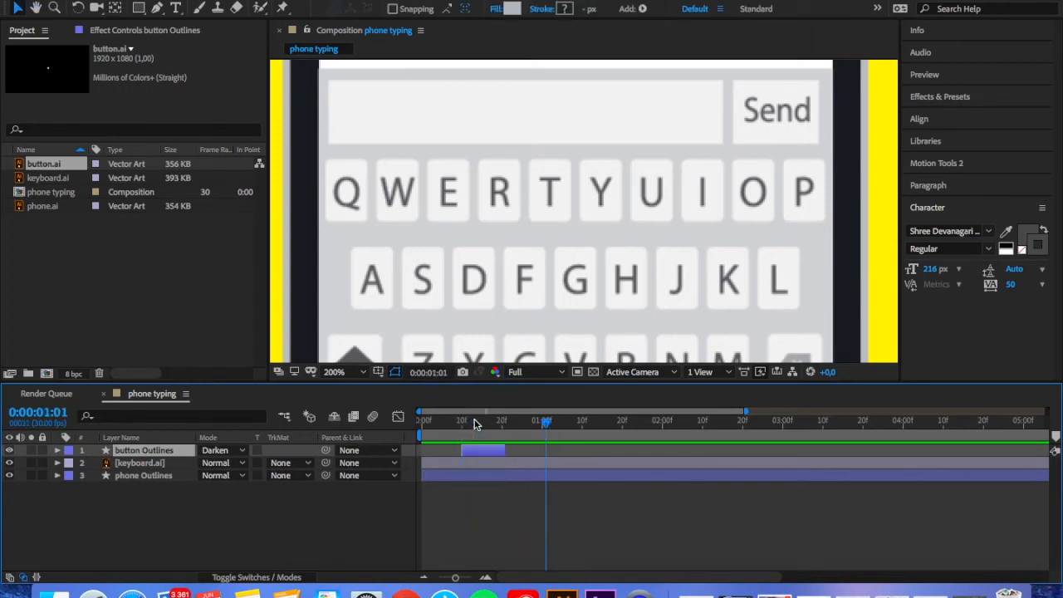
{"action": "left_click_drag", "start_coordinate": [544, 424], "coordinate": [452, 431]}
{"action": "key", "text": "alt+bracketright"}
{"action": "key", "text": "space"}
{"action": "key", "text": "space"}
{"action": "key", "text": "space"}
{"action": "key", "text": "Page_Down"}
{"action": "key", "text": "Page_Down"}
Rename the button Outlines layer as H
{"action": "key", "text": "Return"}
{"action": "type", "text": "h"}
{"action": "key", "text": "BackSpace"}
{"action": "type", "text": "H"}
{"action": "key", "text": "Return"}
Duplicate the H layer, slide the copy to start right after the original and move it over the I key
{"action": "key", "text": "super+d"}
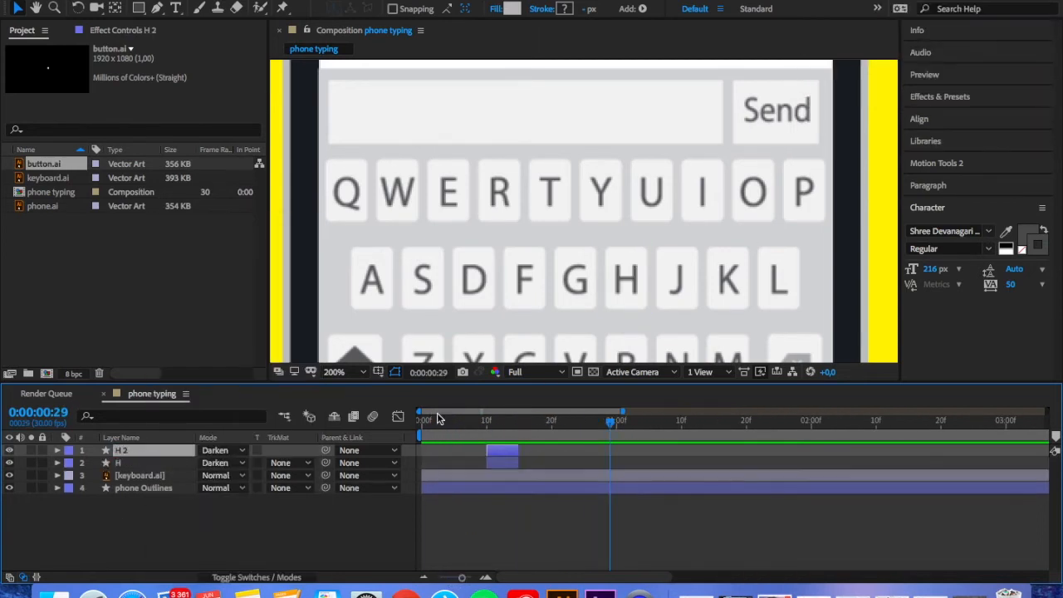
{"action": "left_click_drag", "start_coordinate": [502, 450], "coordinate": [534, 450]}
{"action": "left_click", "coordinate": [525, 421]}
{"action": "left_click_drag", "start_coordinate": [628, 284], "coordinate": [703, 194]}
{"action": "left_click", "coordinate": [505, 520]}
Check the copied highlight's alignment on the I key up close and play back the two highlights
{"action": "left_click", "coordinate": [340, 372]}
{"action": "left_click", "coordinate": [342, 292]}
{"action": "left_click", "coordinate": [659, 524]}
{"action": "left_click", "coordinate": [821, 177]}
{"action": "left_click", "coordinate": [348, 374]}
{"action": "left_click", "coordinate": [347, 275]}
{"action": "left_click", "coordinate": [481, 422]}
{"action": "key", "text": "space"}
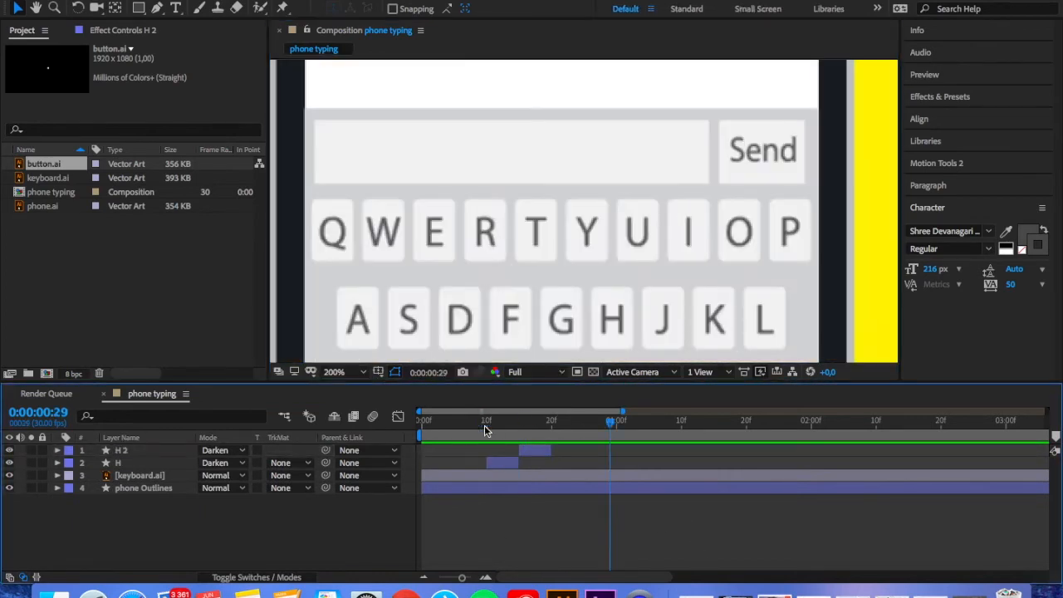
Rename the highlight layer on the I key as I
{"action": "left_click_drag", "start_coordinate": [473, 257], "coordinate": [501, 161]}
{"action": "left_click", "coordinate": [129, 451]}
{"action": "key", "text": "Return"}
{"action": "type", "text": "I"}
{"action": "key", "text": "Return"}
Duplicate the I layer, slide the copy to start right after it and rename the copy Space
{"action": "key", "text": "super+d"}
{"action": "left_click_drag", "start_coordinate": [528, 450], "coordinate": [561, 451]}
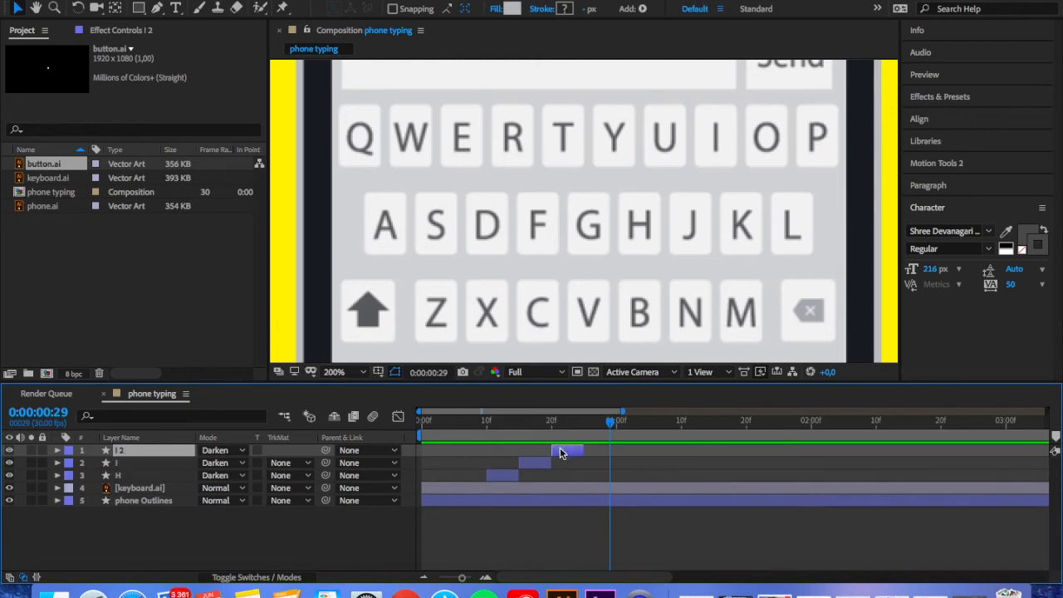
{"action": "left_click", "coordinate": [565, 422]}
{"action": "key", "text": "Return"}
{"action": "type", "text": "Space"}
{"action": "key", "text": "Return"}
Move the Space layer's highlight onto the space key and stretch it to the key's edges
{"action": "left_click", "coordinate": [639, 516]}
{"action": "left_click_drag", "start_coordinate": [641, 249], "coordinate": [634, 188]}
{"action": "left_click_drag", "start_coordinate": [714, 82], "coordinate": [589, 337]}
{"action": "left_click_drag", "start_coordinate": [587, 333], "coordinate": [707, 287]}
{"action": "left_click_drag", "start_coordinate": [455, 287], "coordinate": [460, 287]}
{"action": "left_click_drag", "start_coordinate": [617, 286], "coordinate": [605, 283]}
{"action": "left_click_drag", "start_coordinate": [698, 287], "coordinate": [699, 294]}
{"action": "left_click_drag", "start_coordinate": [577, 256], "coordinate": [576, 251]}
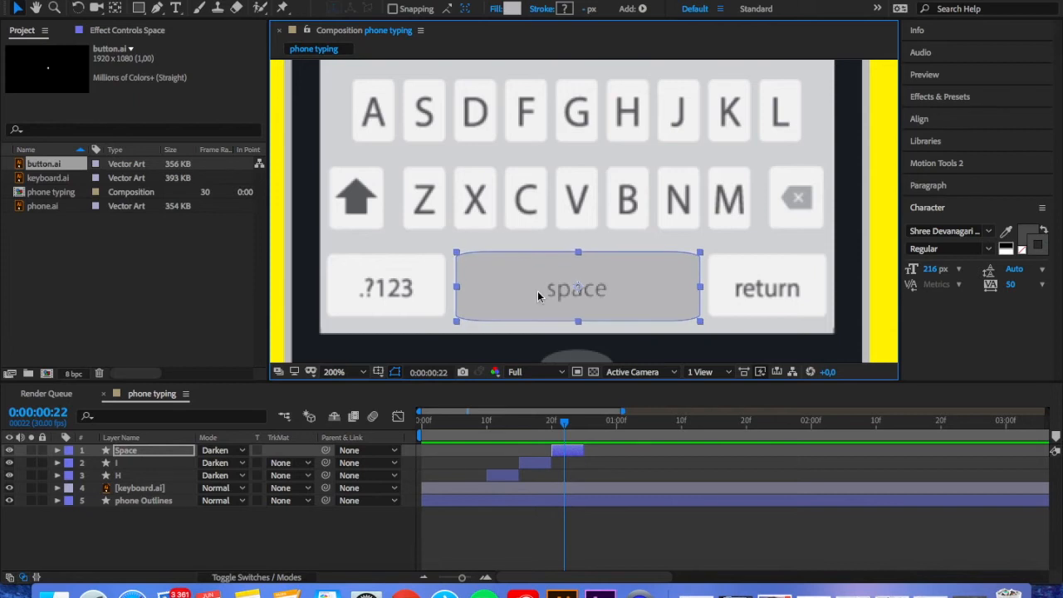
Nudge the Space highlight slightly down to align it with the space key
{"action": "left_click", "coordinate": [342, 372]}
{"action": "left_click", "coordinate": [344, 291]}
{"action": "left_click_drag", "start_coordinate": [584, 350], "coordinate": [593, 249]}
{"action": "left_click", "coordinate": [593, 297]}
{"action": "left_click_drag", "start_coordinate": [593, 296], "coordinate": [593, 299]}
{"action": "left_click", "coordinate": [342, 372]}
{"action": "left_click", "coordinate": [344, 275]}
Duplicate the I layer, rename the copy R and slide it in time to follow the Space layer
{"action": "mouse_move", "coordinate": [563, 424]}
{"action": "left_mouse_down"}
{"action": "mouse_move", "coordinate": [507, 431]}
{"action": "mouse_move", "coordinate": [666, 431]}
{"action": "mouse_move", "coordinate": [584, 423]}
{"action": "left_mouse_up"}
{"action": "left_click", "coordinate": [125, 462]}
{"action": "key", "text": "super+d"}
{"action": "right_click", "coordinate": [136, 450]}
{"action": "left_click", "coordinate": [172, 569]}
{"action": "type", "text": "R"}
{"action": "left_click_drag", "start_coordinate": [528, 450], "coordinate": [592, 448]}
Move the R layer's highlight from the I key onto the R key
{"action": "left_click", "coordinate": [36, 9]}
{"action": "left_click_drag", "start_coordinate": [581, 150], "coordinate": [556, 279]}
{"action": "left_click", "coordinate": [18, 9]}
{"action": "left_click_drag", "start_coordinate": [682, 110], "coordinate": [480, 110]}
Duplicate the R layer and name the copy O
{"action": "left_click_drag", "start_coordinate": [585, 425], "coordinate": [609, 427]}
{"action": "key", "text": "super+d"}
{"action": "type", "text": "O"}
Create a duplicate highlight named B on the B key and slide it in time to follow the O layer
{"action": "left_click_drag", "start_coordinate": [482, 108], "coordinate": [608, 283]}
{"action": "key", "text": "super+d"}
{"action": "right_click", "coordinate": [127, 450]}
{"action": "left_click", "coordinate": [164, 571]}
{"action": "type", "text": "B"}
{"action": "left_click_drag", "start_coordinate": [630, 451], "coordinate": [696, 450]}
{"action": "left_click", "coordinate": [676, 424]}
Duplicate the B layer, rename the copy E and move its highlight onto the E key
{"action": "left_click", "coordinate": [155, 451]}
{"action": "key", "text": "super+d"}
{"action": "right_click", "coordinate": [156, 450]}
{"action": "left_click", "coordinate": [191, 572]}
{"action": "type", "text": "E"}
{"action": "left_click_drag", "start_coordinate": [607, 283], "coordinate": [428, 108]}
Duplicate the R layer, bring the copy to the top of the layer stack and slide it to follow the E layer
{"action": "left_click", "coordinate": [118, 488]}
{"action": "key", "text": "super+d"}
{"action": "left_click_drag", "start_coordinate": [118, 488], "coordinate": [118, 446]}
{"action": "left_click", "coordinate": [752, 424]}
{"action": "left_click_drag", "start_coordinate": [600, 450], "coordinate": [761, 450]}
Duplicate the second R layer and move the new copy's highlight onto the T key
{"action": "key", "text": "super+d"}
{"action": "left_click_drag", "start_coordinate": [479, 105], "coordinate": [529, 105]}
{"action": "key", "text": "space"}
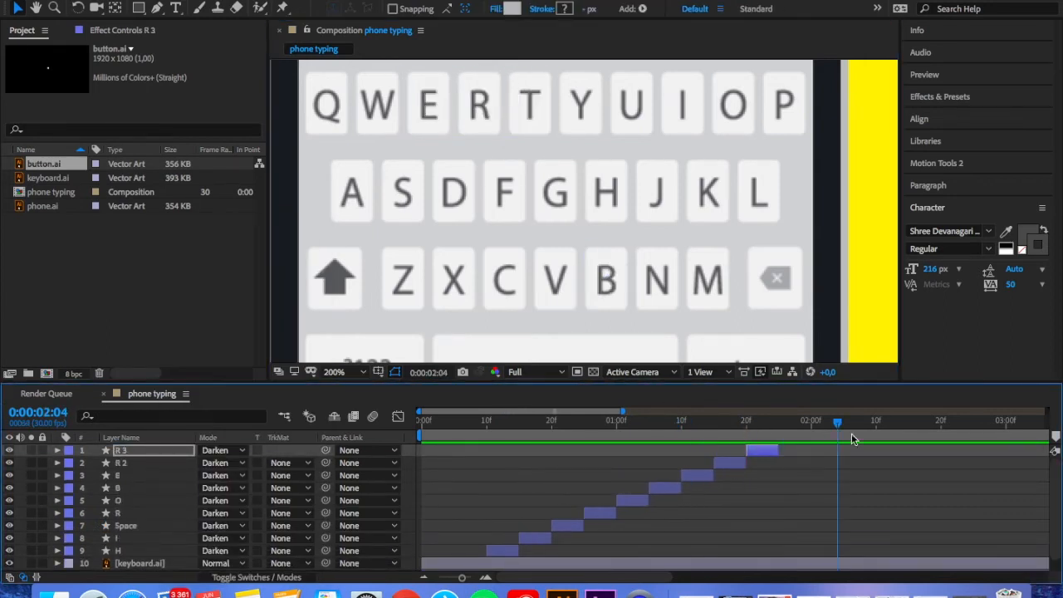
Play back the full sequence of key highlights and review it with the whole phone in view
{"action": "left_click_drag", "start_coordinate": [837, 425], "coordinate": [500, 423]}
{"action": "key", "text": "space"}
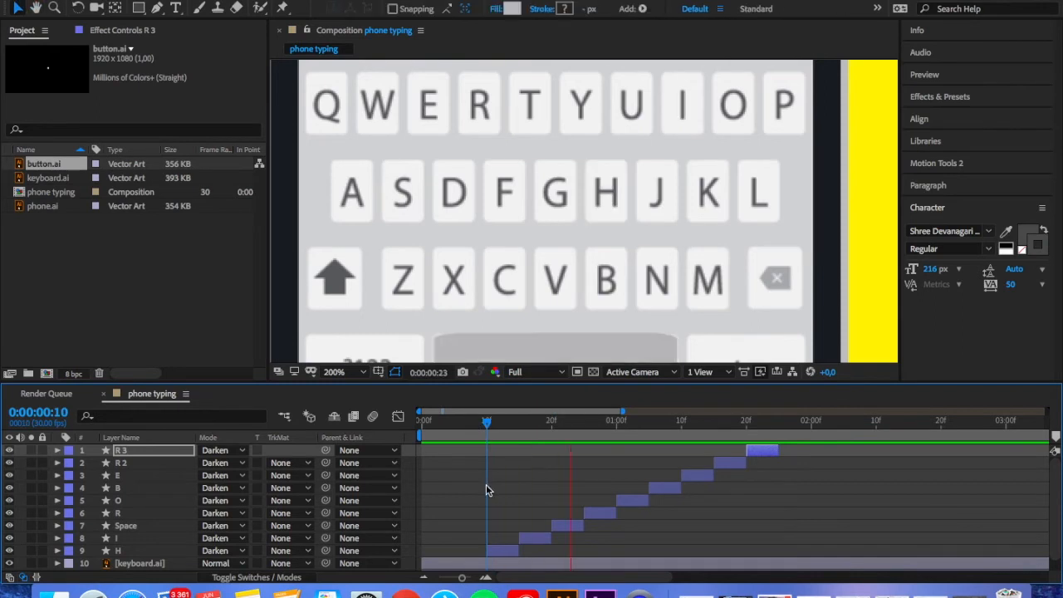
{"action": "left_click", "coordinate": [353, 373]}
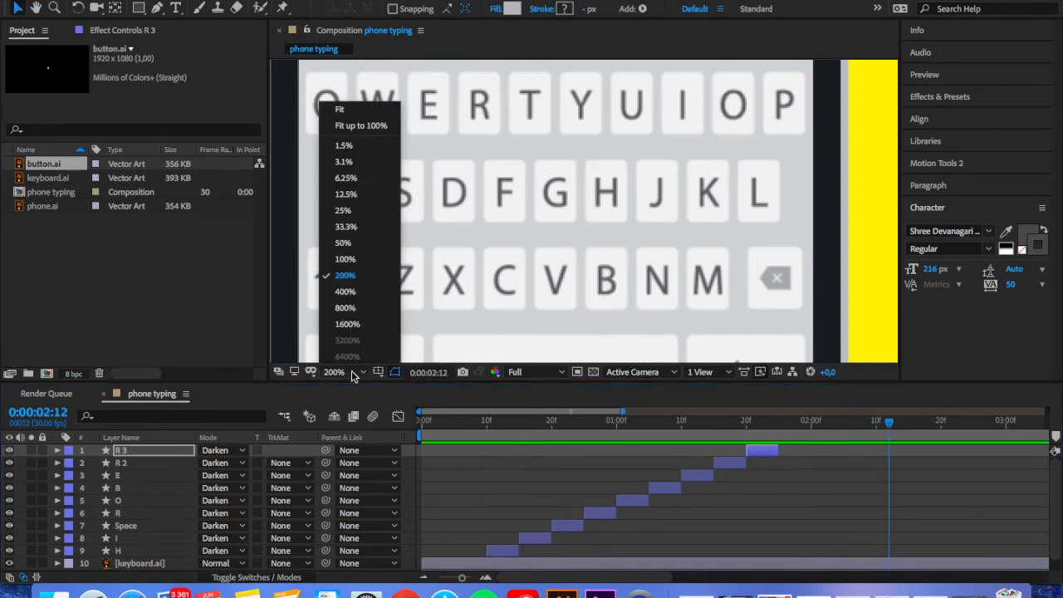
{"action": "left_click", "coordinate": [345, 226]}
{"action": "left_click", "coordinate": [353, 373]}
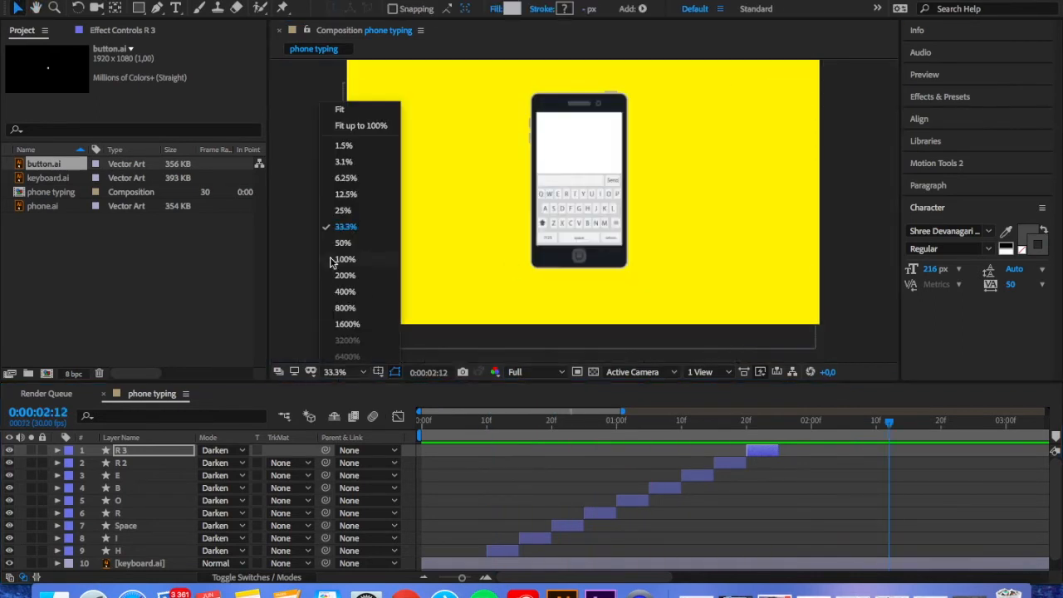
{"action": "left_click", "coordinate": [343, 242]}
{"action": "key", "text": "h"}
{"action": "left_click_drag", "start_coordinate": [437, 172], "coordinate": [430, 214]}
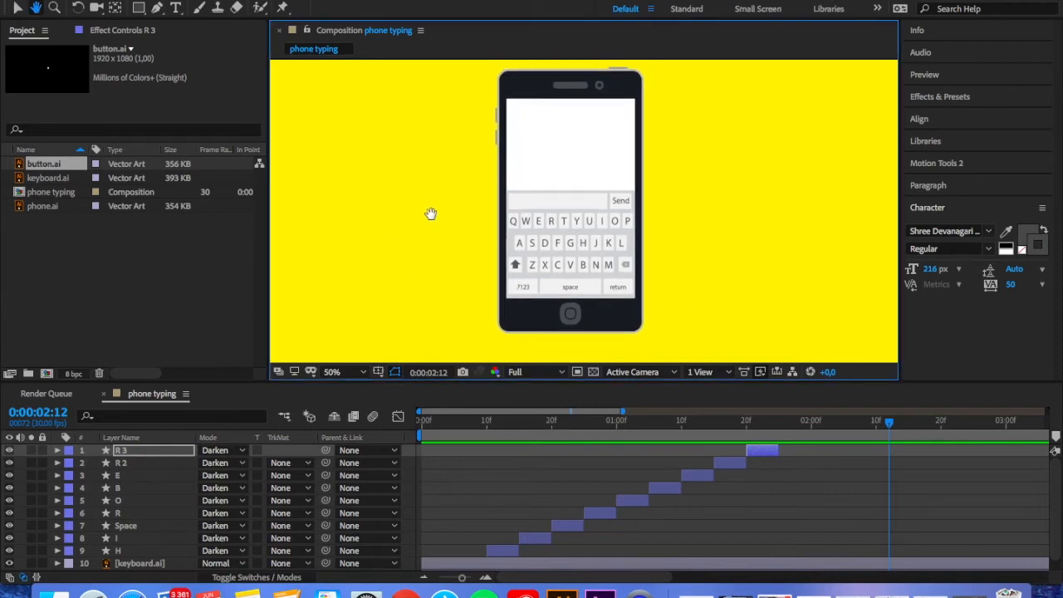
{"action": "key", "text": "space"}
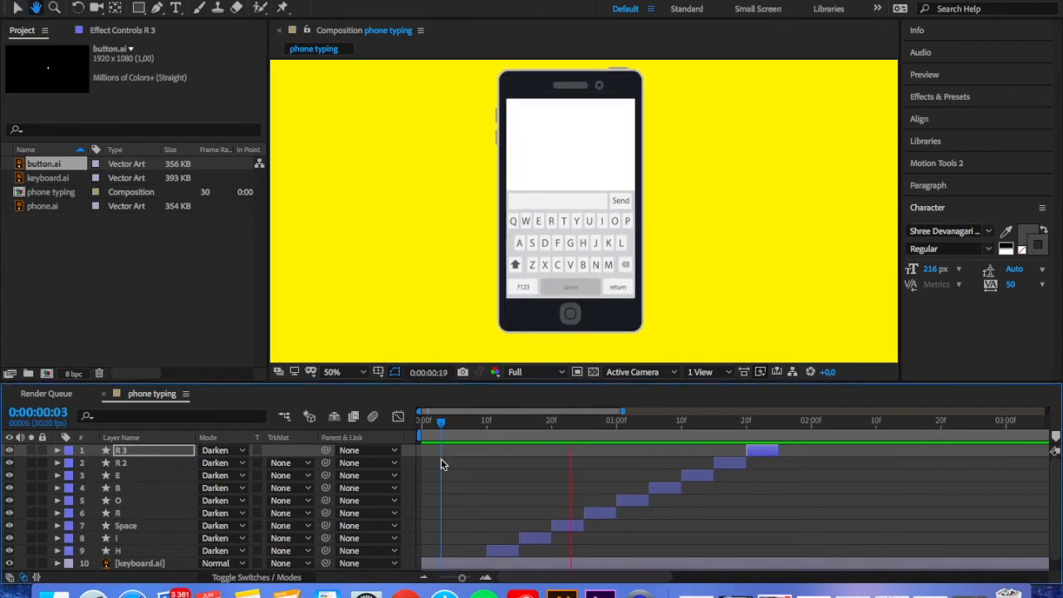
{"action": "key", "text": "space"}
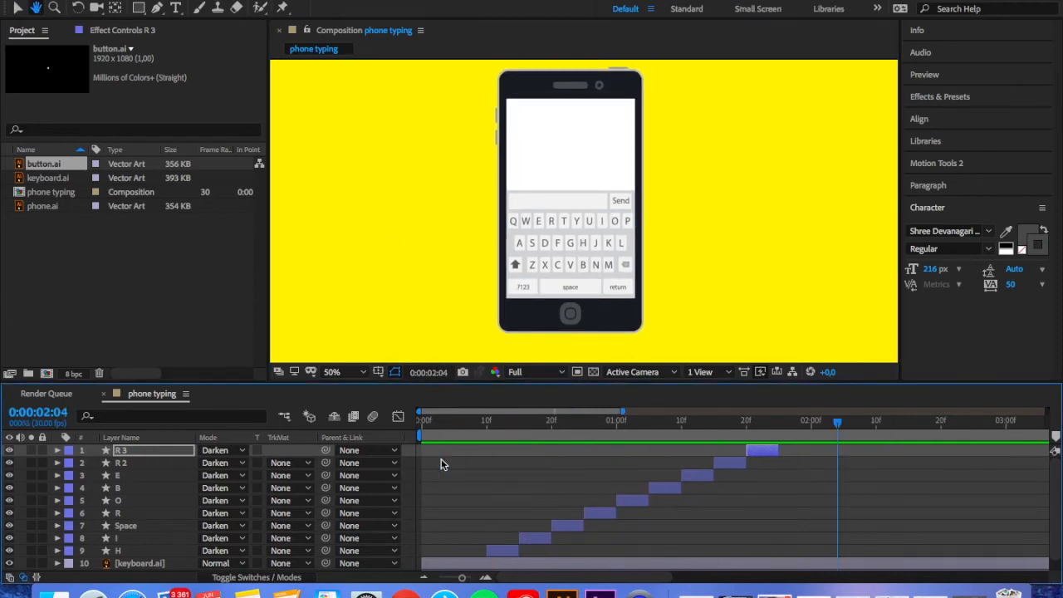
Import text.ai into the project as footage
{"action": "double_click", "coordinate": [195, 322]}
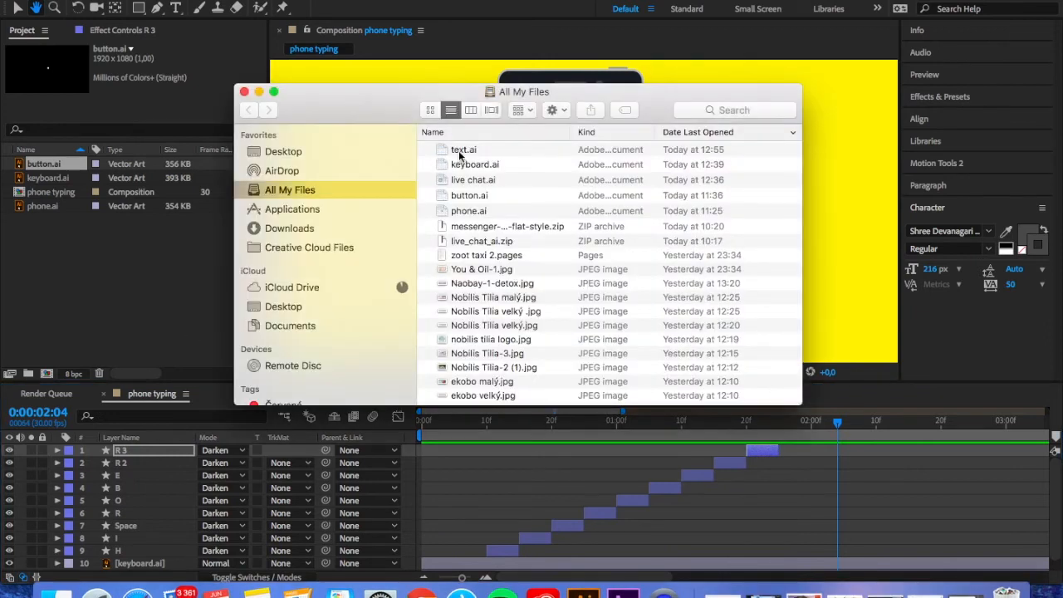
{"action": "left_click", "coordinate": [461, 154]}
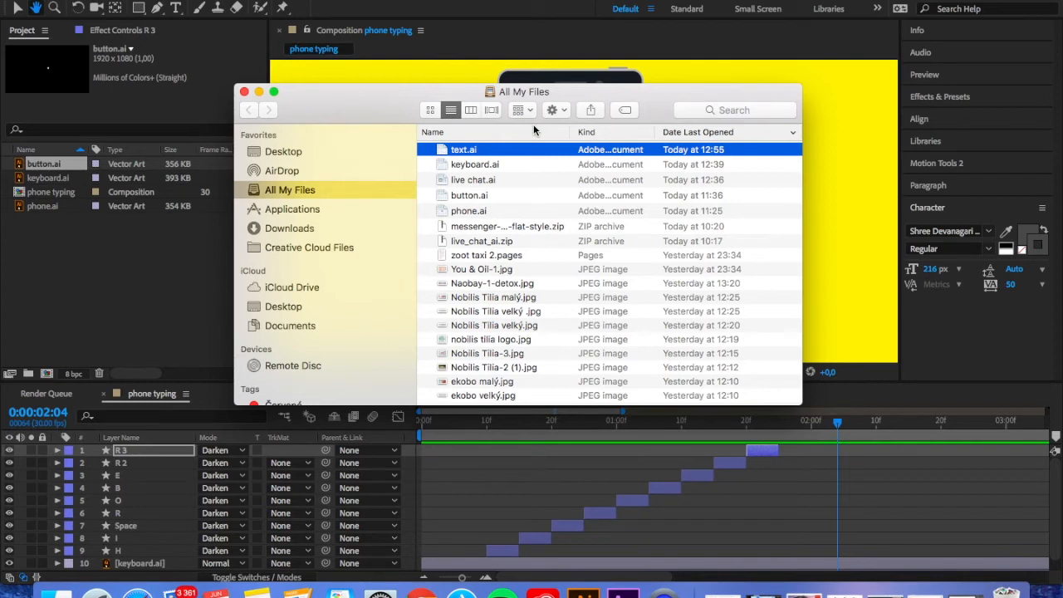
{"action": "left_click_drag", "start_coordinate": [486, 150], "coordinate": [150, 274]}
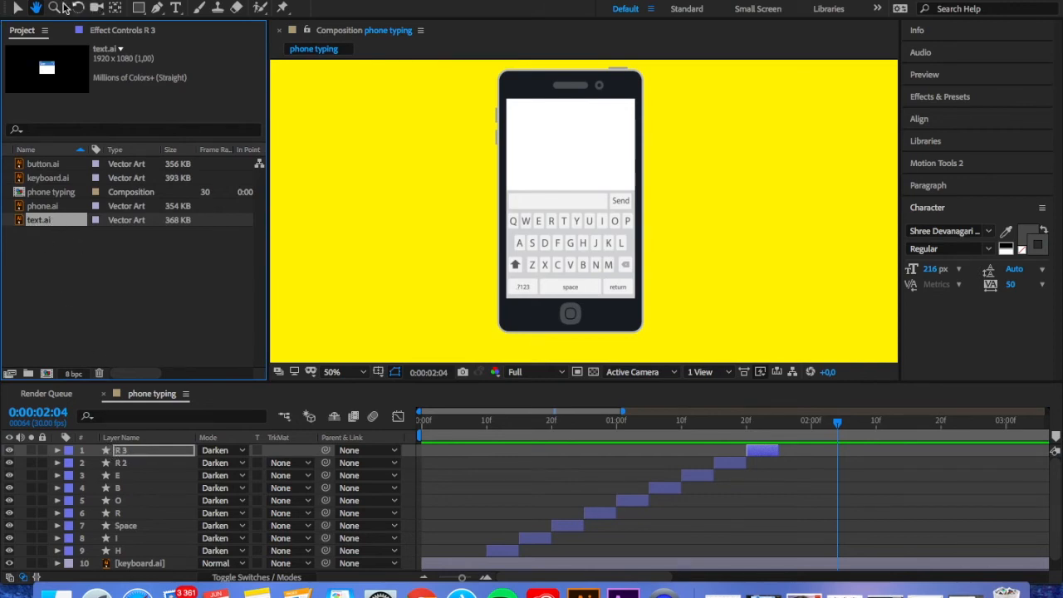
Add text.ai as the top layer and position it over the upper part of the phone's screen, aligned with the screen's edges
{"action": "left_click", "coordinate": [14, 8]}
{"action": "left_click_drag", "start_coordinate": [53, 222], "coordinate": [125, 453]}
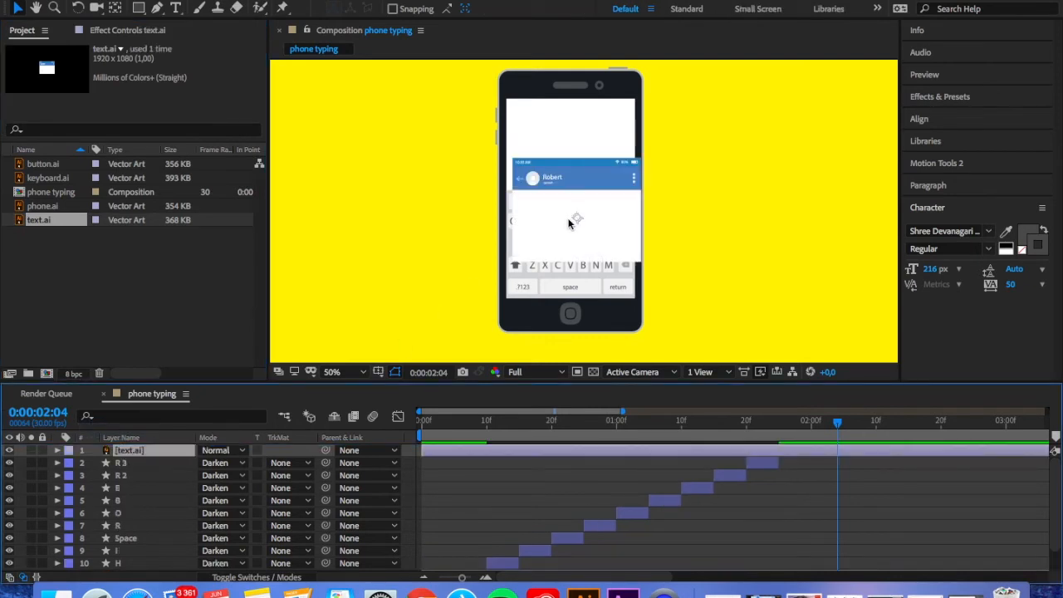
{"action": "left_click_drag", "start_coordinate": [576, 219], "coordinate": [571, 157]}
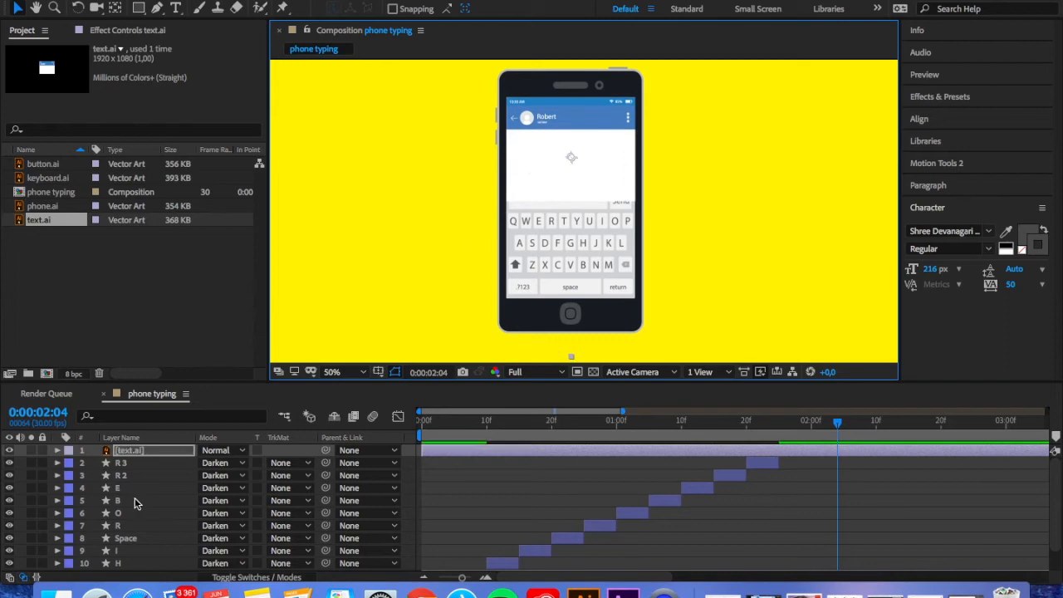
{"action": "scroll", "coordinate": [134, 498], "scroll_direction": "down", "scroll_amount": 4}
{"action": "scroll", "coordinate": [134, 497], "scroll_direction": "up", "scroll_amount": 4}
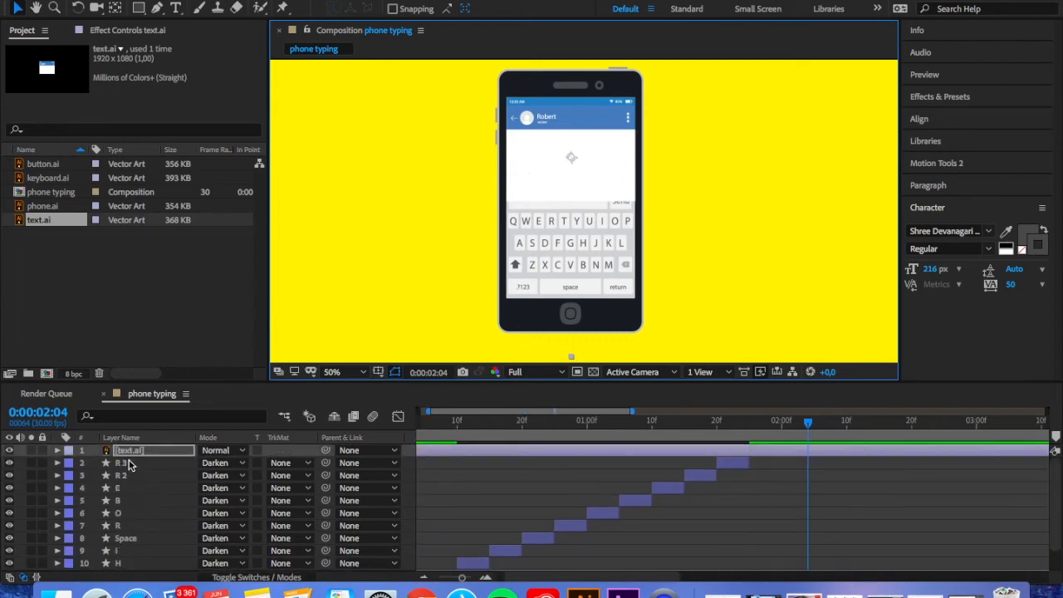
Move the text.ai layer directly below keyboard.ai in the layer stack
{"action": "left_click_drag", "start_coordinate": [132, 450], "coordinate": [125, 561]}
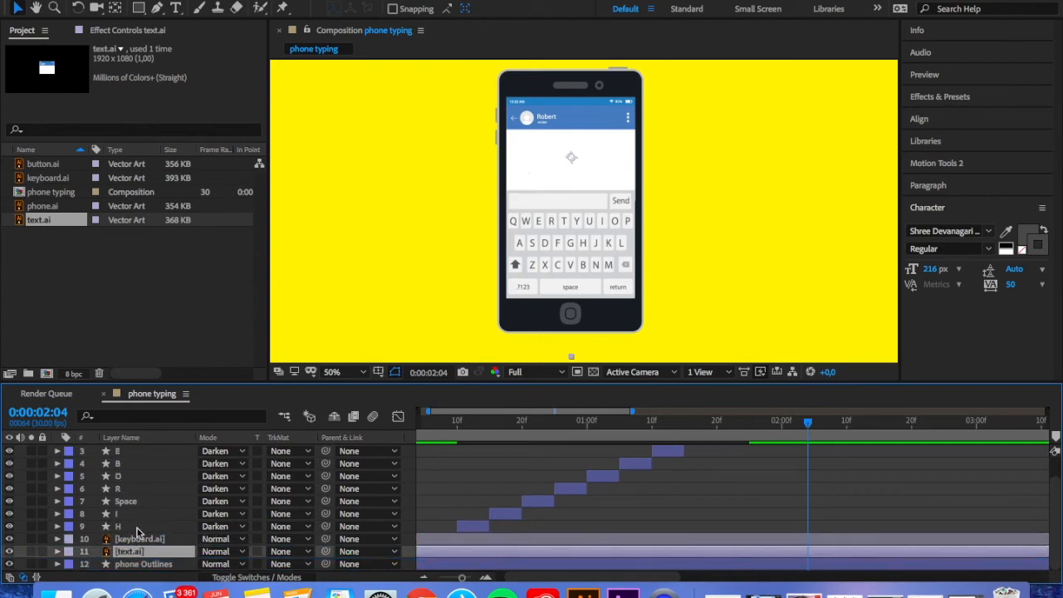
Create a top text layer at the message box reading "Hi" followed by the contact's name from the chat header
{"action": "left_click", "coordinate": [333, 372]}
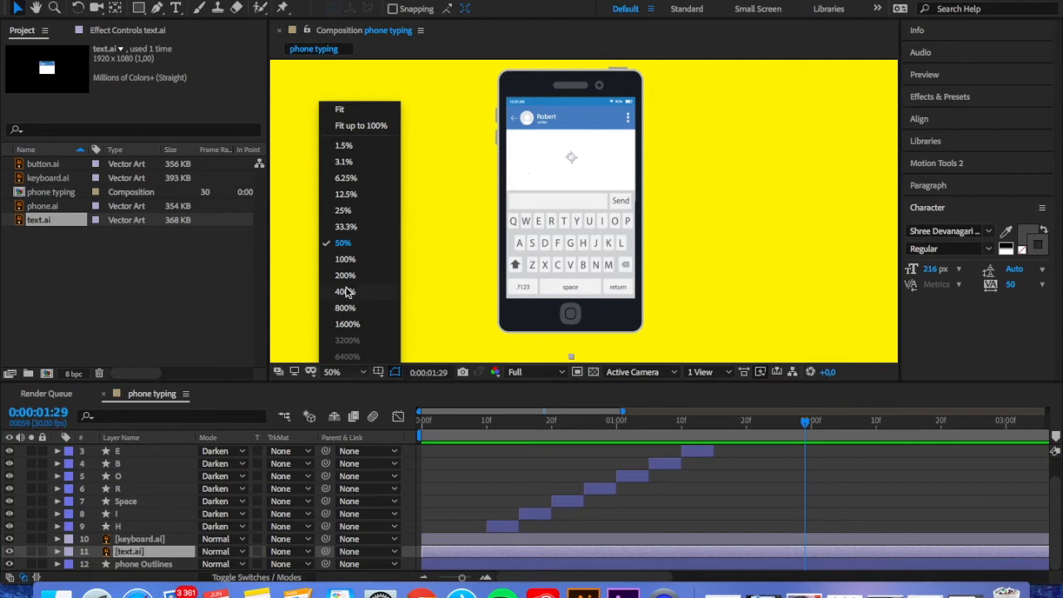
{"action": "left_click", "coordinate": [347, 261]}
{"action": "left_click", "coordinate": [176, 8]}
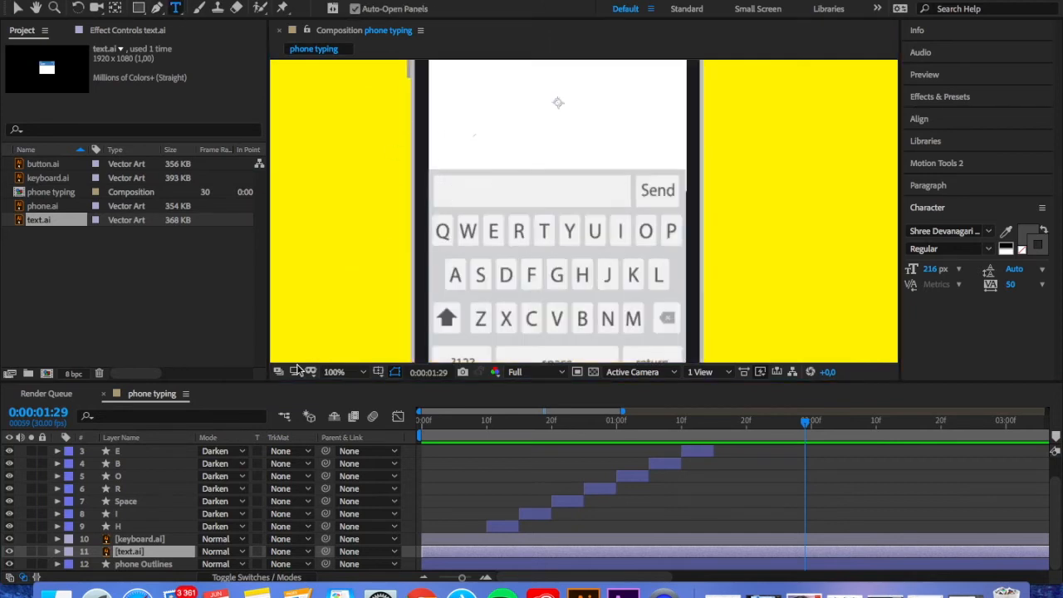
{"action": "scroll", "coordinate": [122, 526], "scroll_direction": "up", "scroll_amount": 1}
{"action": "left_click", "coordinate": [159, 444]}
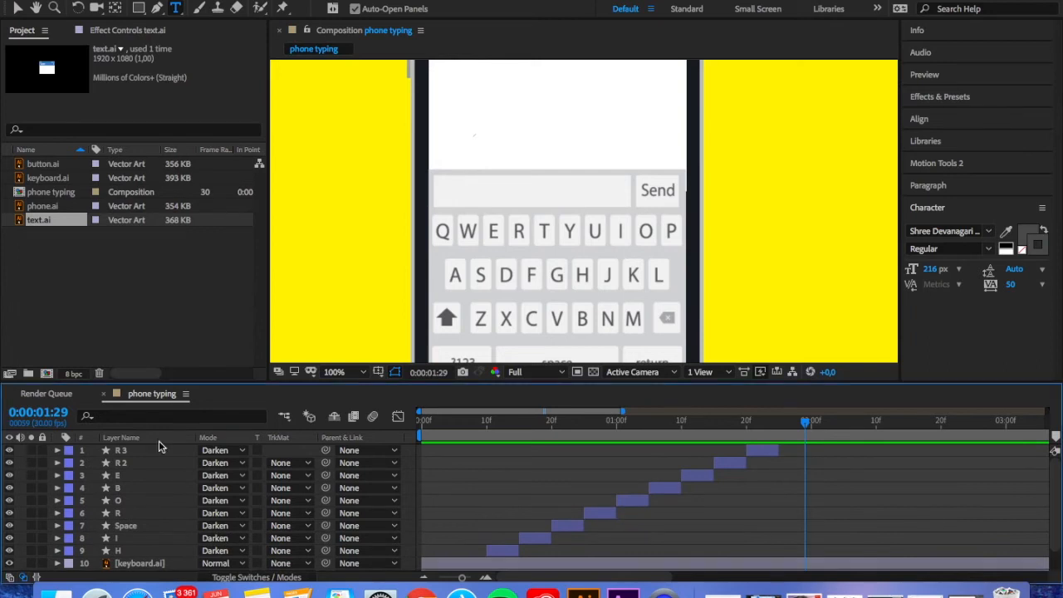
{"action": "left_click", "coordinate": [457, 187]}
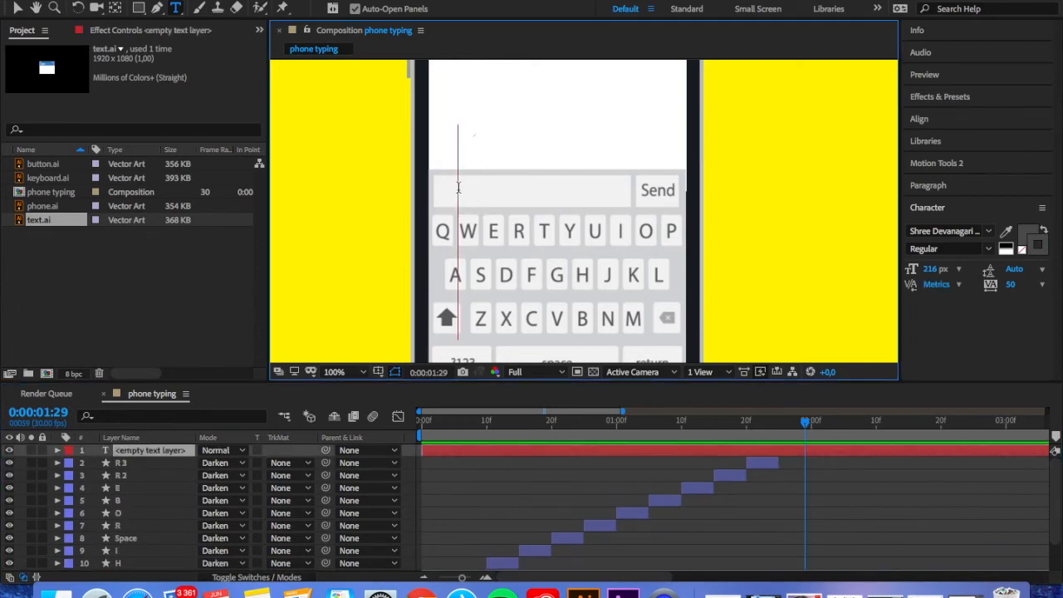
{"action": "type", "text": "Hi Robert"}
Center the greeting text's anchor point and scale the text down to fit inside the message box beside Send
{"action": "left_click", "coordinate": [17, 8]}
{"action": "left_click_drag", "start_coordinate": [715, 229], "coordinate": [568, 223]}
{"action": "double_click", "coordinate": [114, 8], "text": "super"}
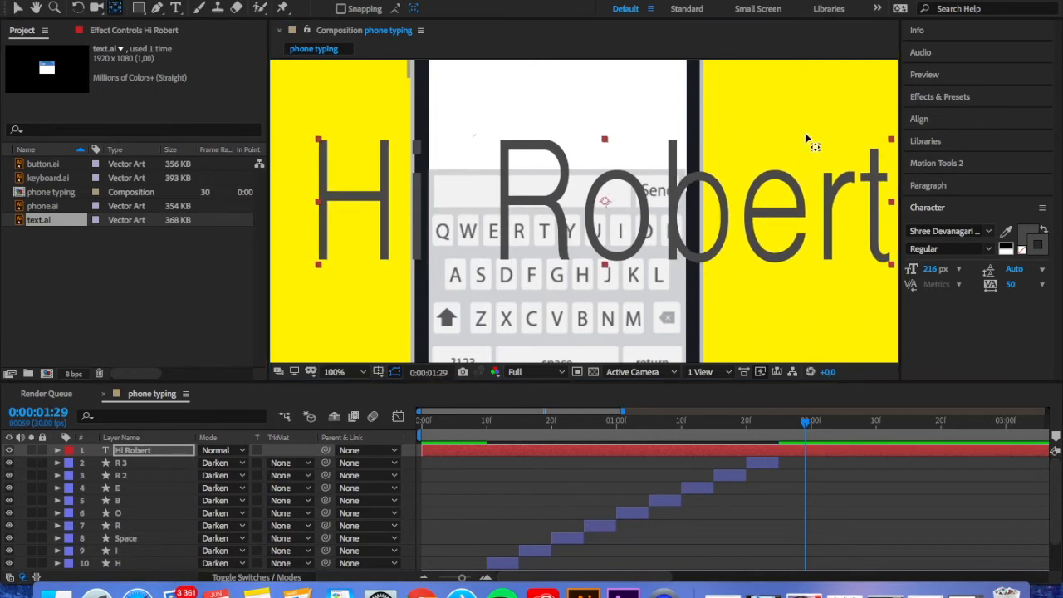
{"action": "key", "text": "v"}
{"action": "left_click_drag", "start_coordinate": [891, 140], "coordinate": [492, 195]}
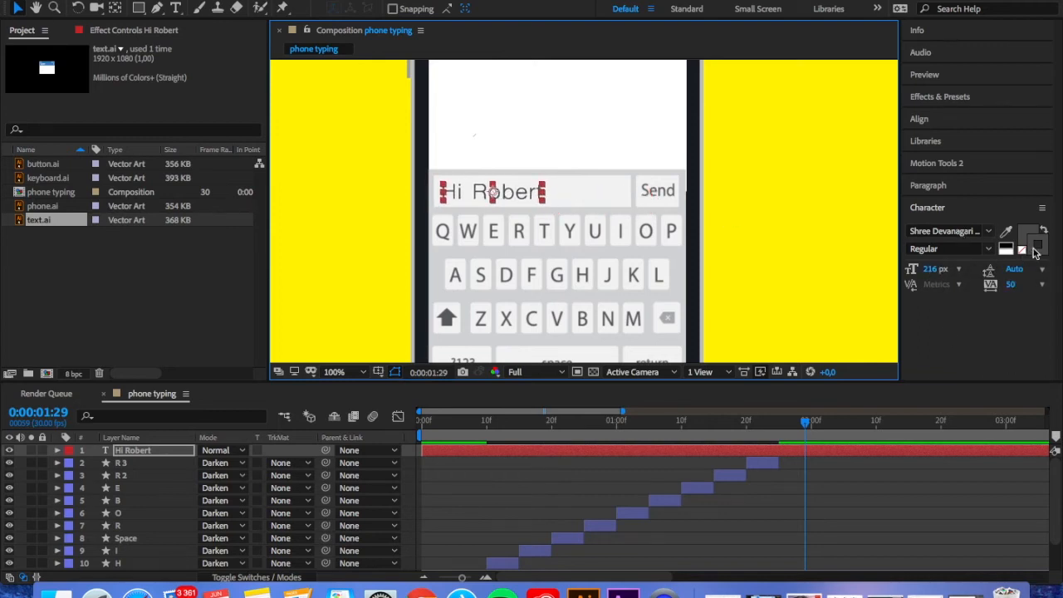
Play back the key highlights from the start with the greeting text in the message box
{"action": "key", "text": "super+t"}
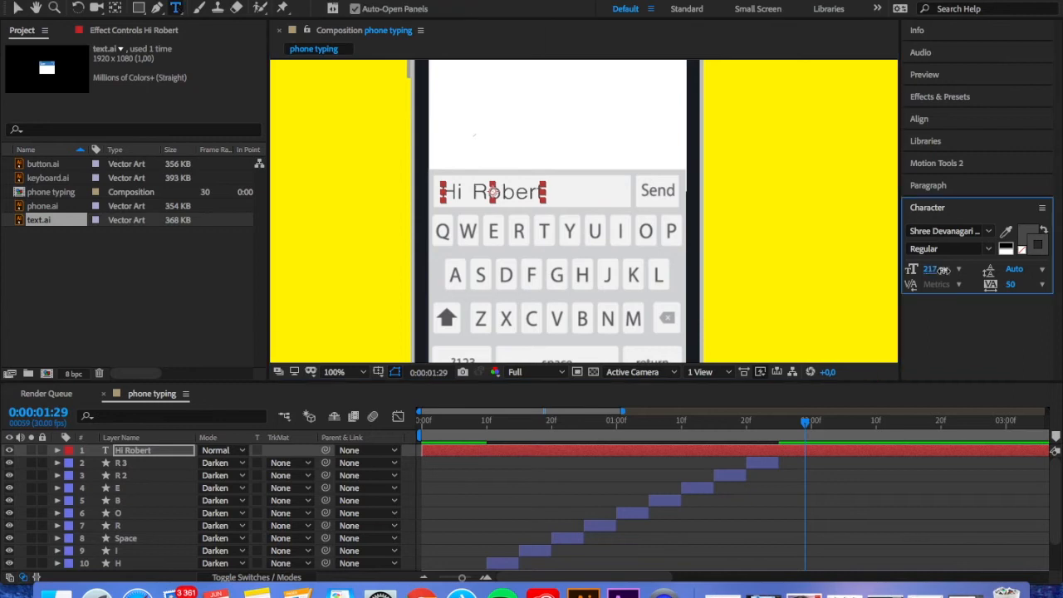
{"action": "left_click", "coordinate": [1032, 254]}
{"action": "left_click", "coordinate": [380, 280]}
{"action": "left_click", "coordinate": [804, 425]}
{"action": "key", "text": "space"}
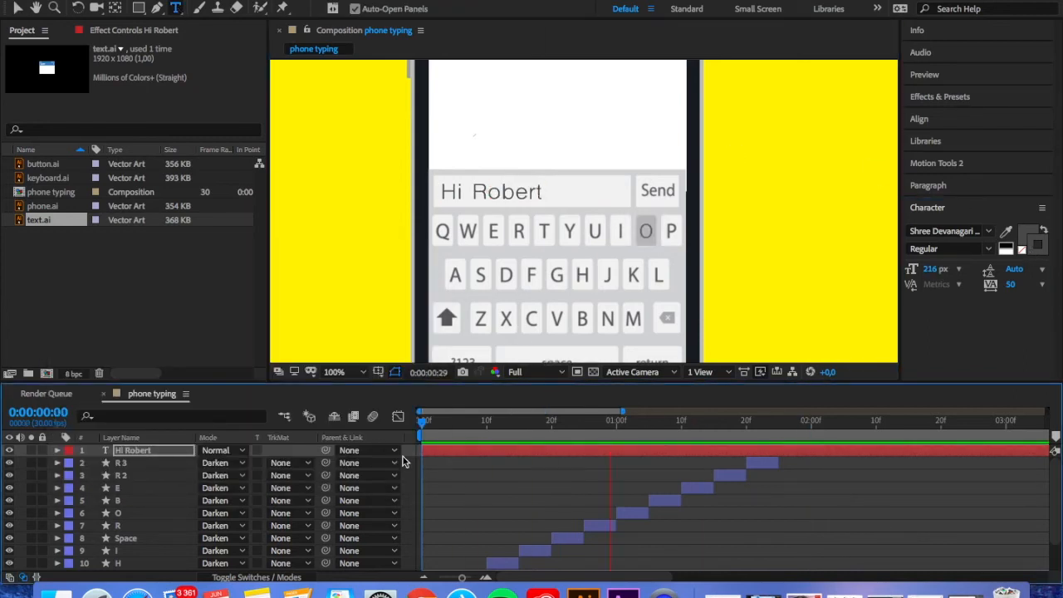
Apply the Typewriter animation preset to the greeting text layer and reveal its Range Selector Start keyframes
{"action": "left_click", "coordinate": [963, 98]}
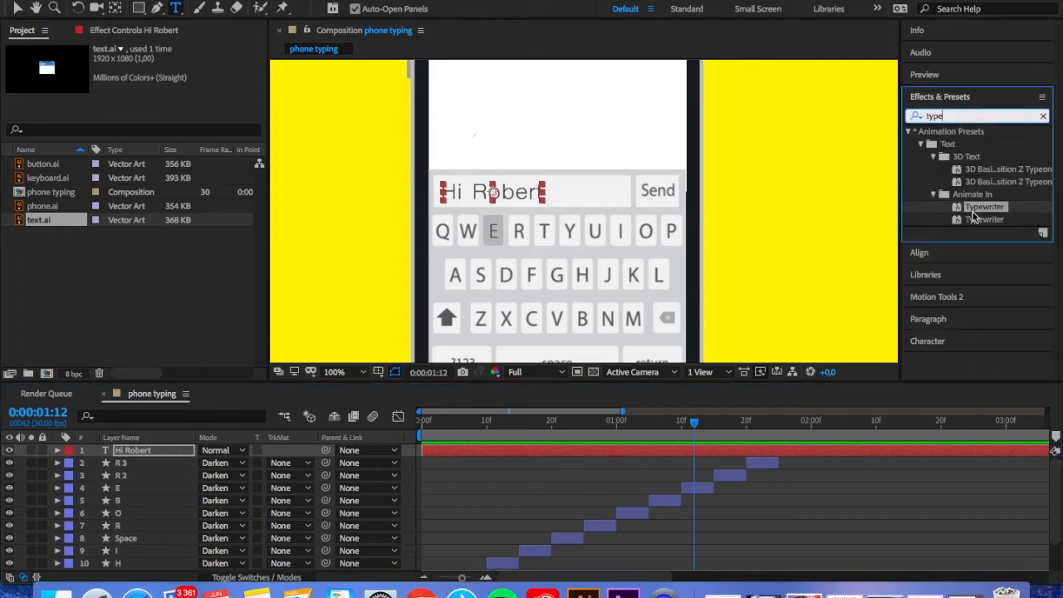
{"action": "left_click_drag", "start_coordinate": [3, 489], "coordinate": [143, 453]}
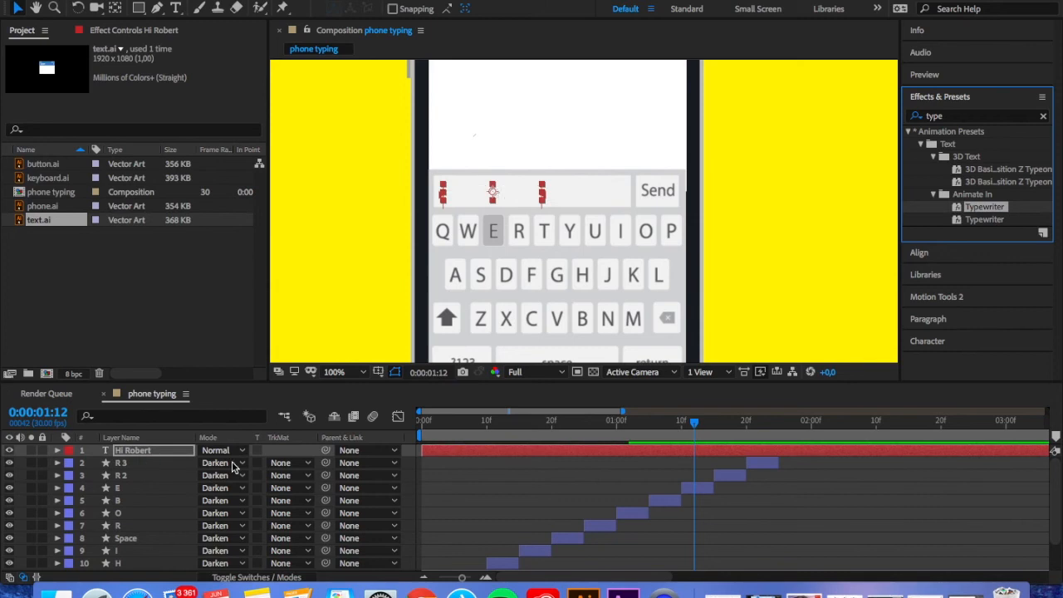
{"action": "left_click", "coordinate": [152, 453]}
{"action": "key", "text": "u"}
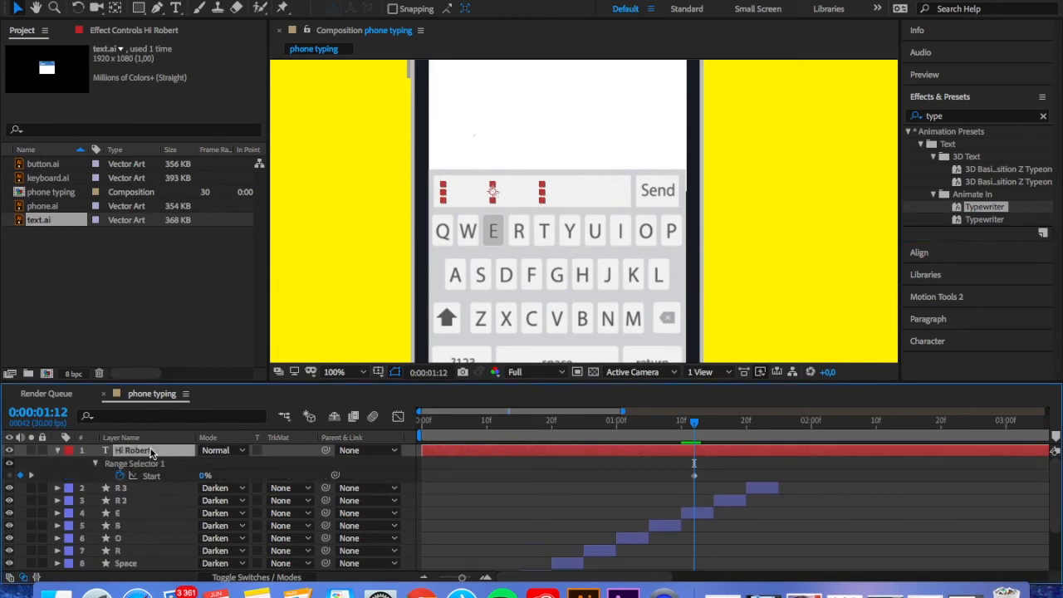
Move the Typewriter's first Start keyframe to 0:00:00:10 and its last to the end of the final key highlight
{"action": "scroll", "coordinate": [649, 500], "scroll_direction": "down", "scroll_amount": 1}
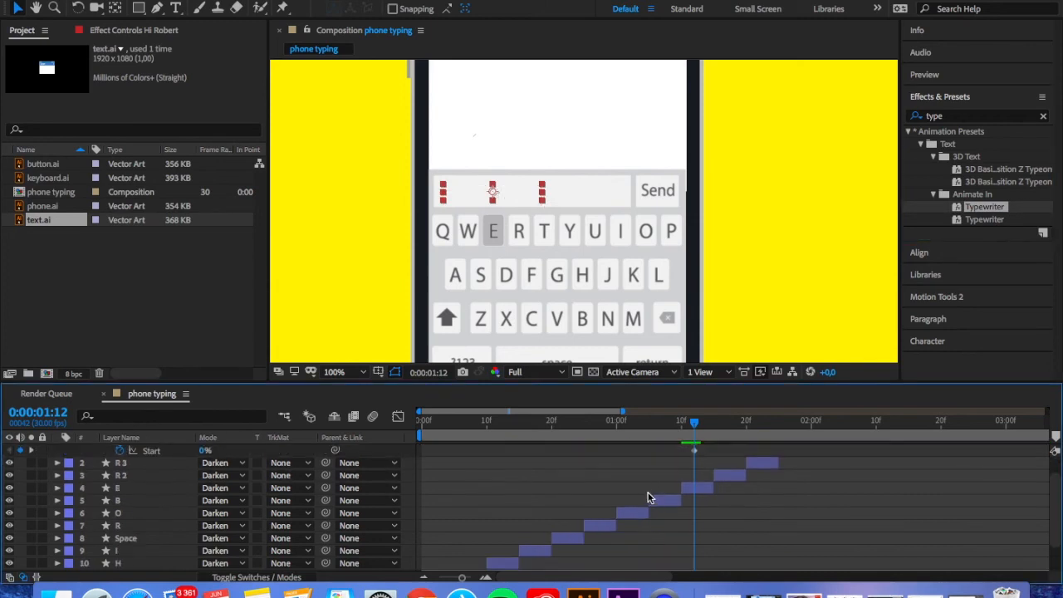
{"action": "left_click_drag", "start_coordinate": [694, 456], "coordinate": [492, 492]}
{"action": "left_click_drag", "start_coordinate": [589, 420], "coordinate": [489, 438]}
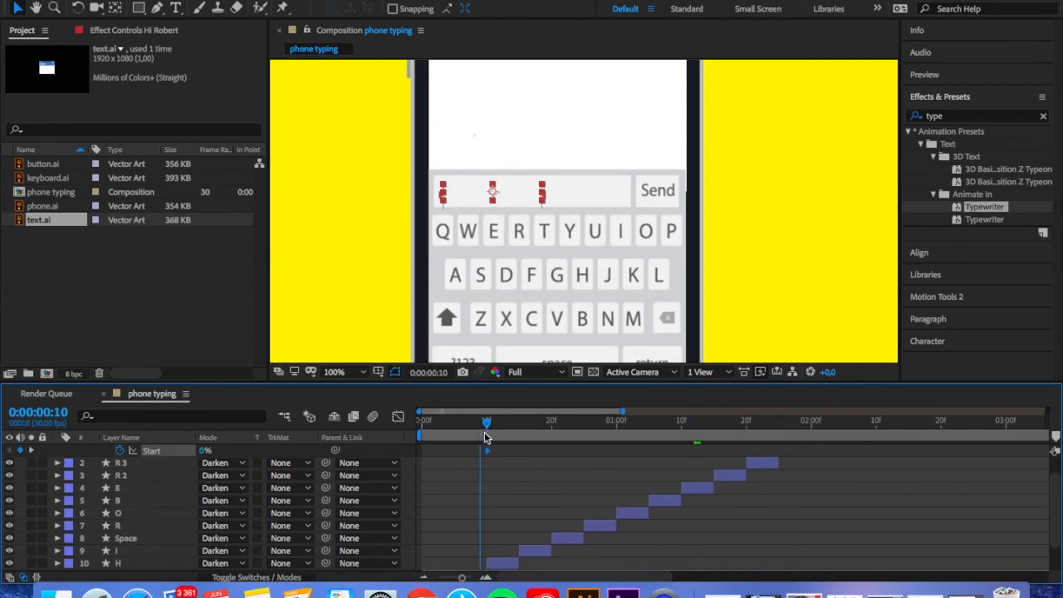
{"action": "scroll", "coordinate": [594, 475], "scroll_direction": "up", "scroll_amount": 2}
{"action": "scroll", "coordinate": [593, 474], "scroll_direction": "right", "scroll_amount": 3}
{"action": "scroll", "coordinate": [594, 474], "scroll_direction": "left", "scroll_amount": 1}
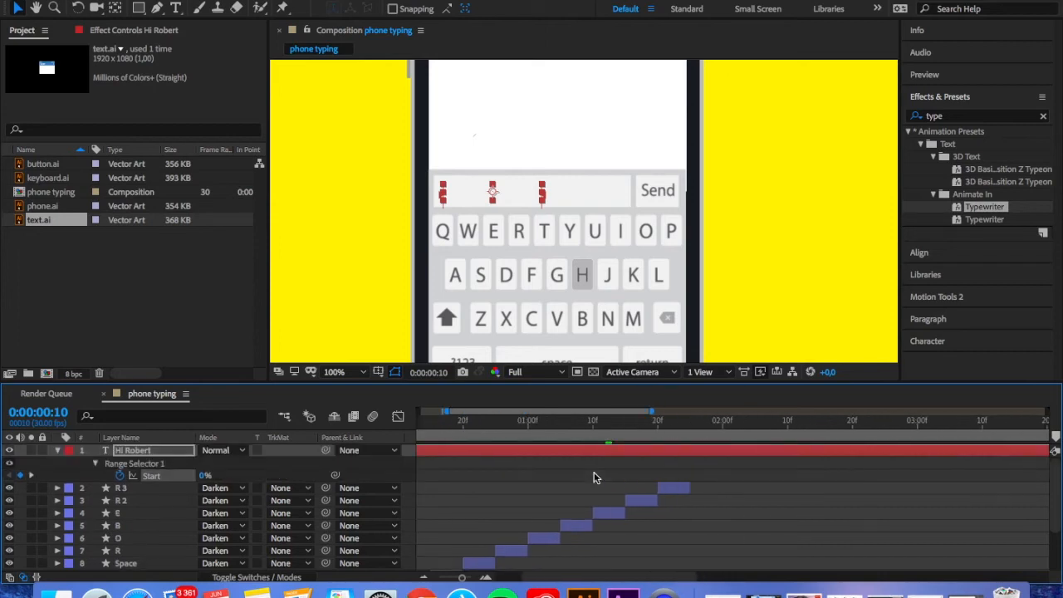
{"action": "scroll", "coordinate": [594, 475], "scroll_direction": "right", "scroll_amount": 4}
{"action": "scroll", "coordinate": [594, 474], "scroll_direction": "down", "scroll_amount": 1}
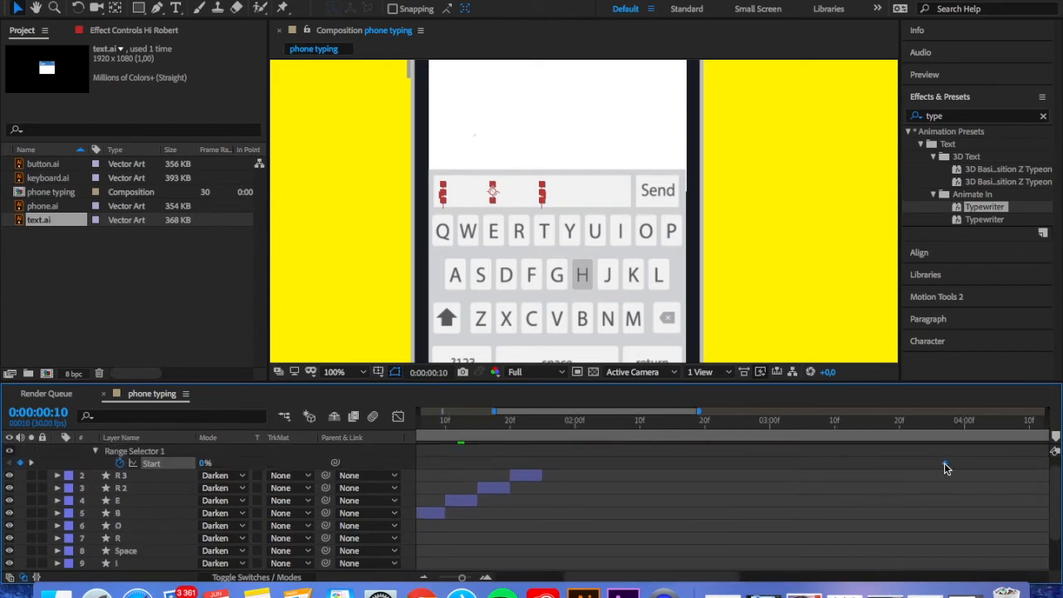
{"action": "scroll", "coordinate": [540, 476], "scroll_direction": "left", "scroll_amount": 6}
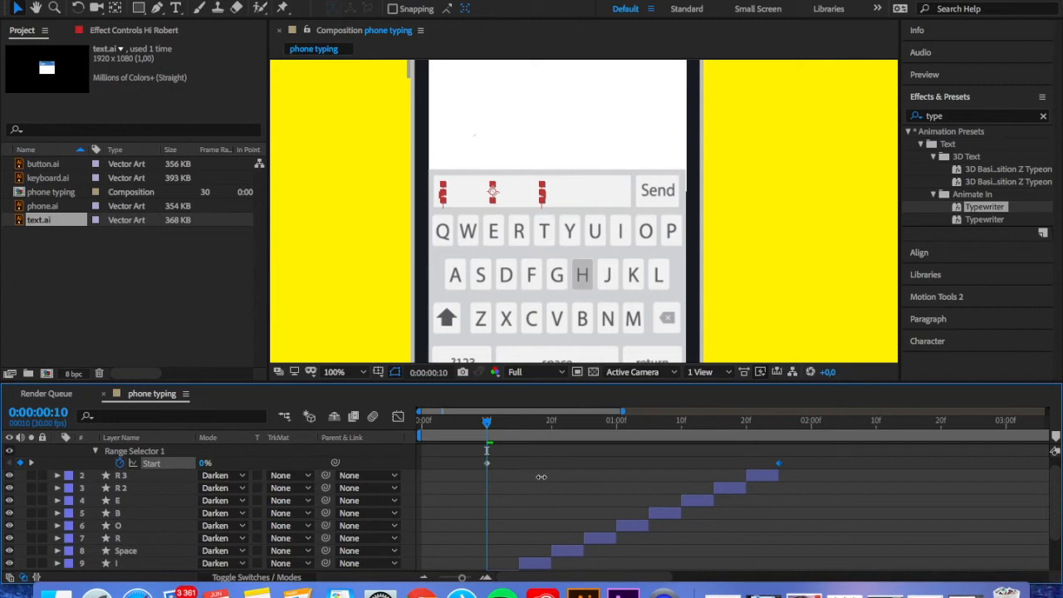
Review the typing sync and shift both Start keyframes two frames earlier, the first to 0:00:00:08
{"action": "key", "text": "space"}
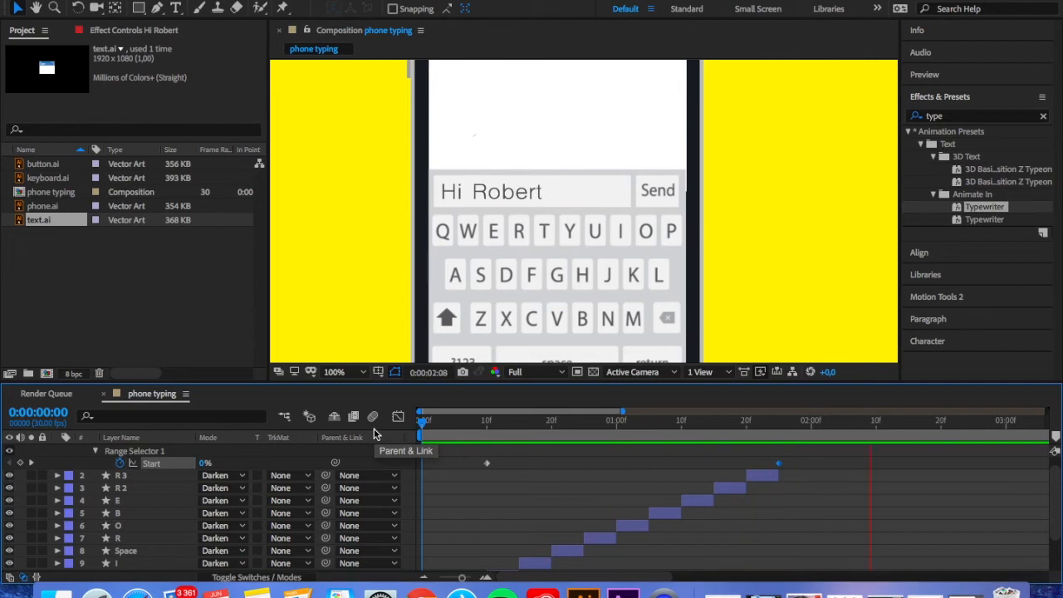
{"action": "left_click_drag", "start_coordinate": [486, 462], "coordinate": [512, 432]}
{"action": "left_click_drag", "start_coordinate": [480, 462], "coordinate": [499, 462]}
{"action": "mouse_move", "coordinate": [480, 427]}
{"action": "left_mouse_down"}
{"action": "mouse_move", "coordinate": [511, 426]}
{"action": "mouse_move", "coordinate": [486, 426]}
{"action": "left_mouse_up"}
{"action": "left_click_drag", "start_coordinate": [499, 462], "coordinate": [487, 465]}
{"action": "left_click_drag", "start_coordinate": [487, 423], "coordinate": [506, 423]}
{"action": "left_click_drag", "start_coordinate": [487, 462], "coordinate": [480, 465]}
{"action": "left_click_drag", "start_coordinate": [778, 462], "coordinate": [771, 462]}
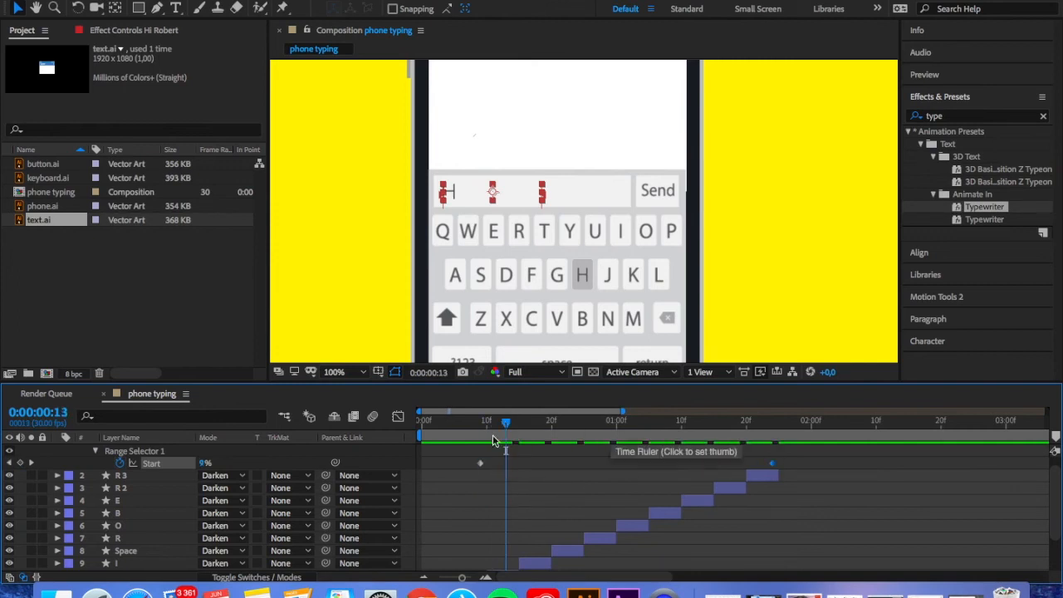
{"action": "left_click_drag", "start_coordinate": [493, 435], "coordinate": [588, 421]}
{"action": "left_click_drag", "start_coordinate": [771, 463], "coordinate": [766, 462]}
{"action": "left_click_drag", "start_coordinate": [480, 463], "coordinate": [789, 436]}
Play back the typing animation with the whole keyboard in view to check letters against key highlights
{"action": "key", "text": "space"}
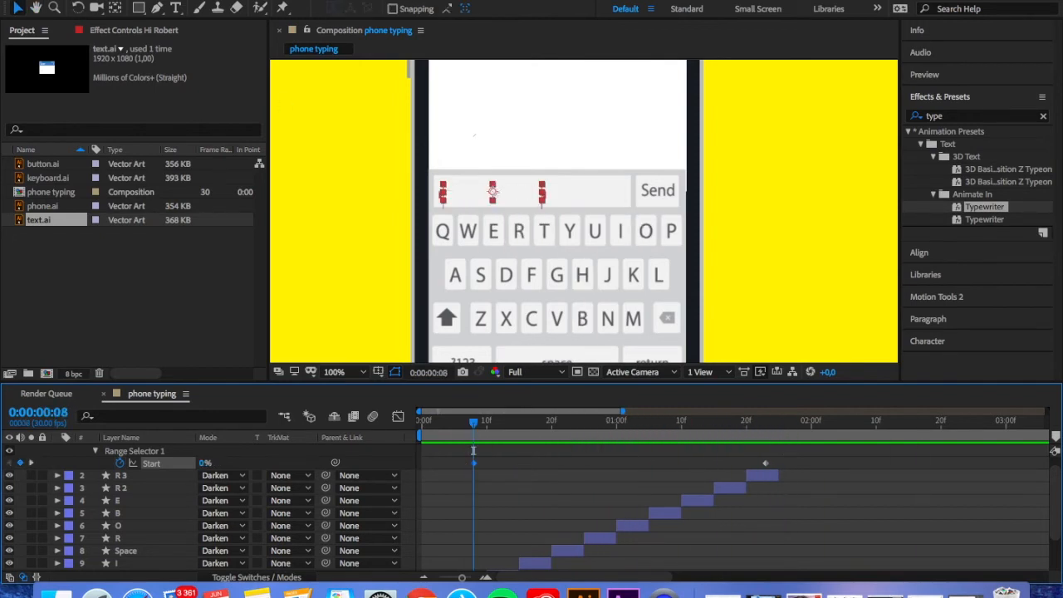
{"action": "left_click", "coordinate": [37, 9]}
{"action": "left_click_drag", "start_coordinate": [379, 256], "coordinate": [382, 225]}
{"action": "key", "text": "space"}
{"action": "mouse_move", "coordinate": [472, 424]}
{"action": "left_mouse_down"}
{"action": "mouse_move", "coordinate": [449, 424]}
{"action": "mouse_move", "coordinate": [470, 440]}
{"action": "left_mouse_up"}
{"action": "key", "text": "space"}
{"action": "key", "text": "space"}
Collapse the greeting layer's keyframes and draw a gray rectangle covering the Send button as a new shape layer
{"action": "scroll", "coordinate": [470, 465], "scroll_direction": "up", "scroll_amount": 2}
{"action": "key", "text": "u"}
{"action": "left_click", "coordinate": [138, 8]}
{"action": "left_click_drag", "start_coordinate": [640, 145], "coordinate": [682, 176]}
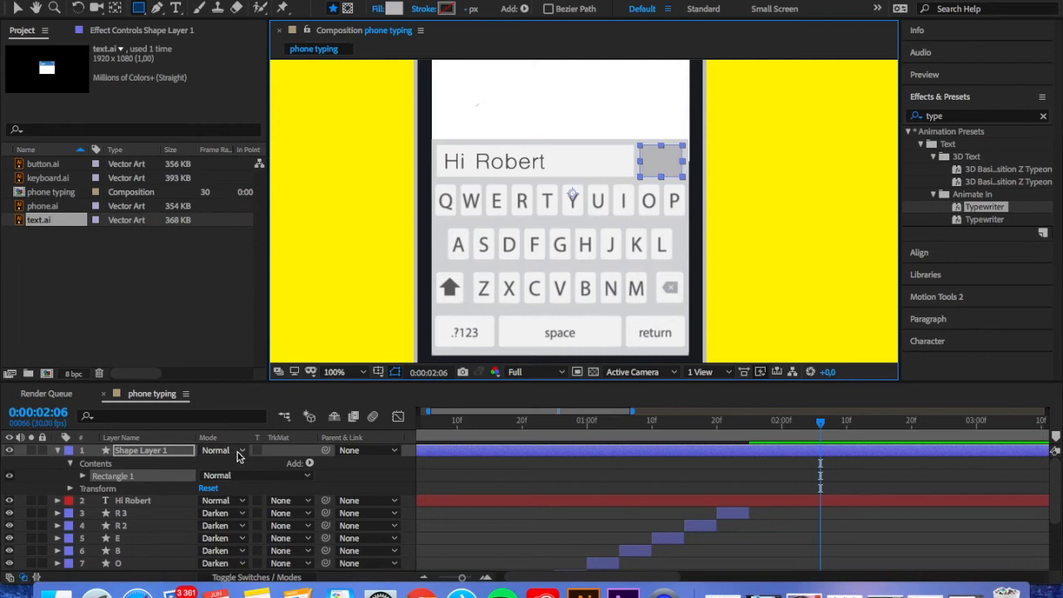
Move the Send button's shape layer directly above keyboard.ai and set its blending mode to Darken
{"action": "left_click_drag", "start_coordinate": [150, 455], "coordinate": [133, 549]}
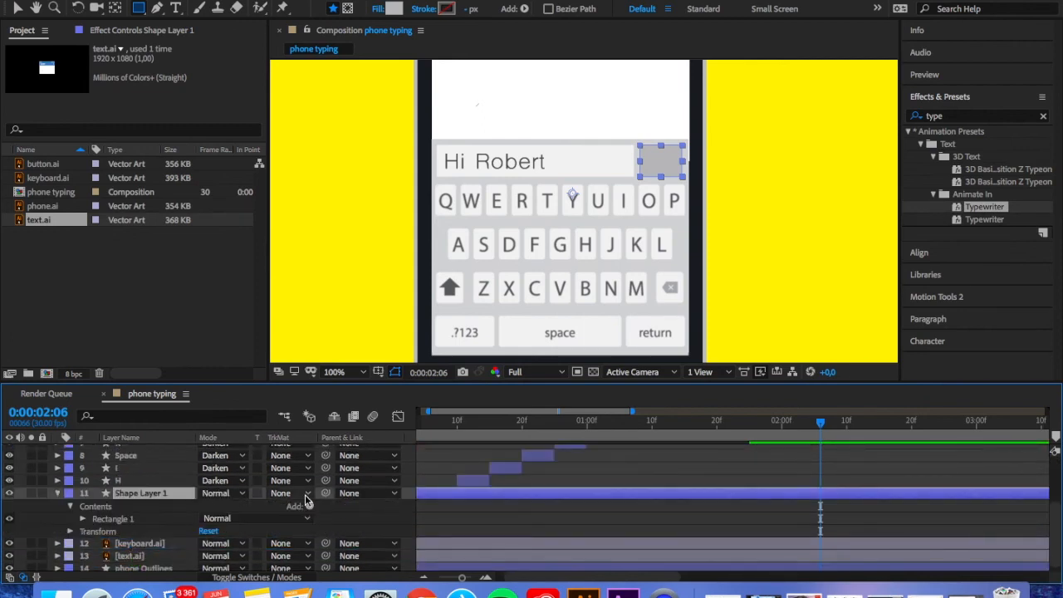
{"action": "left_click", "coordinate": [242, 494]}
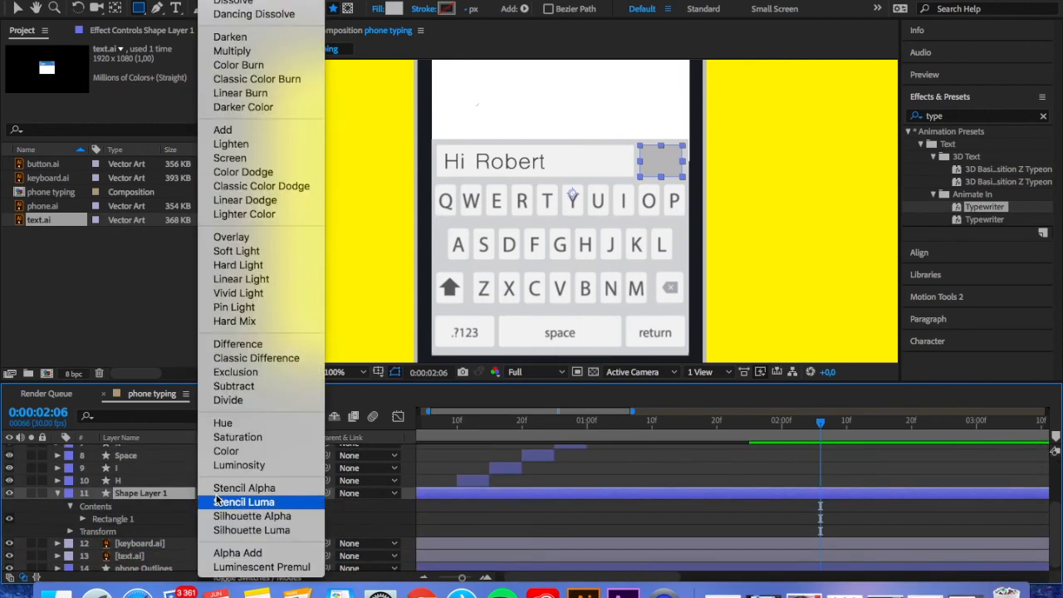
{"action": "left_click", "coordinate": [225, 37]}
{"action": "left_click", "coordinate": [124, 544]}
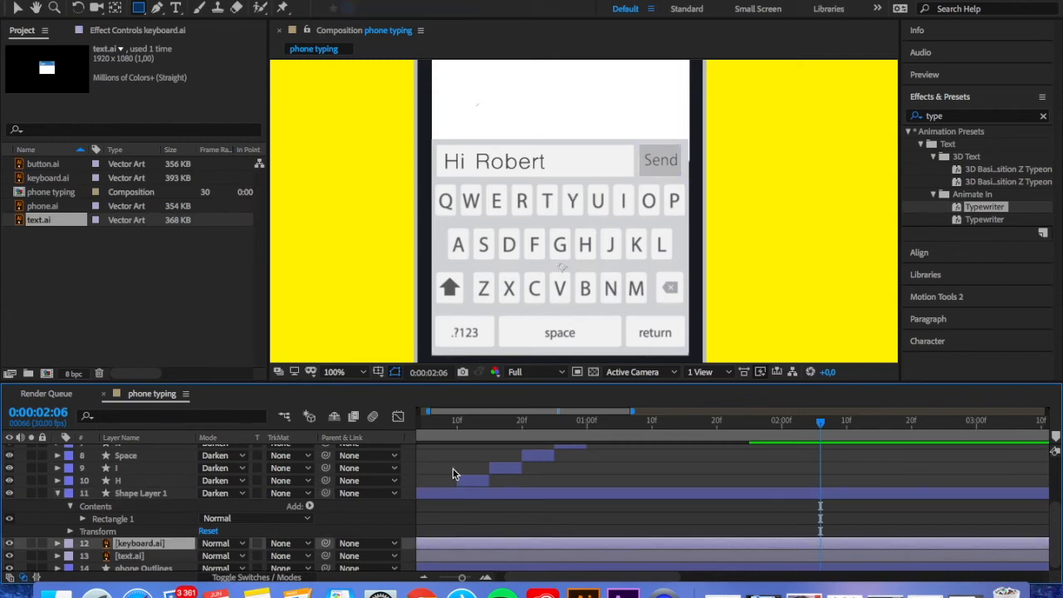
Trim the Send highlight layer to start at 0:00:01:25, after the last key highlight, and end at 0:00:02:00
{"action": "scroll", "coordinate": [658, 493], "scroll_direction": "up", "scroll_amount": 5}
{"action": "left_click_drag", "start_coordinate": [817, 421], "coordinate": [745, 431]}
{"action": "scroll", "coordinate": [724, 495], "scroll_direction": "down", "scroll_amount": 3}
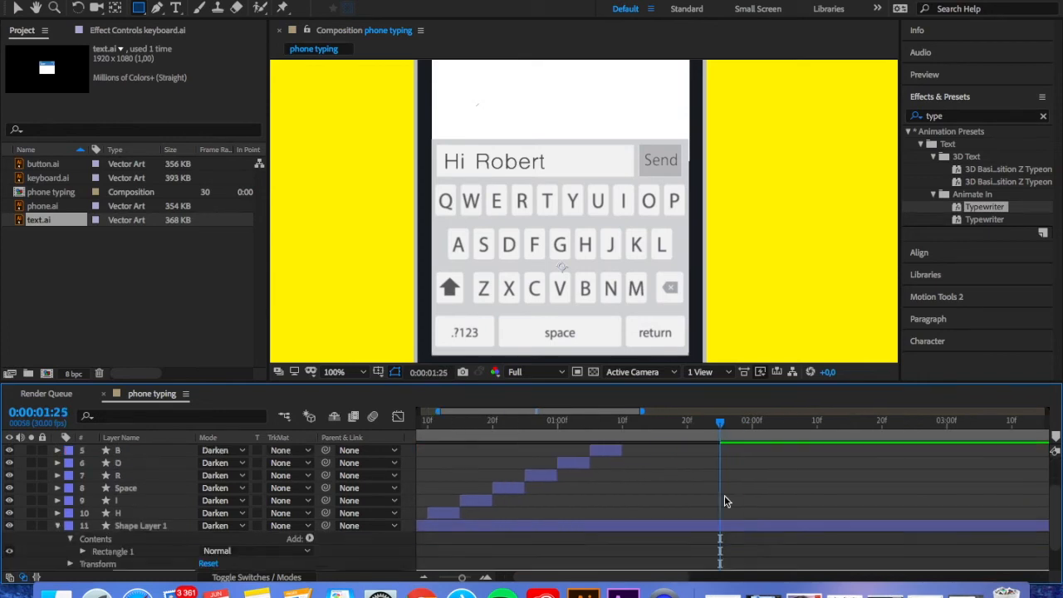
{"action": "left_click", "coordinate": [140, 502]}
{"action": "scroll", "coordinate": [649, 534], "scroll_direction": "up", "scroll_amount": 3}
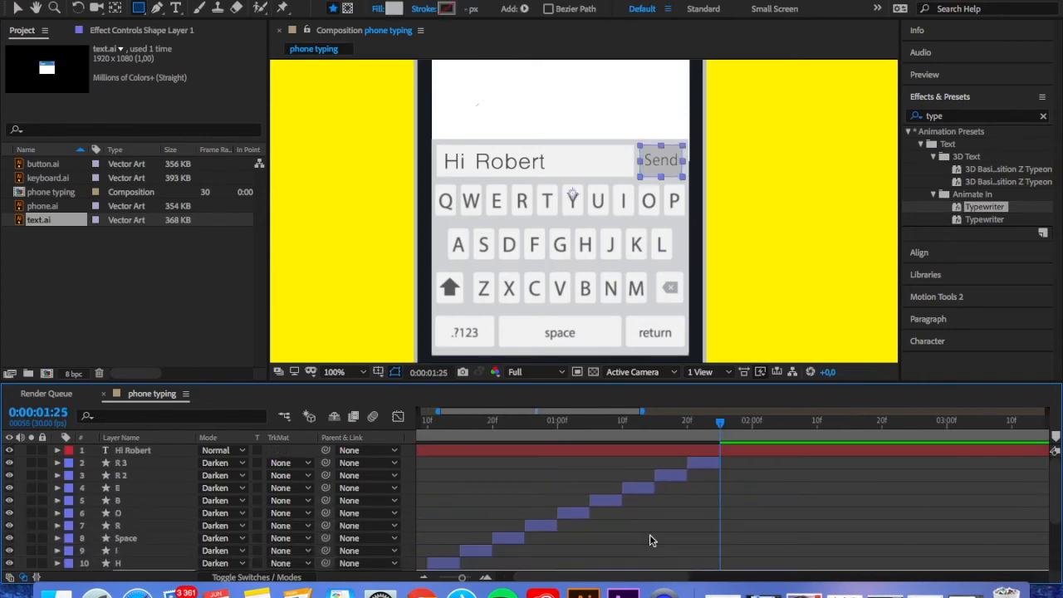
{"action": "scroll", "coordinate": [721, 463], "scroll_direction": "down", "scroll_amount": 3}
{"action": "key", "text": "alt+bracketleft"}
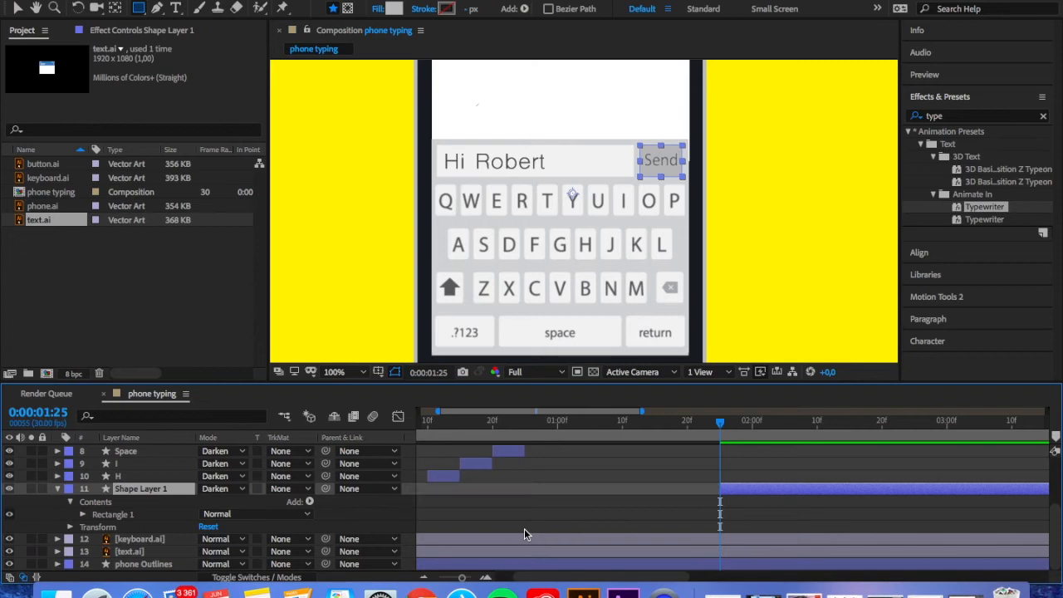
{"action": "left_click_drag", "start_coordinate": [739, 420], "coordinate": [750, 420]}
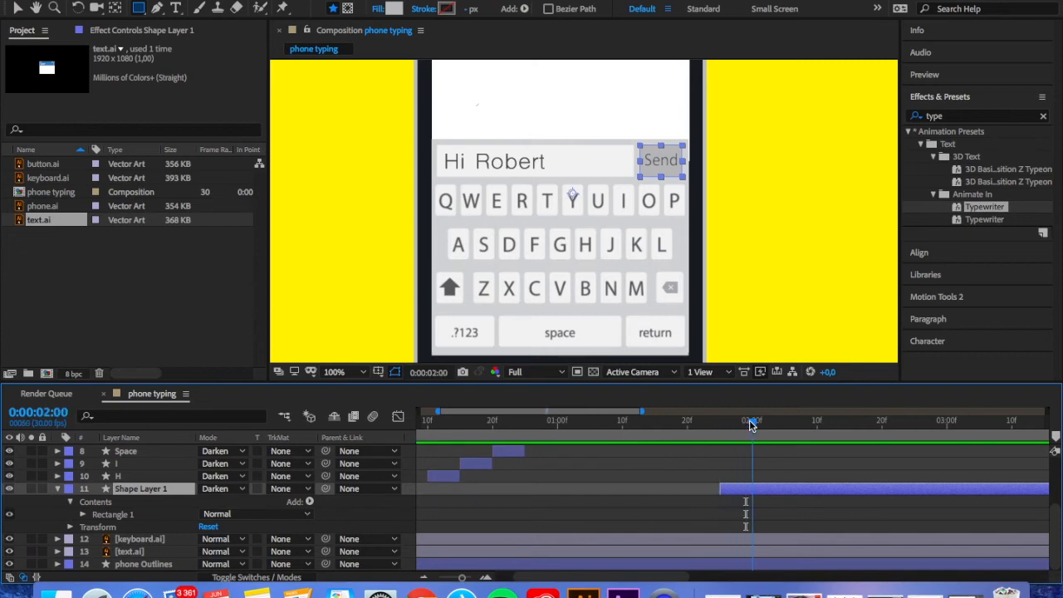
{"action": "key", "text": "ctrl+bracketright"}
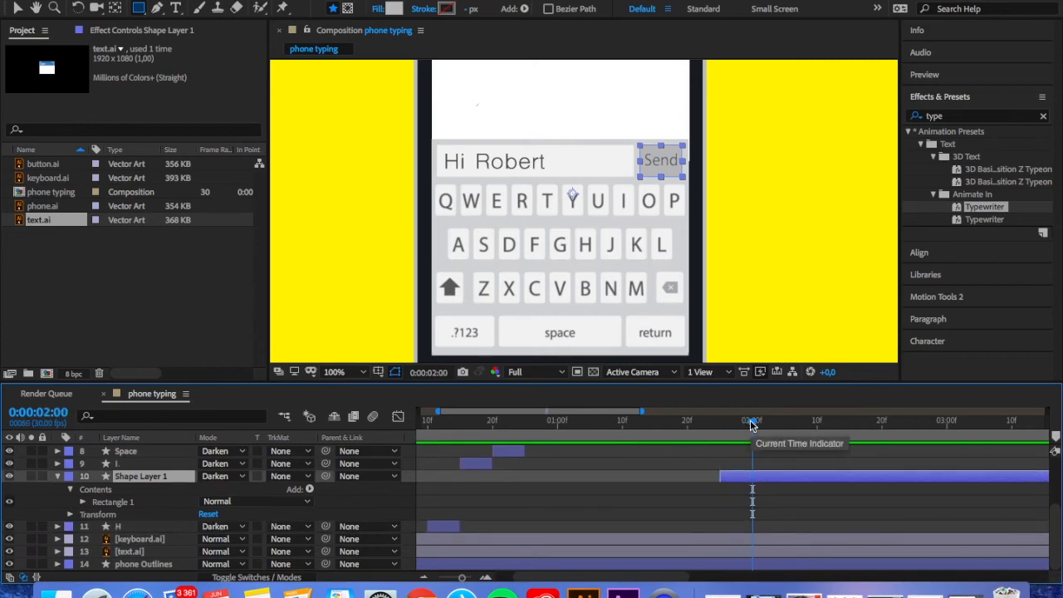
{"action": "key", "text": "alt+bracketright"}
Play back the animation from the start and return the Send highlight layer to just below the H layer
{"action": "left_click_drag", "start_coordinate": [750, 420], "coordinate": [373, 431]}
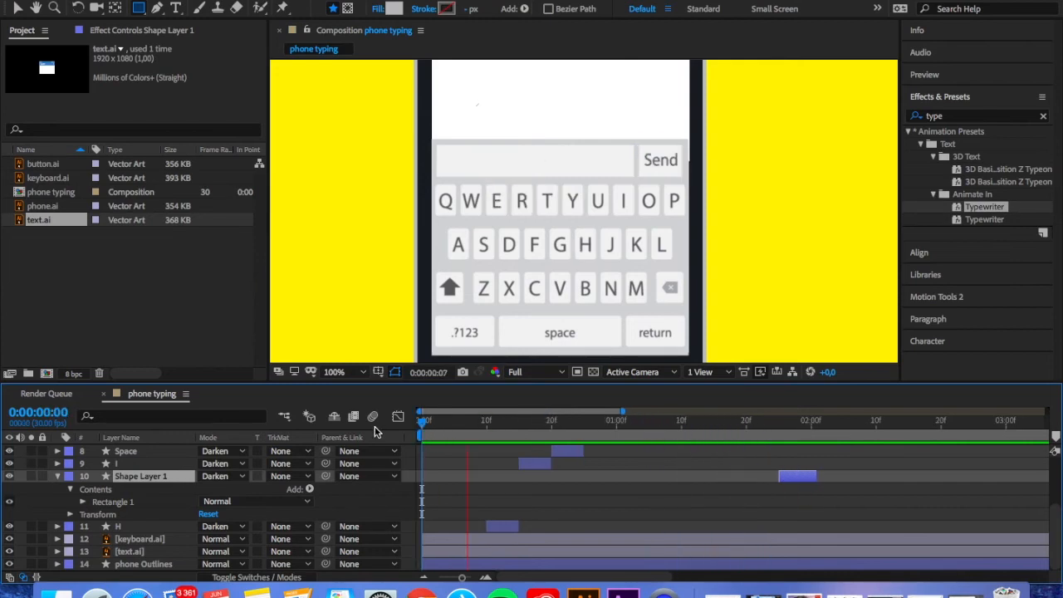
{"action": "scroll", "coordinate": [594, 492], "scroll_direction": "up", "scroll_amount": 3}
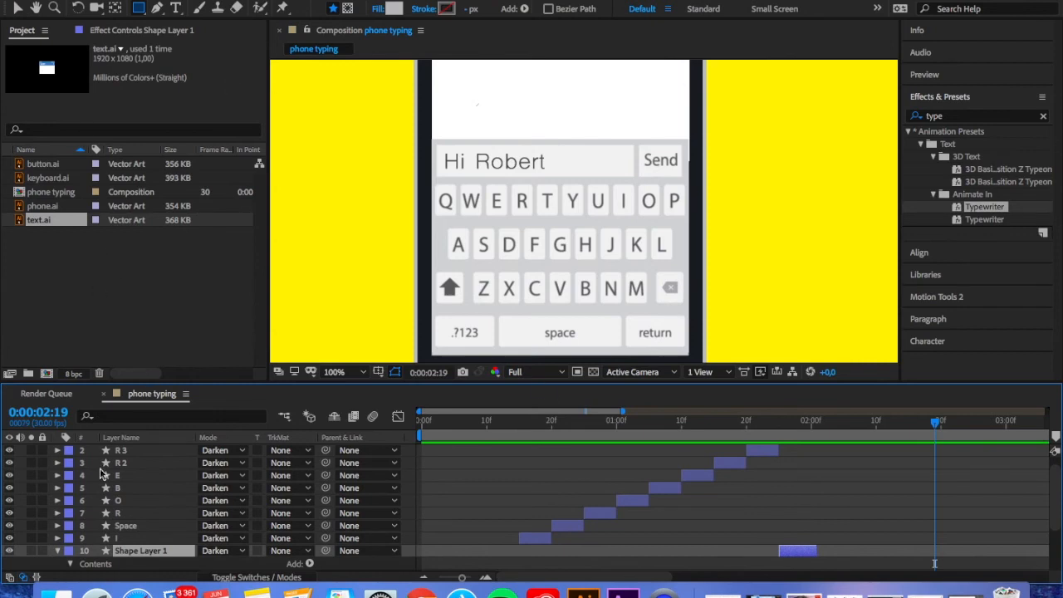
{"action": "scroll", "coordinate": [55, 554], "scroll_direction": "up", "scroll_amount": 1}
{"action": "scroll", "coordinate": [29, 469], "scroll_direction": "down", "scroll_amount": 2}
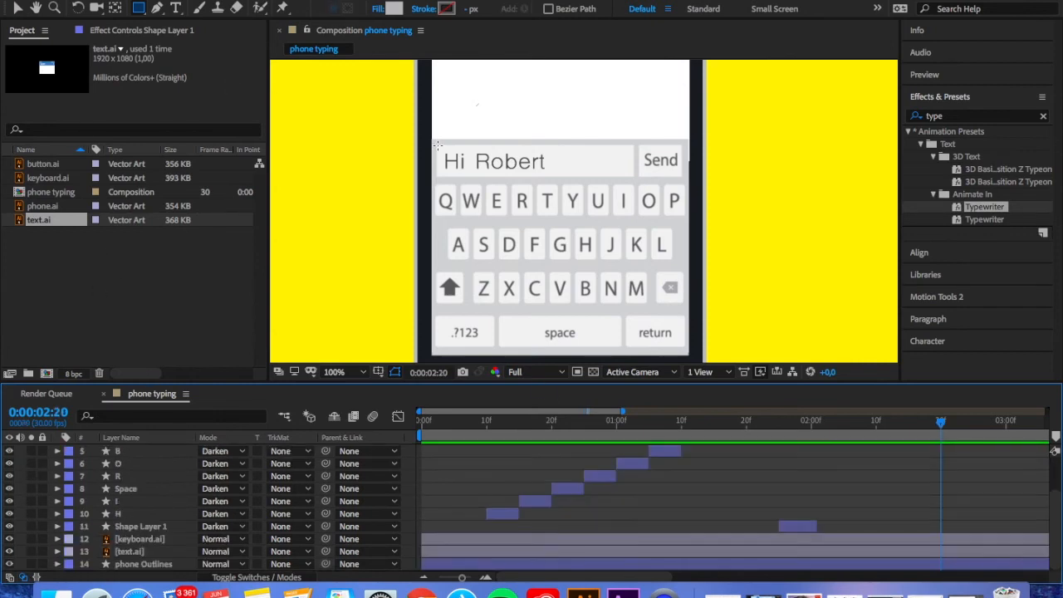
Draw a rectangle covering the message box beside Send as a new shape layer
{"action": "left_click_drag", "start_coordinate": [437, 147], "coordinate": [631, 176]}
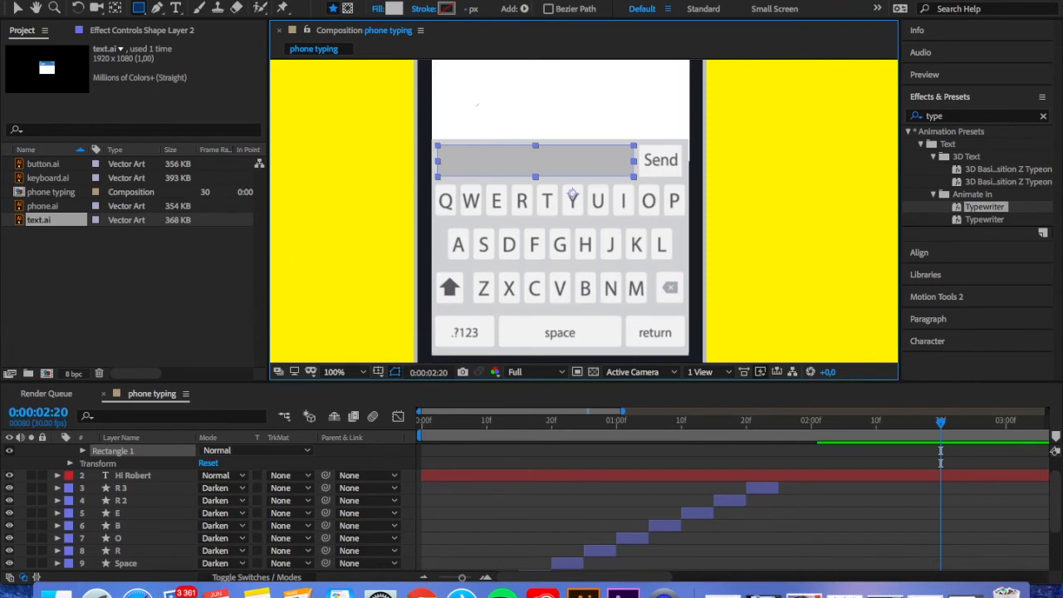
Fill the message box rectangle with the blue 437BBD sampled from the chat header
{"action": "left_click", "coordinate": [37, 8]}
{"action": "left_click_drag", "start_coordinate": [337, 136], "coordinate": [339, 263]}
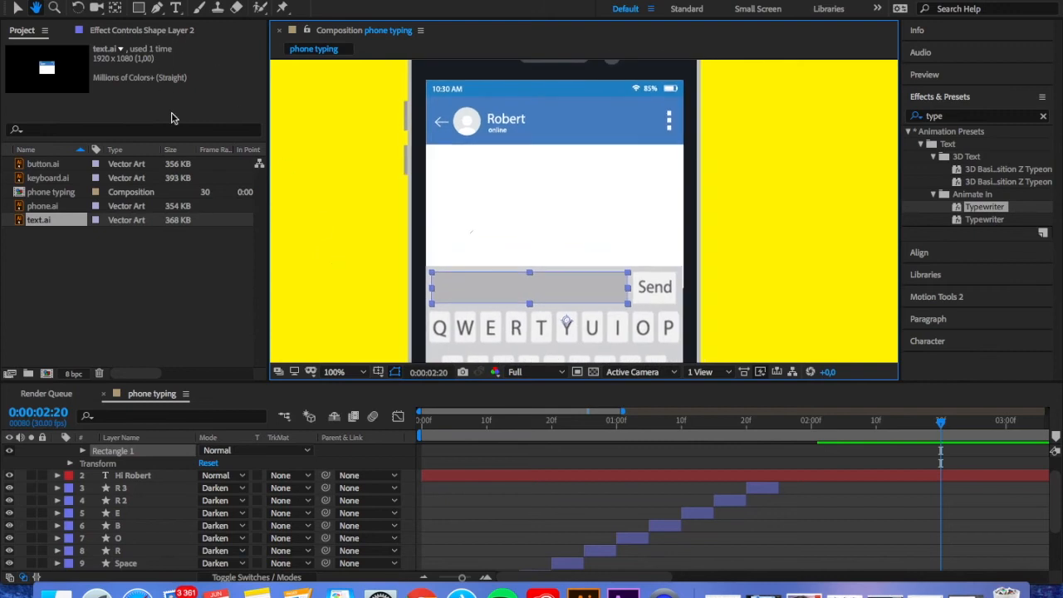
{"action": "left_click", "coordinate": [139, 9]}
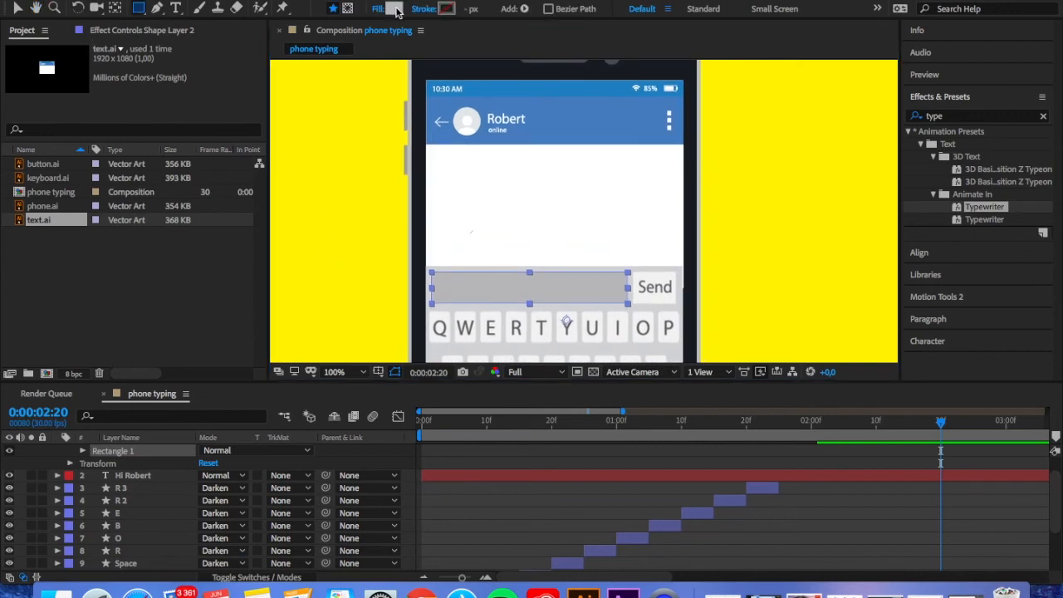
{"action": "left_click", "coordinate": [393, 8]}
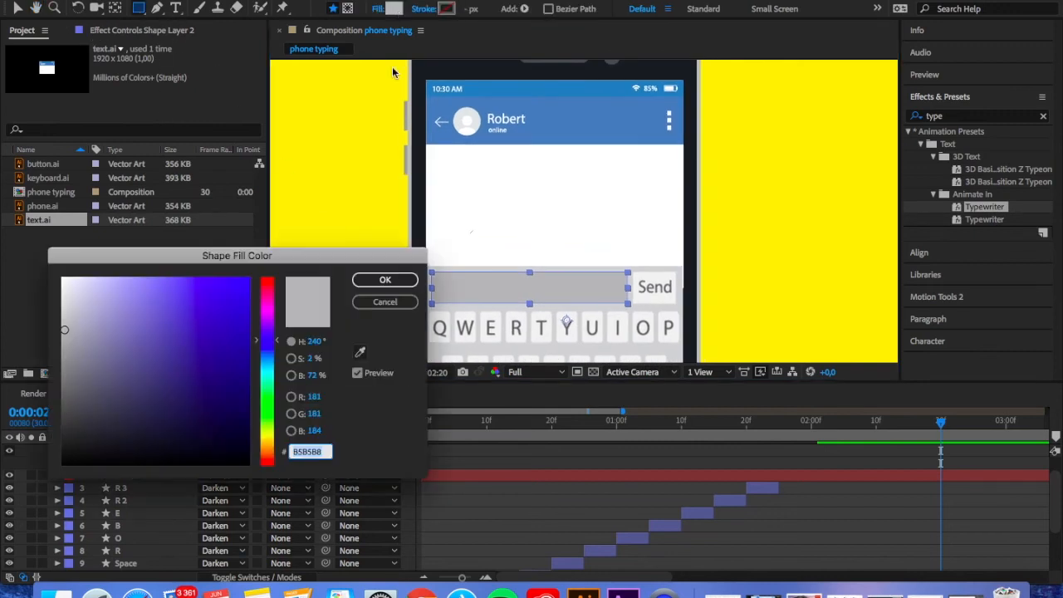
{"action": "left_click", "coordinate": [359, 352]}
{"action": "left_click", "coordinate": [552, 141]}
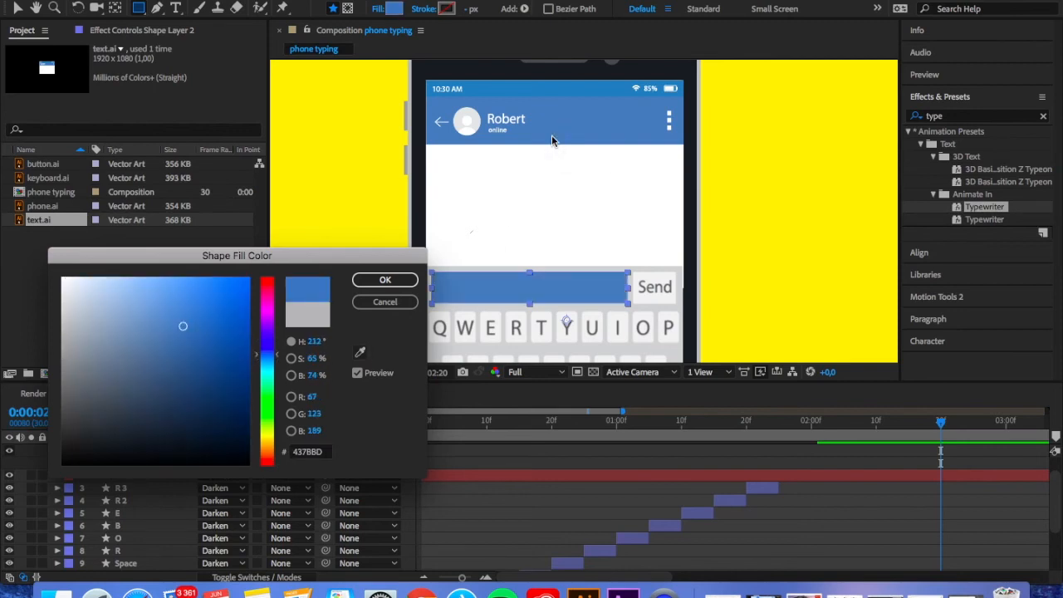
{"action": "left_click", "coordinate": [383, 279]}
{"action": "scroll", "coordinate": [158, 492], "scroll_direction": "up", "scroll_amount": 2}
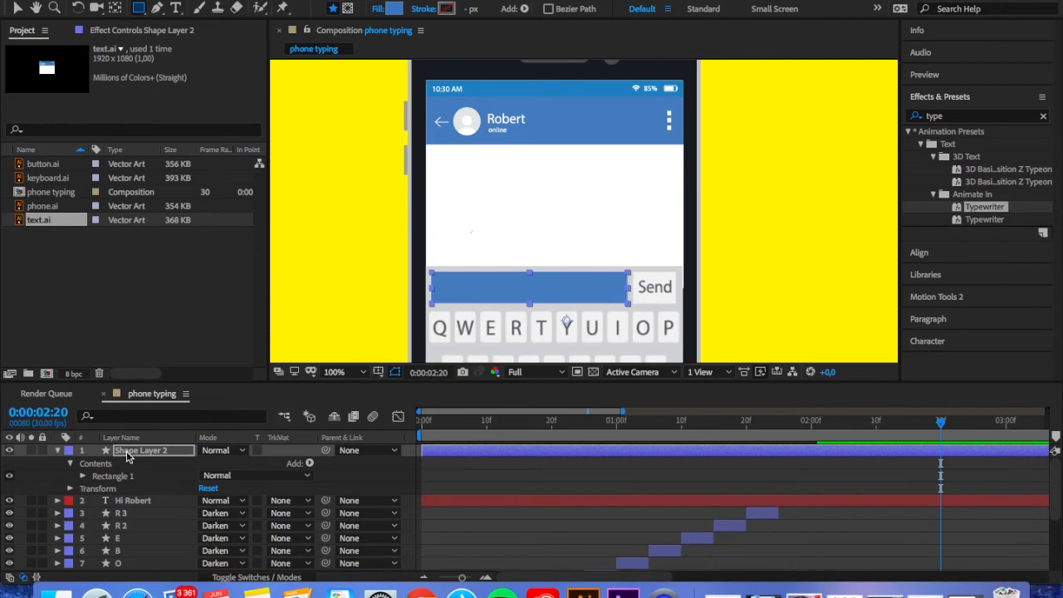
Duplicate the typed message text layer and place the copy above the blue rectangle's layer
{"action": "left_click", "coordinate": [134, 502]}
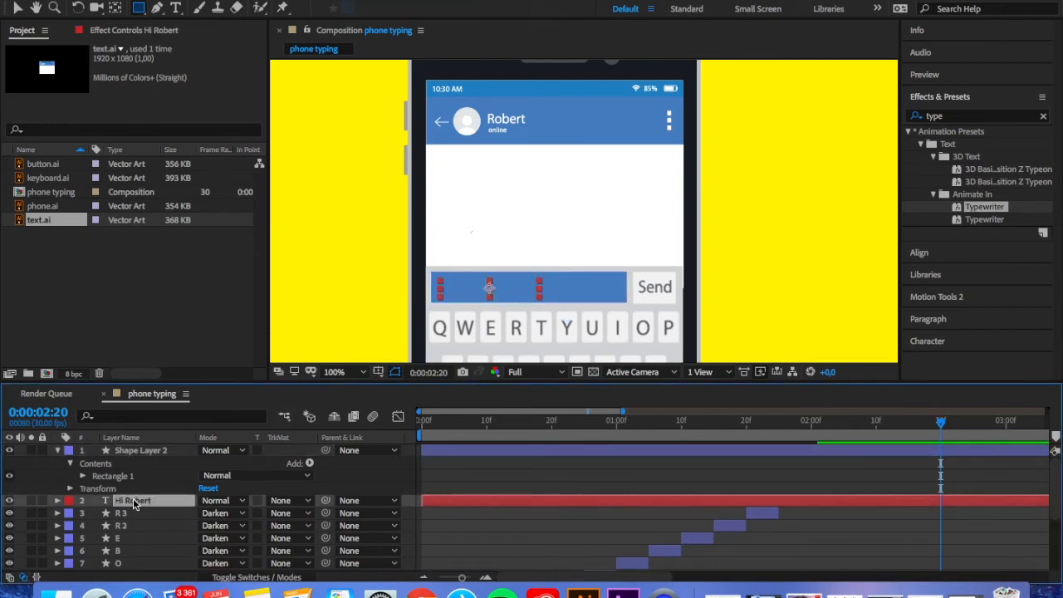
{"action": "key", "text": "ctrl+d"}
{"action": "left_click_drag", "start_coordinate": [135, 501], "coordinate": [138, 451]}
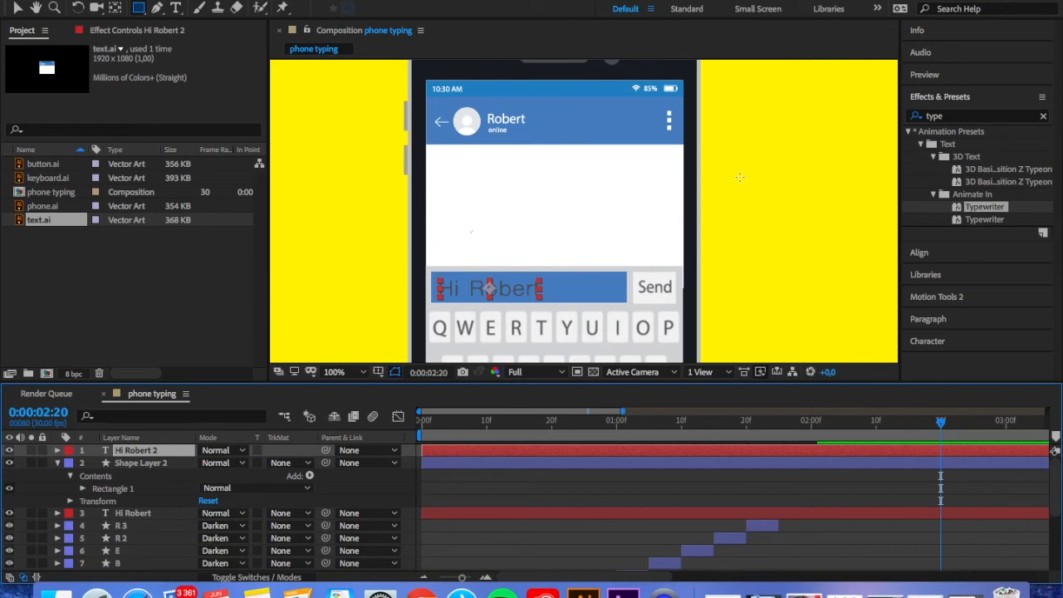
Set both the fill and the stroke of the duplicated message text to white
{"action": "left_click", "coordinate": [176, 8]}
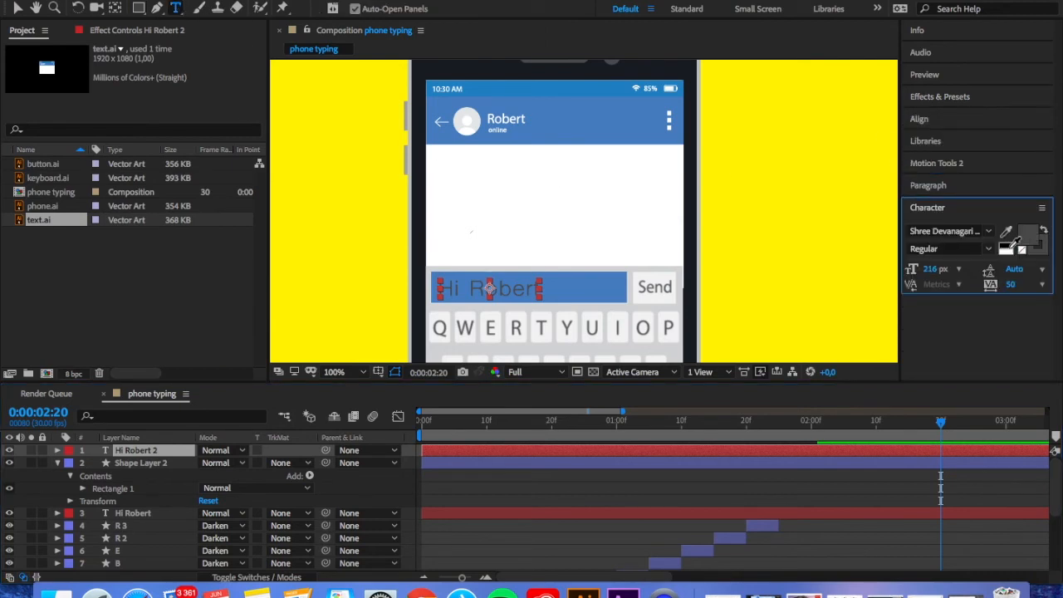
{"action": "left_click", "coordinate": [1007, 252]}
{"action": "left_click", "coordinate": [1032, 250]}
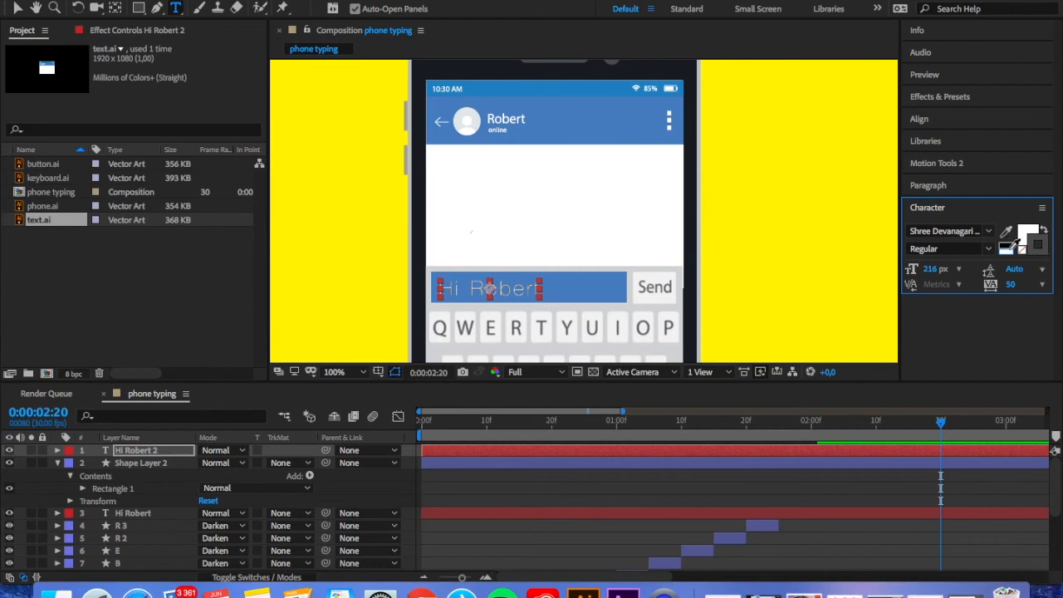
{"action": "left_click", "coordinate": [1006, 248]}
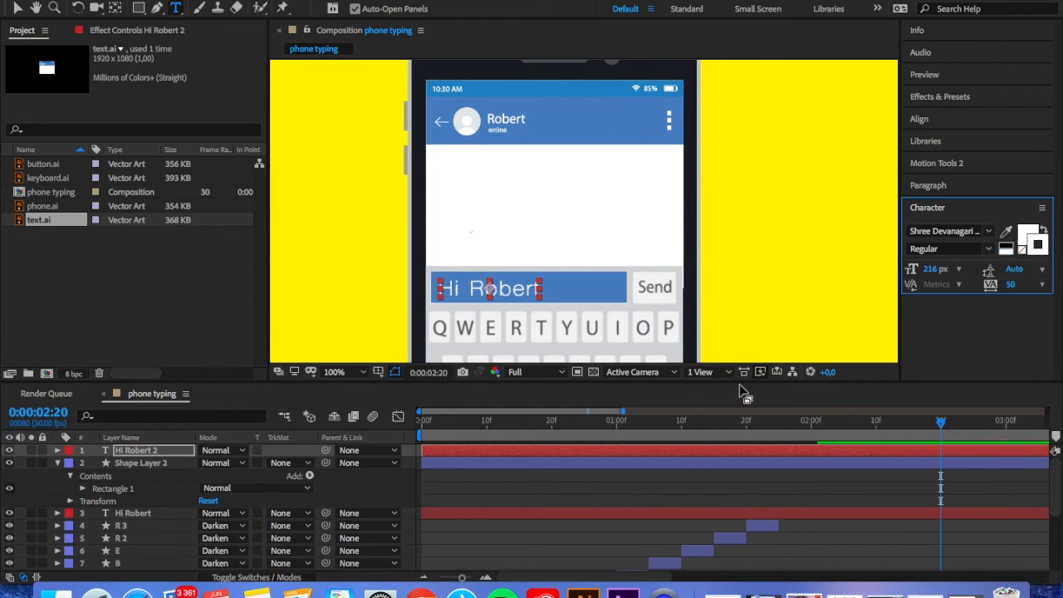
Trim the duplicated text layer and the blue rectangle layer to start at 0:00:02:01, and preview the change
{"action": "left_click_drag", "start_coordinate": [940, 422], "coordinate": [826, 443]}
{"action": "scroll", "coordinate": [826, 442], "scroll_direction": "down", "scroll_amount": 3}
{"action": "scroll", "coordinate": [826, 437], "scroll_direction": "up", "scroll_amount": 1}
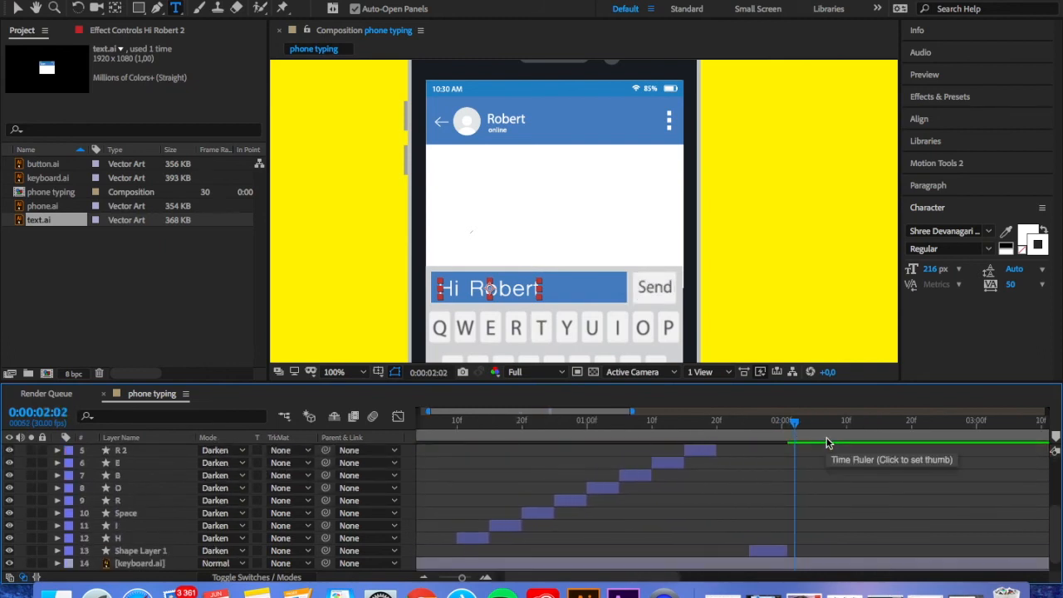
{"action": "left_click", "coordinate": [784, 426]}
{"action": "left_click_drag", "start_coordinate": [785, 429], "coordinate": [788, 427]}
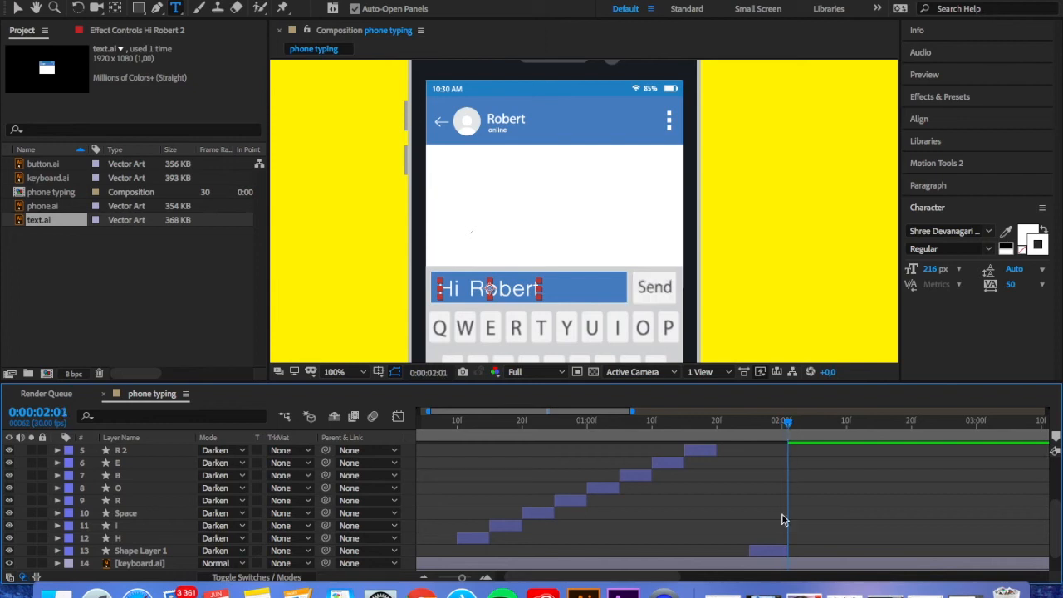
{"action": "scroll", "coordinate": [786, 475], "scroll_direction": "up", "scroll_amount": 7}
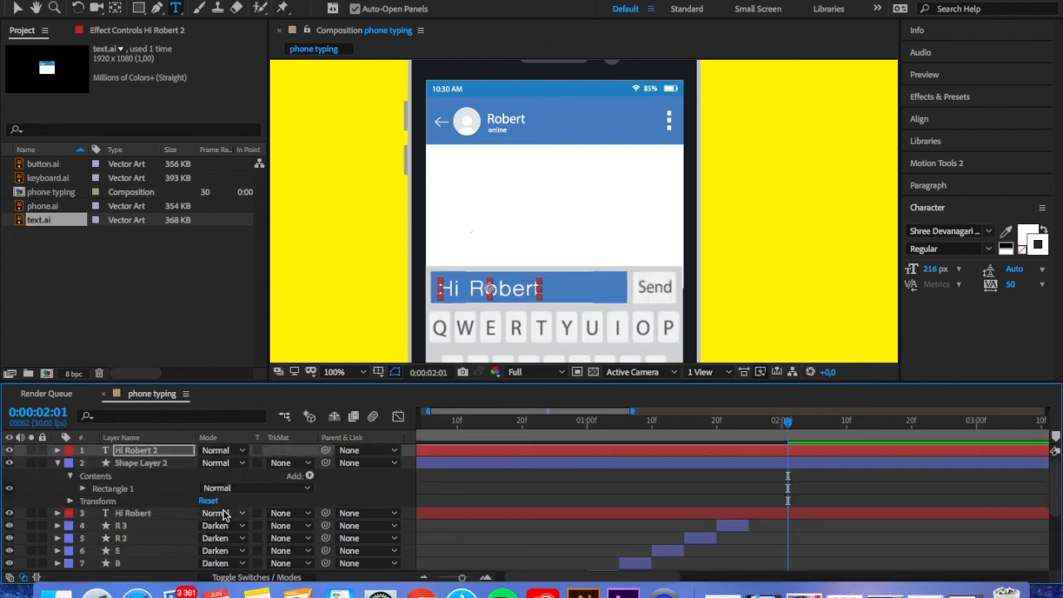
{"action": "left_click", "coordinate": [18, 452]}
{"action": "left_click_drag", "start_coordinate": [22, 450], "coordinate": [122, 468]}
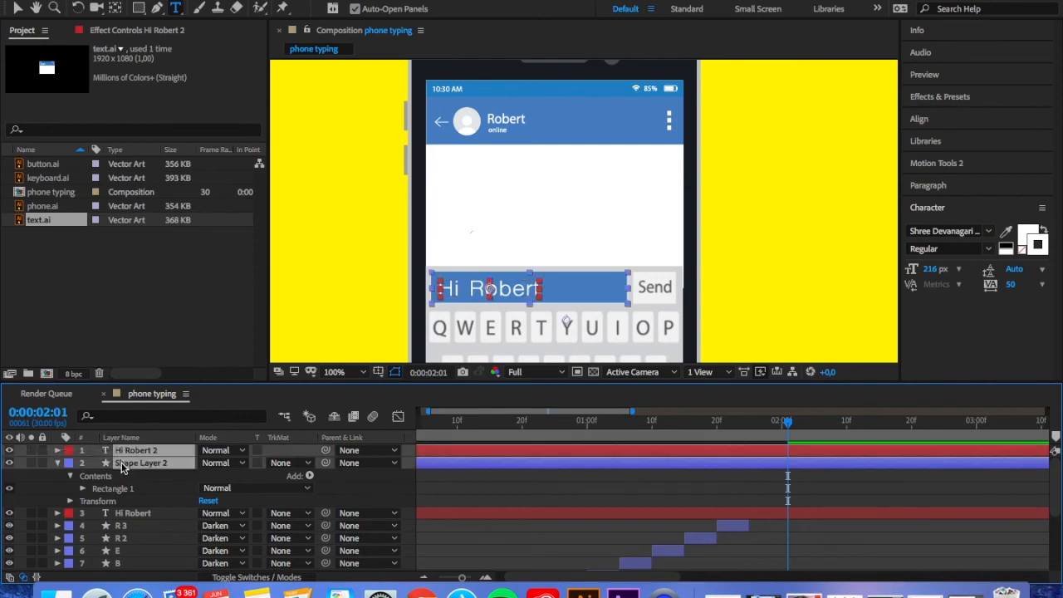
{"action": "key", "text": "alt+bracketleft"}
{"action": "left_click_drag", "start_coordinate": [791, 426], "coordinate": [764, 426]}
{"action": "key", "text": "space"}
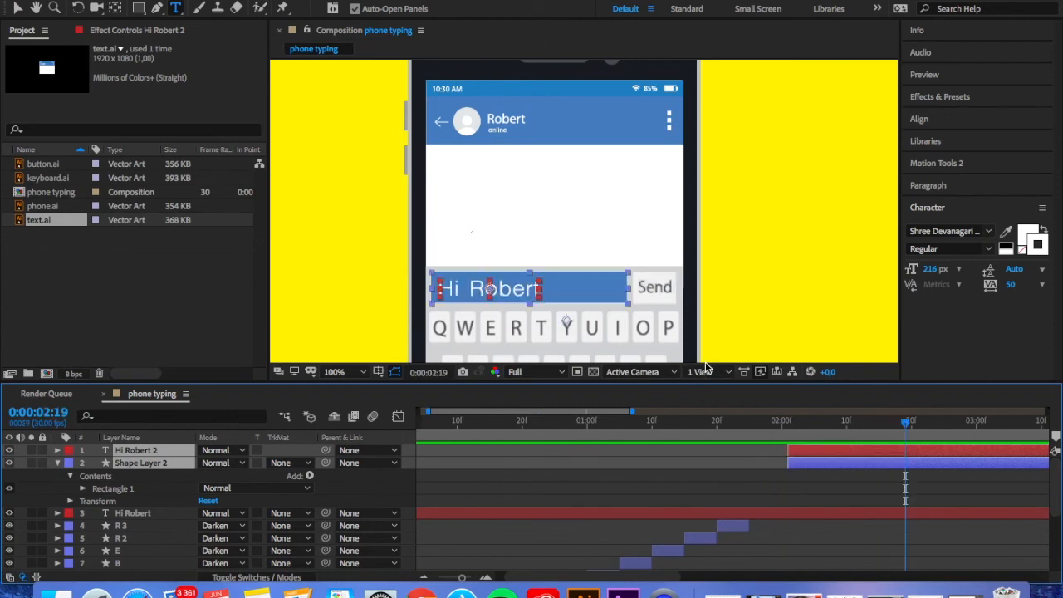
Draw a small triangular bubble tail below the blue rectangle's lower-right corner with the Pen tool, on a new shape layer
{"action": "left_click", "coordinate": [150, 463]}
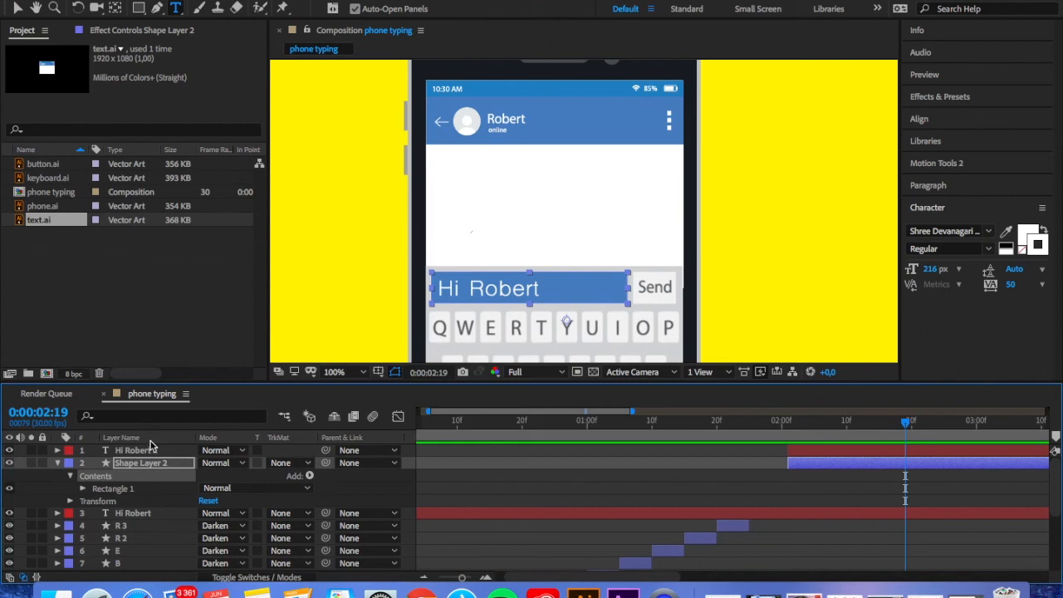
{"action": "left_click", "coordinate": [42, 486]}
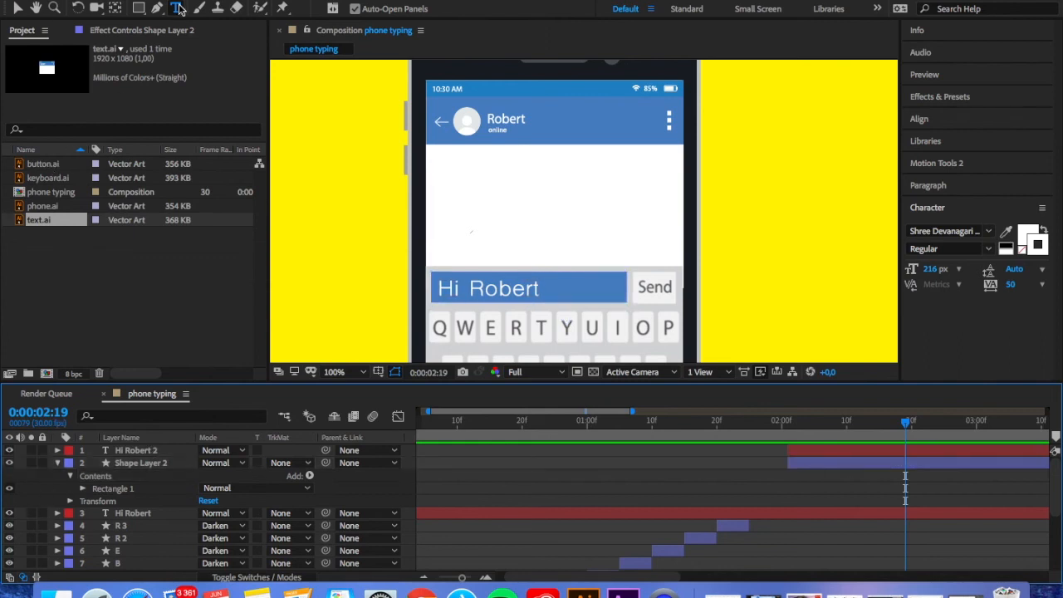
{"action": "left_click", "coordinate": [336, 371]}
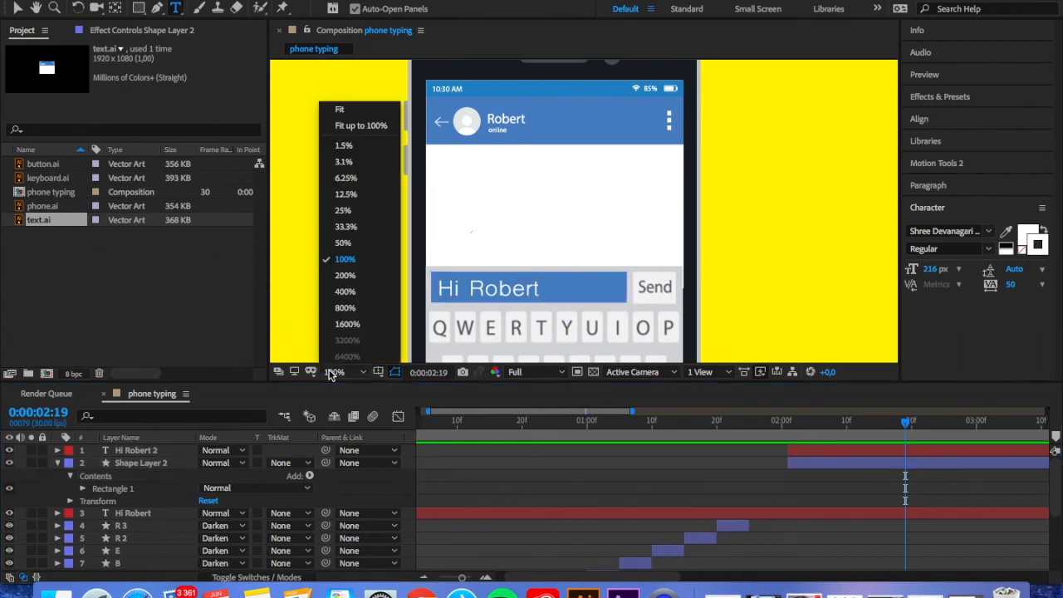
{"action": "left_click", "coordinate": [342, 281]}
{"action": "left_click", "coordinate": [36, 8]}
{"action": "left_click_drag", "start_coordinate": [544, 197], "coordinate": [520, 115]}
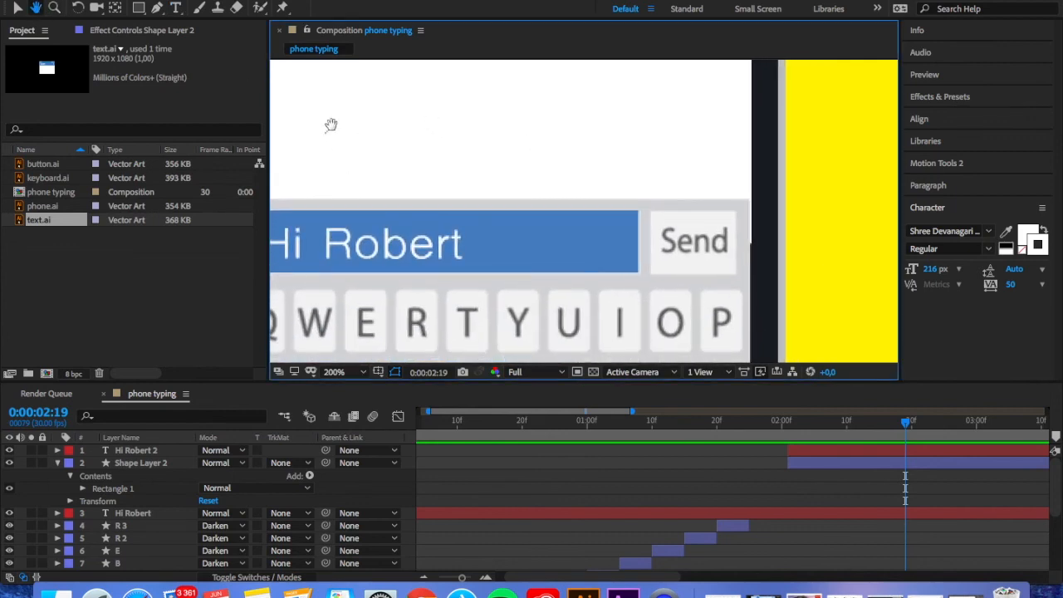
{"action": "left_click", "coordinate": [156, 10]}
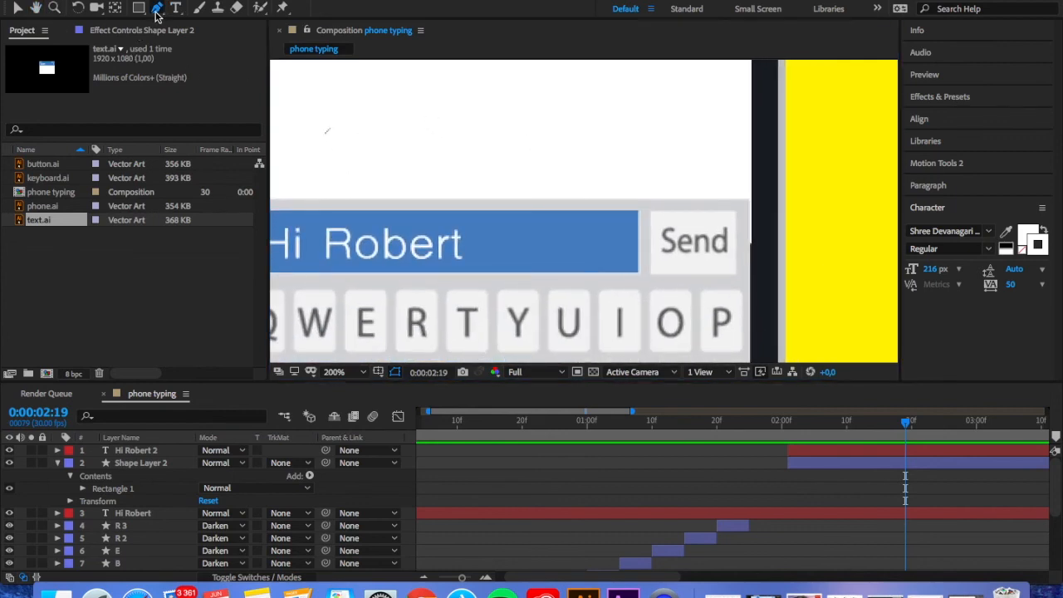
{"action": "left_click", "coordinate": [610, 270]}
{"action": "left_click", "coordinate": [638, 308]}
{"action": "left_click", "coordinate": [637, 270]}
{"action": "left_click", "coordinate": [611, 270]}
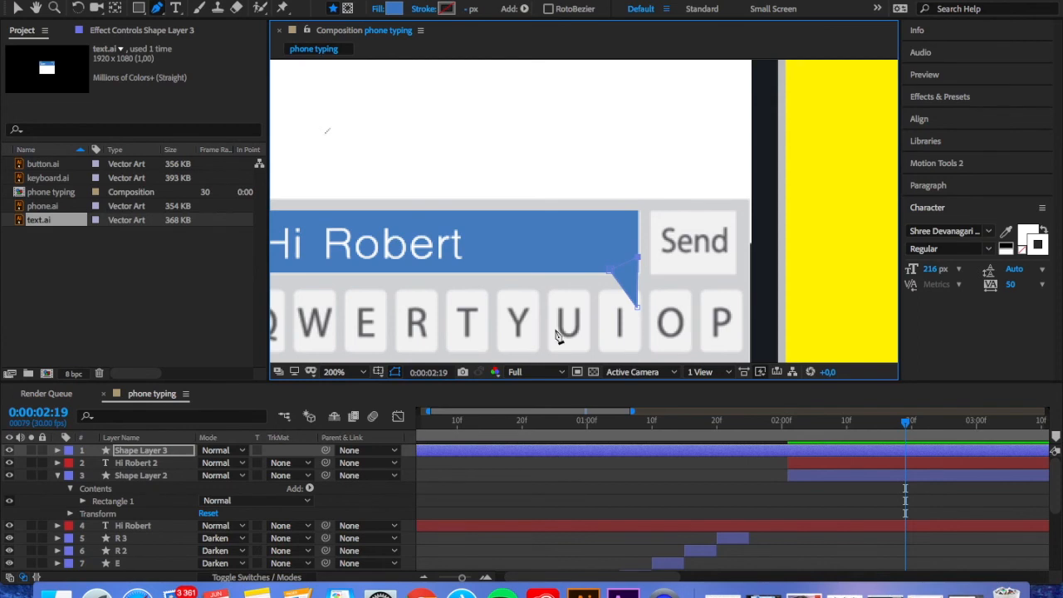
Parent the bubble tail layer to Shape Layer 2 and trim the tail's start to 0:00:02:01
{"action": "left_click", "coordinate": [170, 475]}
{"action": "left_click_drag", "start_coordinate": [323, 451], "coordinate": [180, 482]}
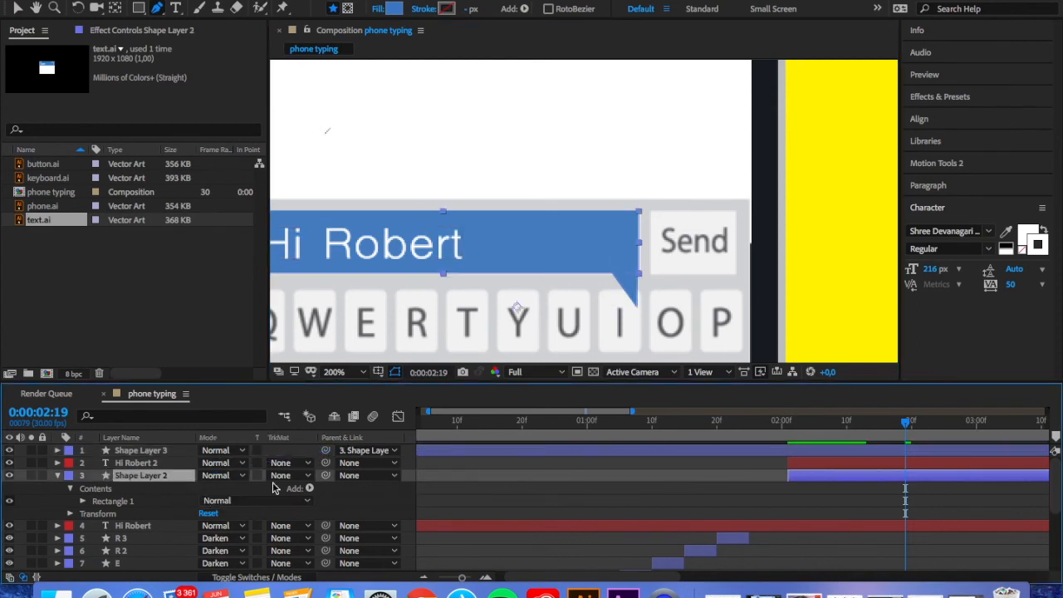
{"action": "left_click", "coordinate": [418, 451]}
{"action": "scroll", "coordinate": [437, 454], "scroll_direction": "left", "scroll_amount": 2}
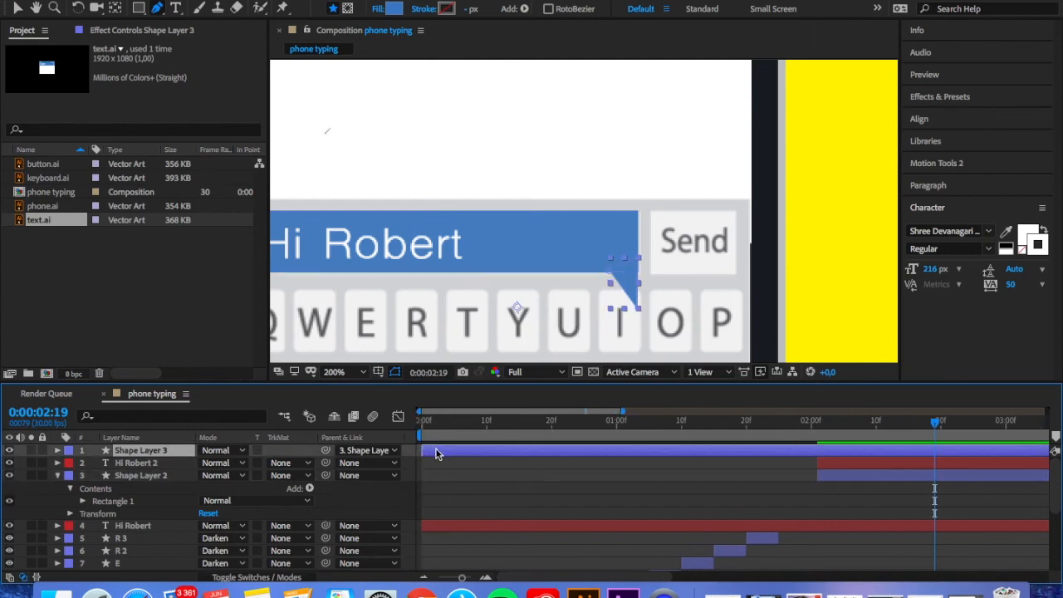
{"action": "left_click_drag", "start_coordinate": [422, 450], "coordinate": [819, 452]}
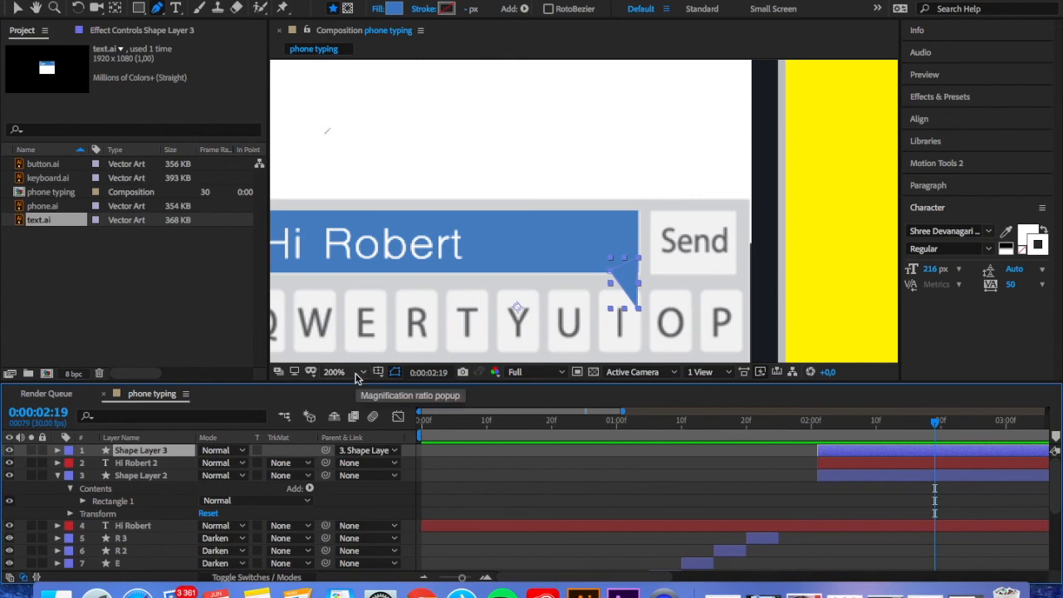
Keyframe the opacity of Shape Layer 2 from 0% at 0:00:02:01 to 100% at 0:00:02:03
{"action": "left_click", "coordinate": [339, 372]}
{"action": "left_click", "coordinate": [345, 260]}
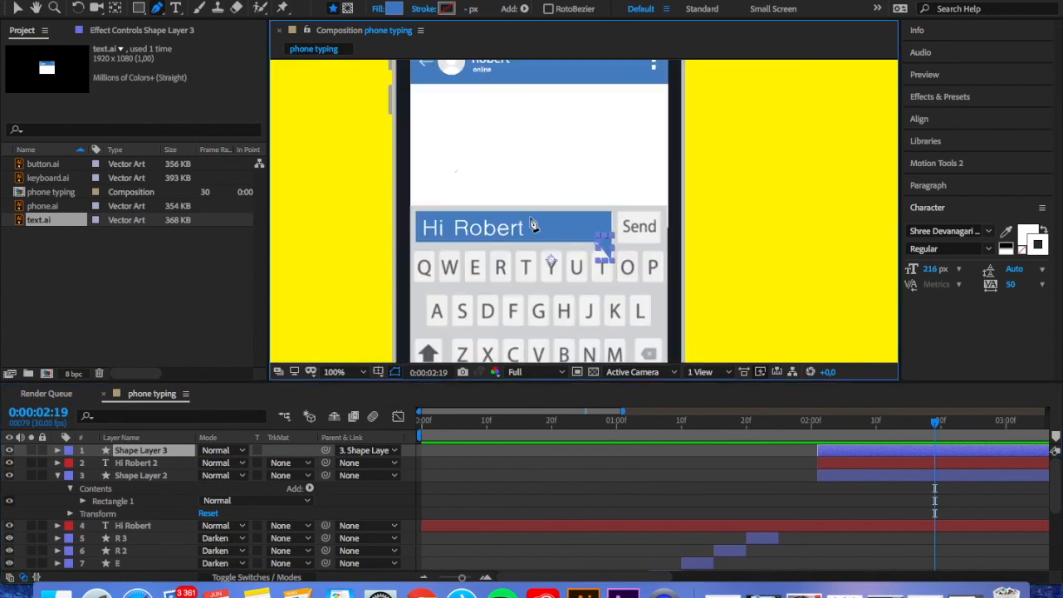
{"action": "left_click", "coordinate": [863, 476]}
{"action": "left_click", "coordinate": [837, 423]}
{"action": "key", "text": "Page_Up"}
{"action": "key", "text": "Page_Up"}
{"action": "key", "text": "Page_Up"}
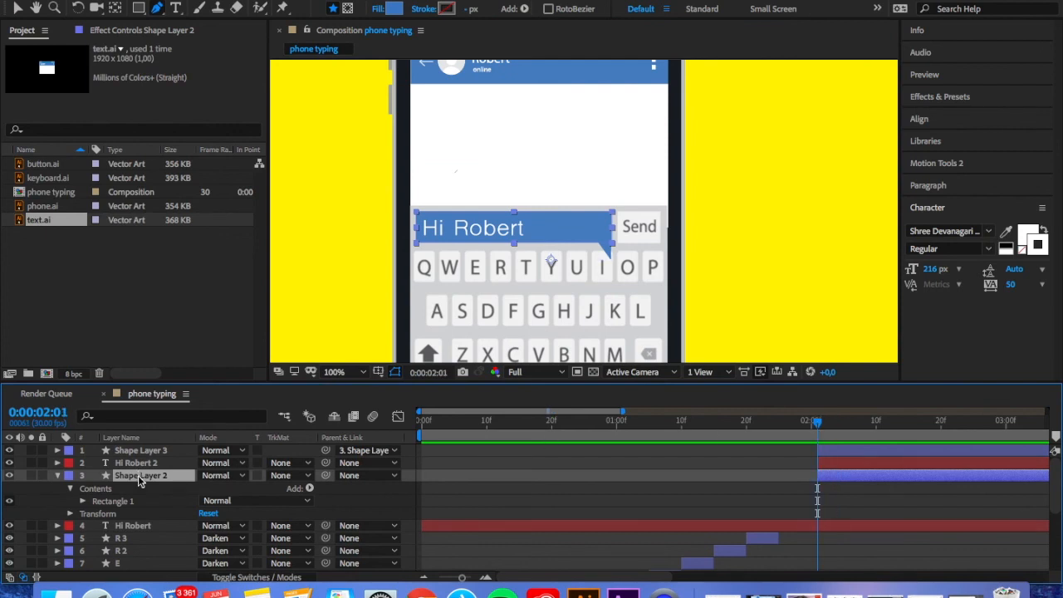
{"action": "key", "text": "t"}
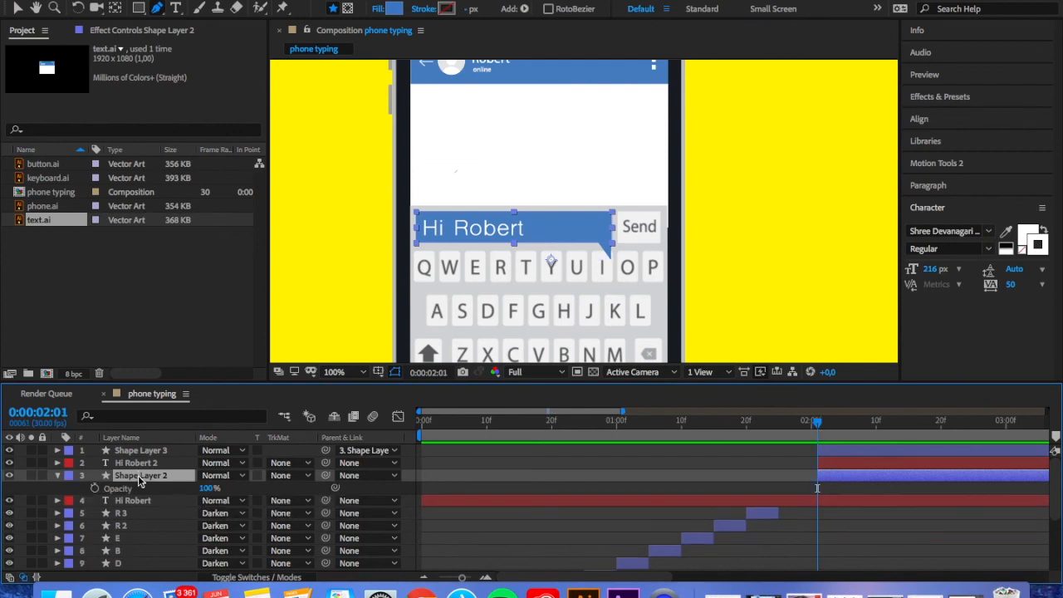
{"action": "left_click", "coordinate": [95, 488]}
{"action": "left_click_drag", "start_coordinate": [817, 488], "coordinate": [831, 488]}
{"action": "left_click", "coordinate": [210, 488]}
{"action": "key", "text": "BackSpace"}
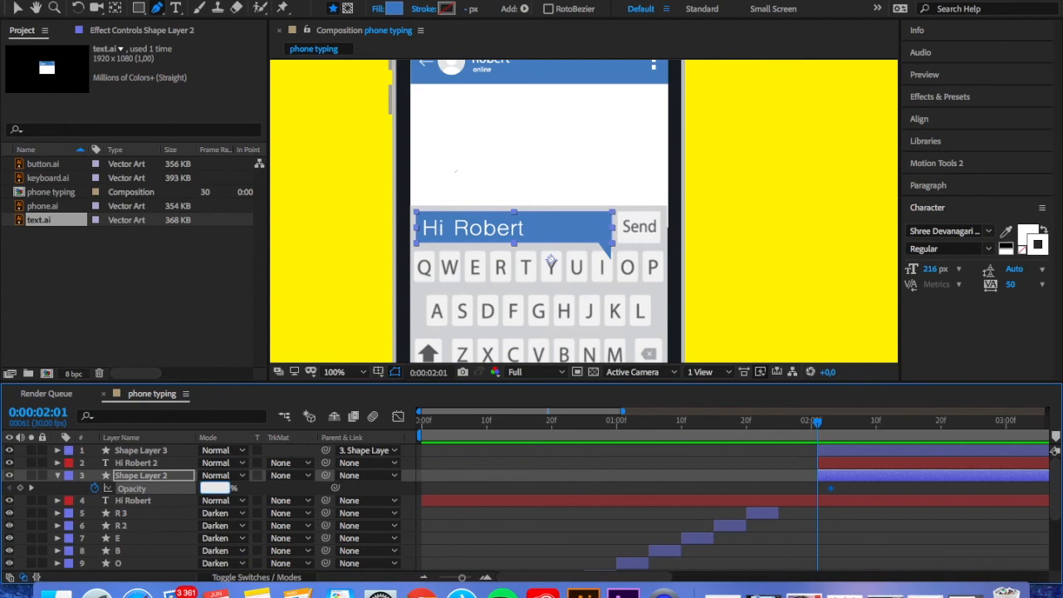
{"action": "type", "text": "0"}
{"action": "key", "text": "Return"}
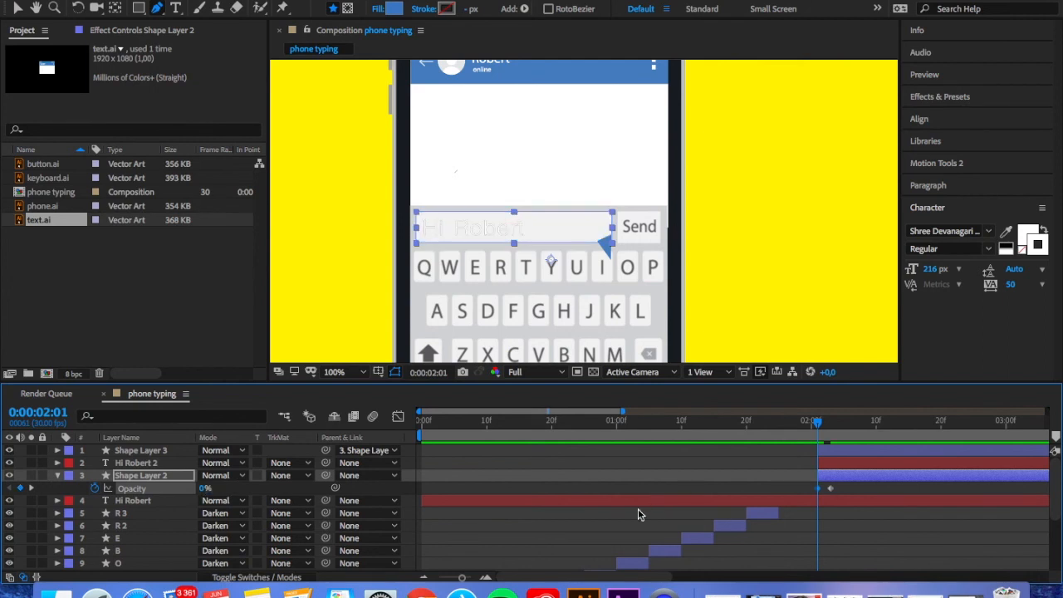
Check the bubble's fade-in and move its 100% opacity keyframe to one frame after the 0% keyframe
{"action": "left_click", "coordinate": [814, 424]}
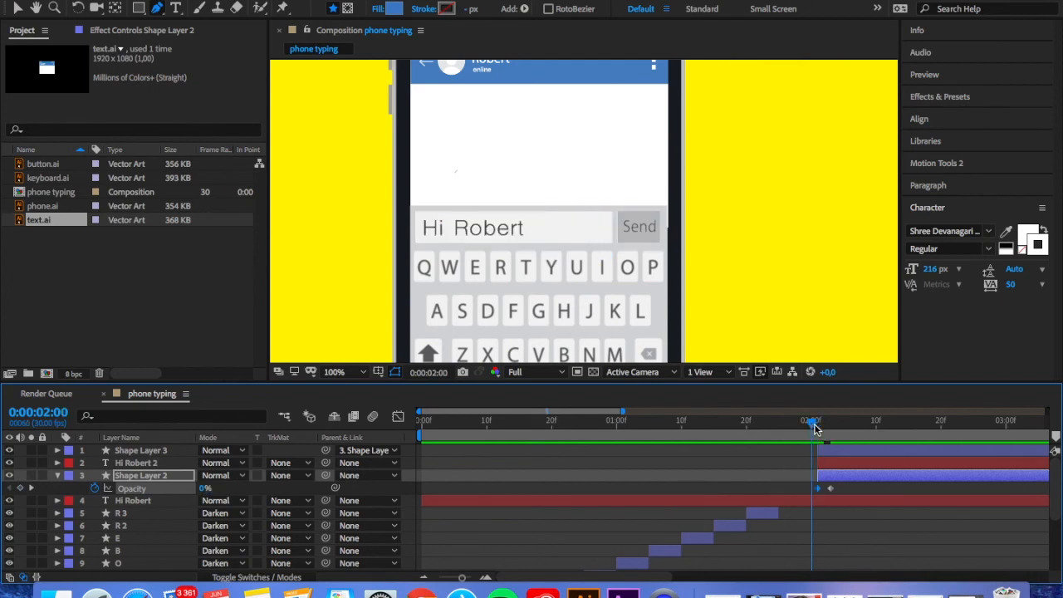
{"action": "left_click", "coordinate": [935, 425]}
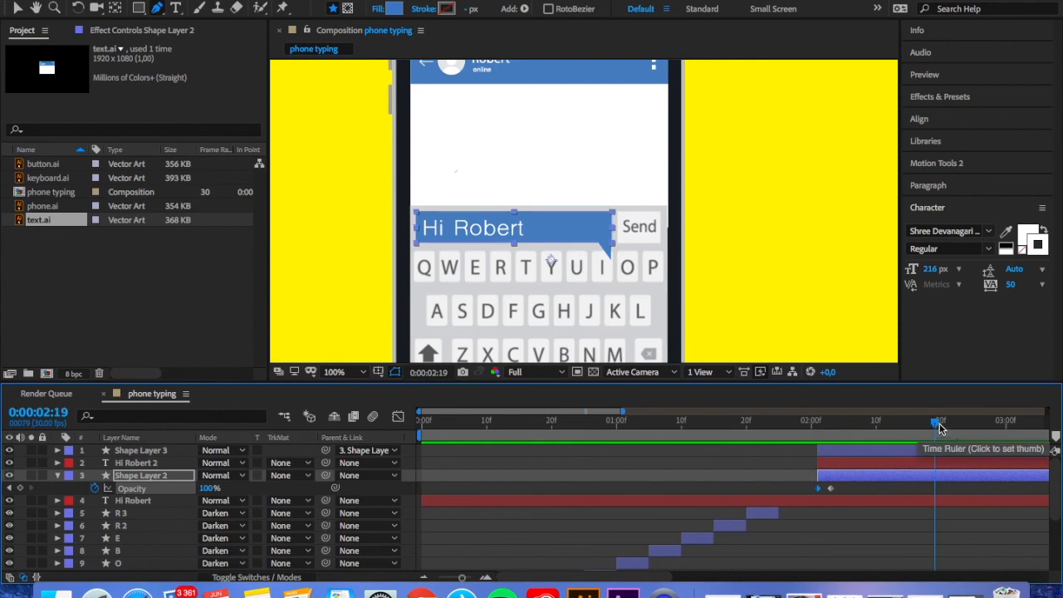
{"action": "left_click_drag", "start_coordinate": [825, 425], "coordinate": [830, 424]}
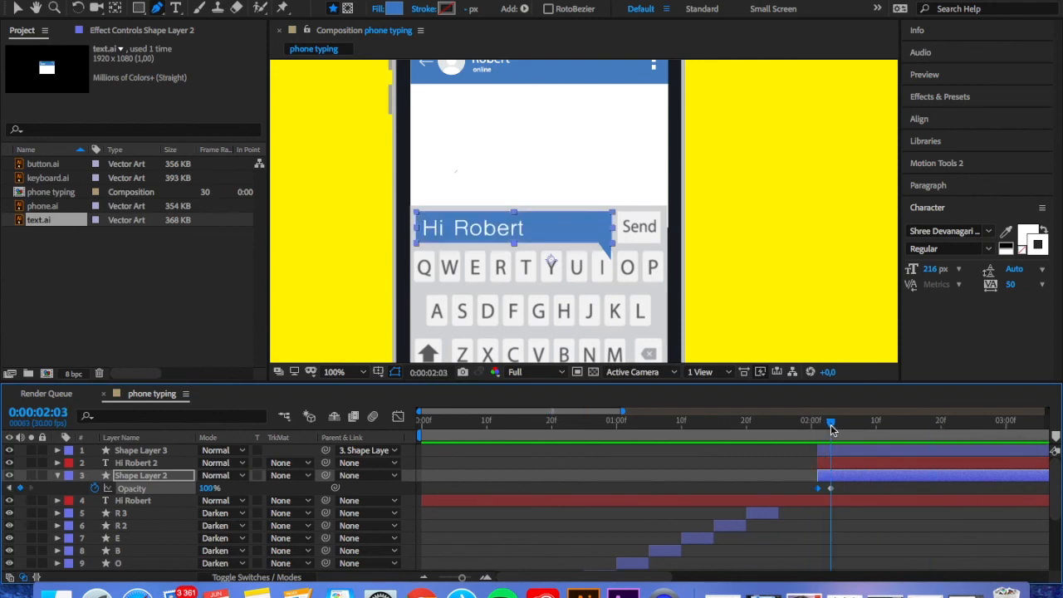
{"action": "left_click_drag", "start_coordinate": [830, 490], "coordinate": [825, 491]}
Set a position keyframe on Shape Layer 2 at the end of its fade-in, and advance to 0:00:02:05
{"action": "left_click_drag", "start_coordinate": [831, 423], "coordinate": [825, 424]}
{"action": "key", "text": "p"}
{"action": "left_click_drag", "start_coordinate": [825, 424], "coordinate": [831, 425]}
{"action": "left_click", "coordinate": [841, 425]}
Try to move the blue bubble up into the chat area
{"action": "key", "text": "v"}
{"action": "left_click_drag", "start_coordinate": [542, 231], "coordinate": [581, 181]}
{"action": "key", "text": "ctrl+z"}
{"action": "key", "text": "ctrl+z"}
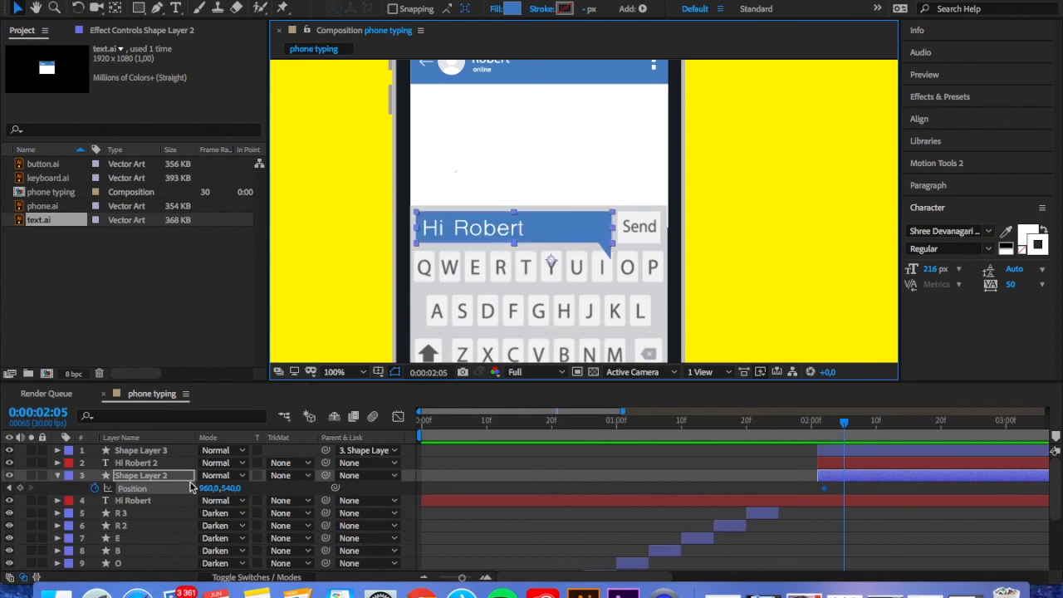
Parent the duplicated white message text layer to Shape Layer 2 and reselect the blue bubble
{"action": "left_click", "coordinate": [166, 462]}
{"action": "left_click_drag", "start_coordinate": [325, 462], "coordinate": [160, 478]}
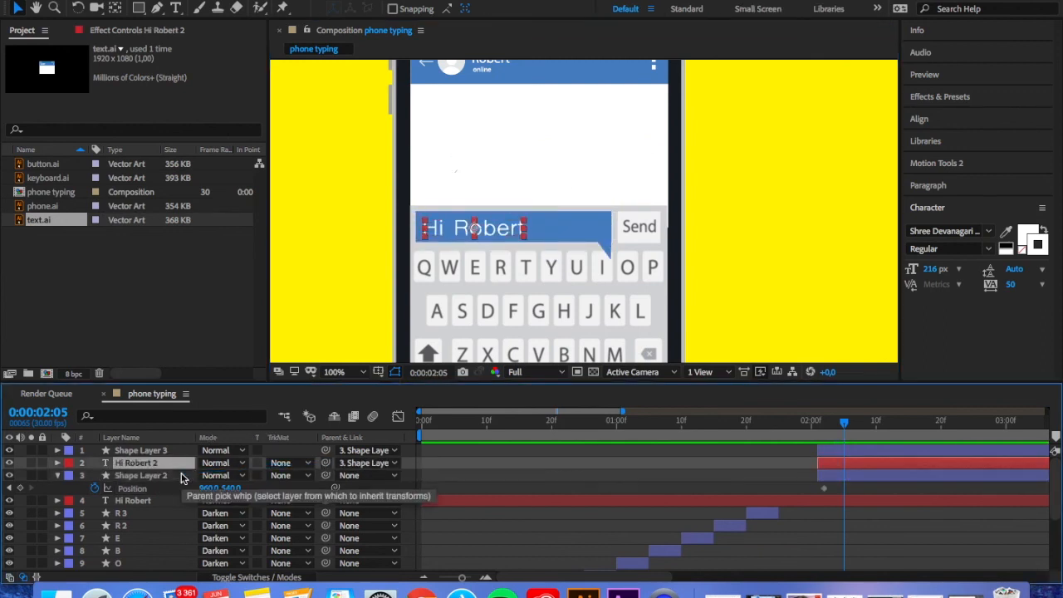
{"action": "left_click", "coordinate": [573, 226]}
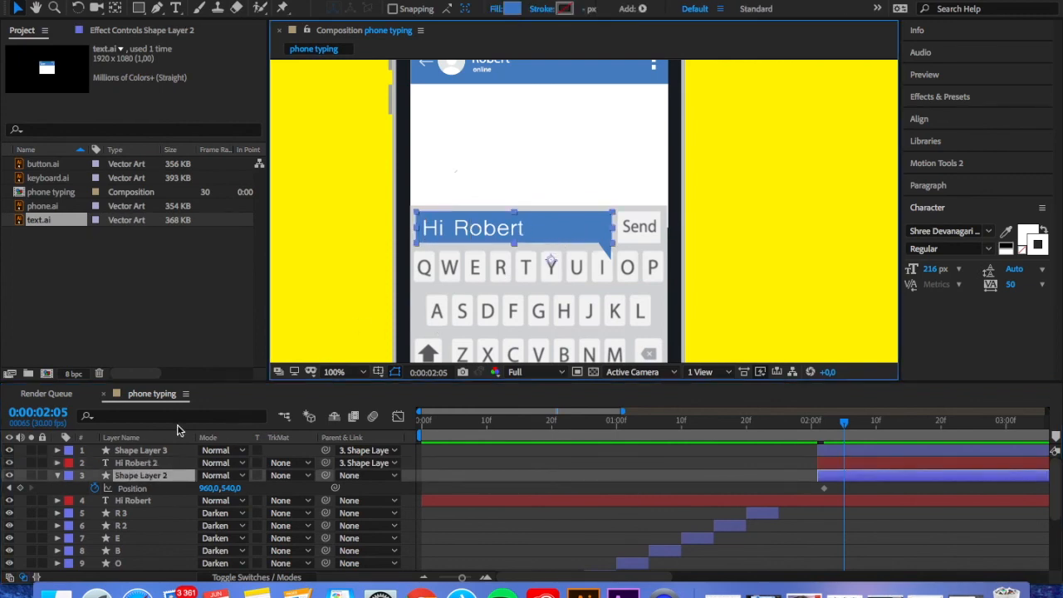
Move the blue bubble up into the chat area to about 1022, 457 at 0:00:02:05, and add its 100% scale keyframe at 0:00:02:02
{"action": "left_click_drag", "start_coordinate": [545, 233], "coordinate": [592, 172]}
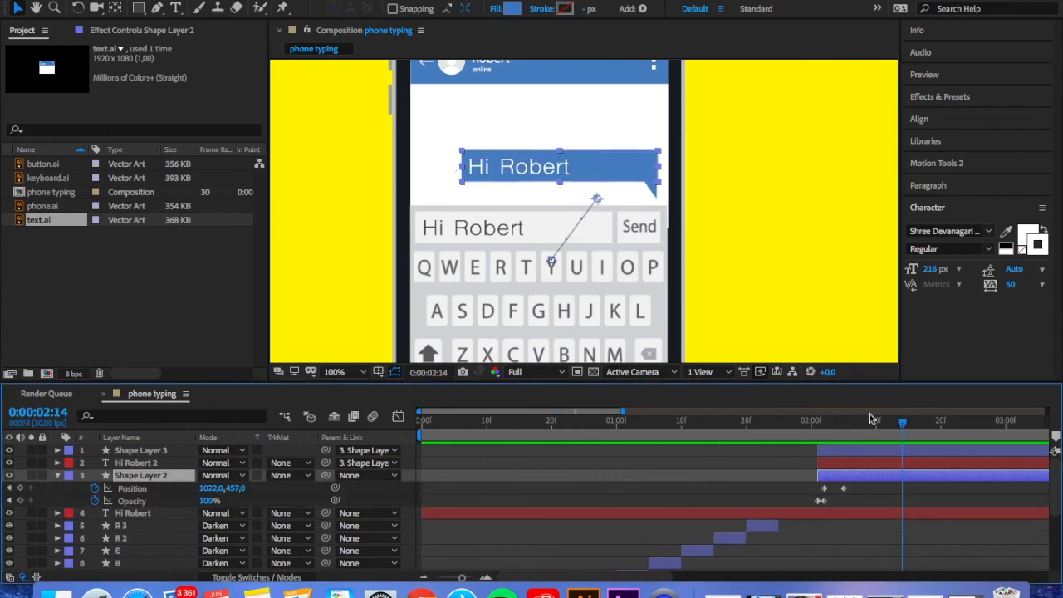
{"action": "left_click_drag", "start_coordinate": [901, 423], "coordinate": [825, 426]}
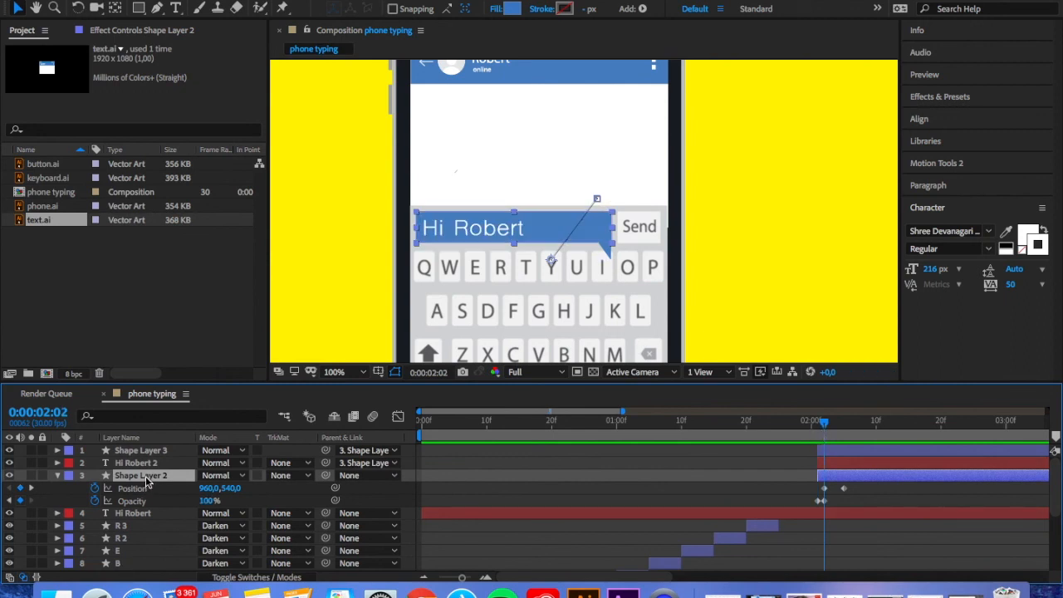
{"action": "key", "text": "s"}
{"action": "left_click", "coordinate": [92, 488]}
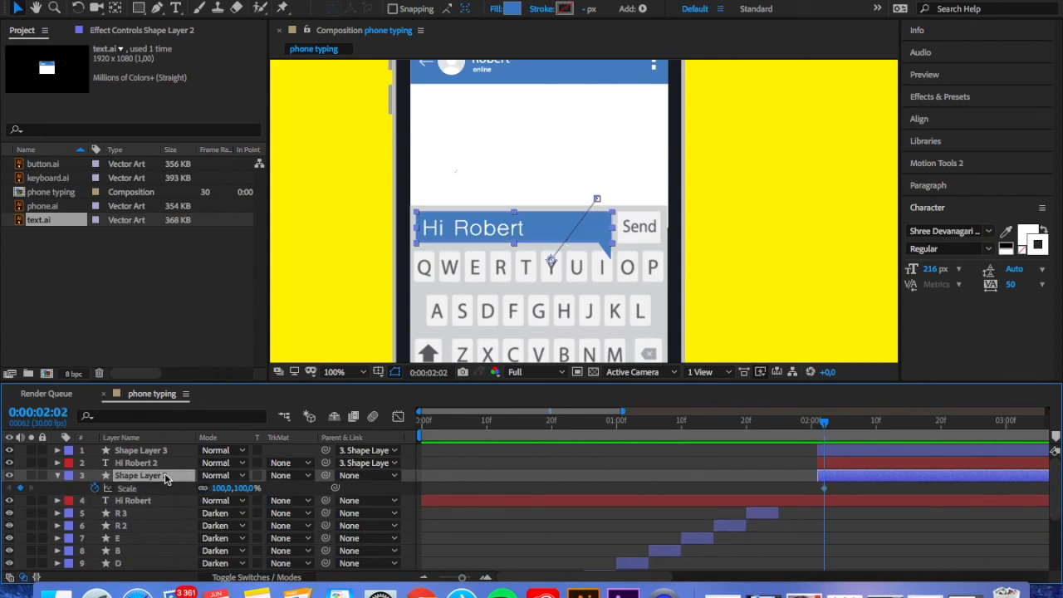
Scale Shape Layer 2 down to 74% at 0:00:02:05, in time with its second position keyframe
{"action": "key", "text": "u"}
{"action": "left_click_drag", "start_coordinate": [820, 427], "coordinate": [841, 423]}
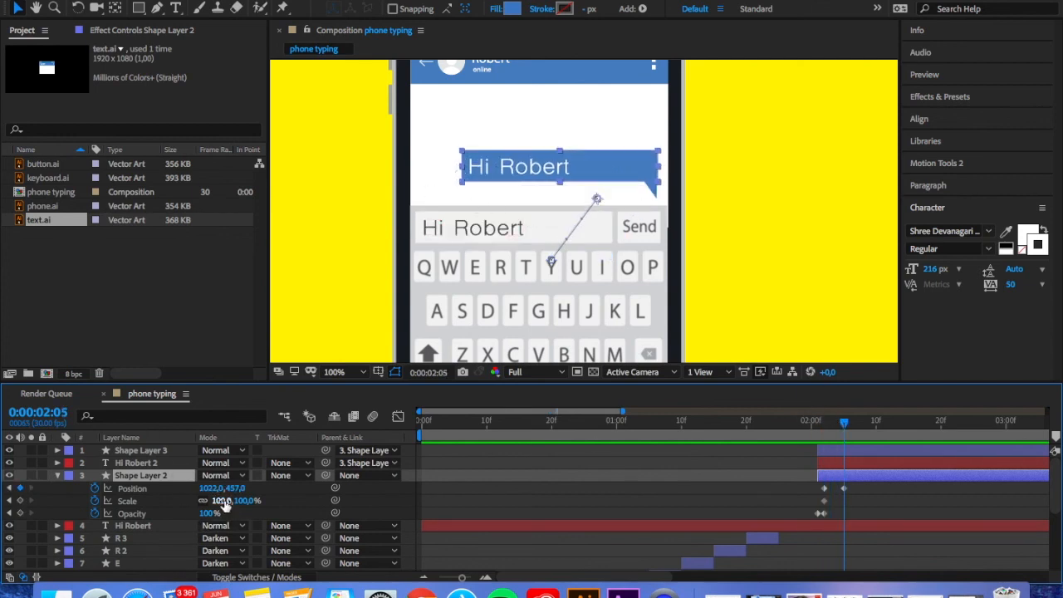
{"action": "mouse_move", "coordinate": [224, 500]}
{"action": "left_mouse_down"}
{"action": "mouse_move", "coordinate": [238, 501]}
{"action": "mouse_move", "coordinate": [205, 501]}
{"action": "left_mouse_up"}
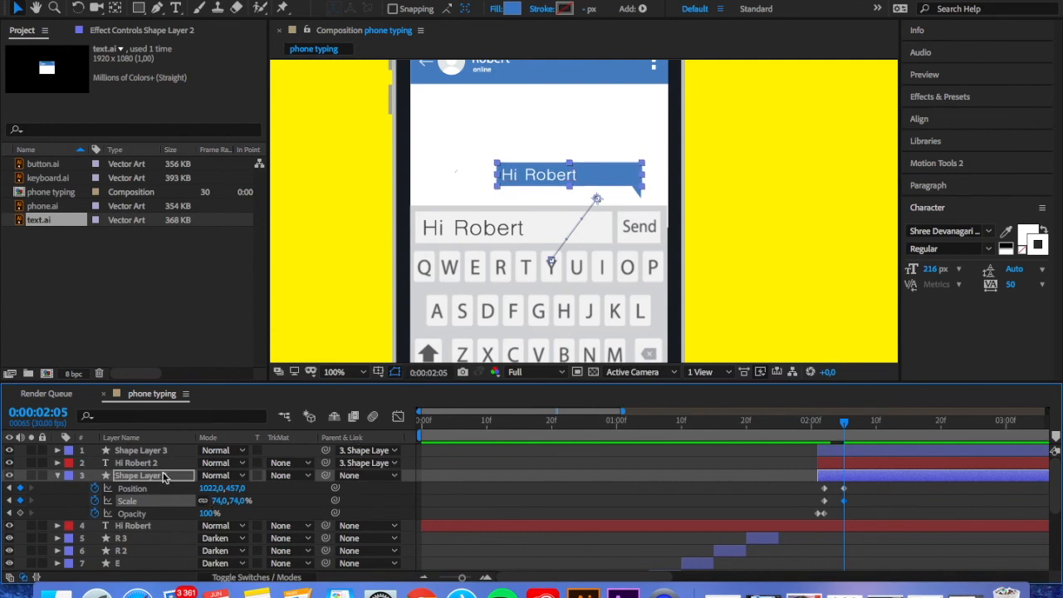
Shift the bubble's position keyframes toward the chat's right edge, ending at about 1043, 453, and preview the motion from 0:00:01:27
{"action": "left_click", "coordinate": [125, 490]}
{"action": "left_click_drag", "start_coordinate": [571, 175], "coordinate": [588, 172]}
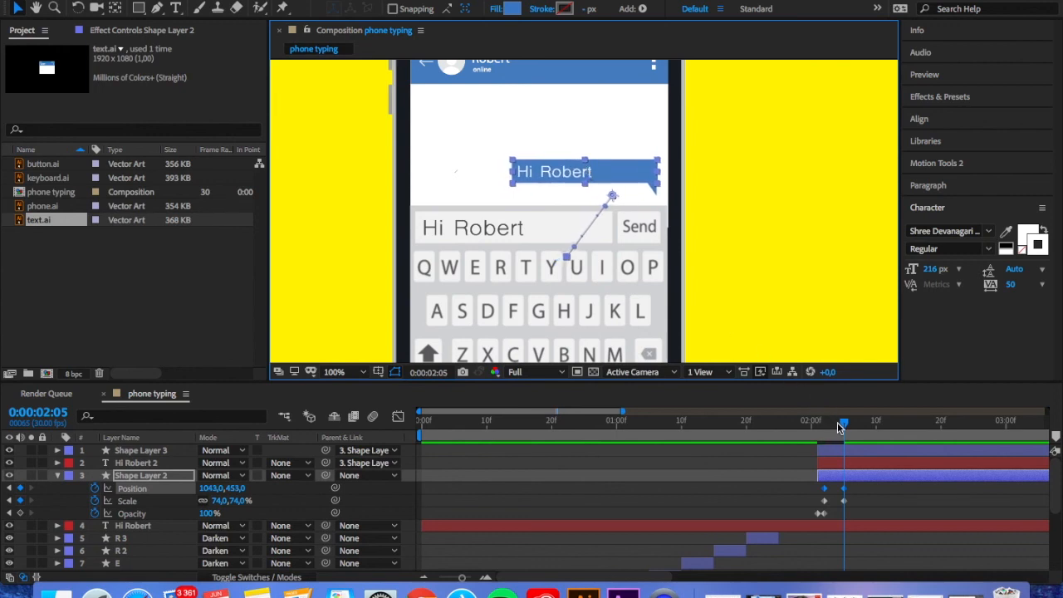
{"action": "left_click_drag", "start_coordinate": [842, 421], "coordinate": [788, 428]}
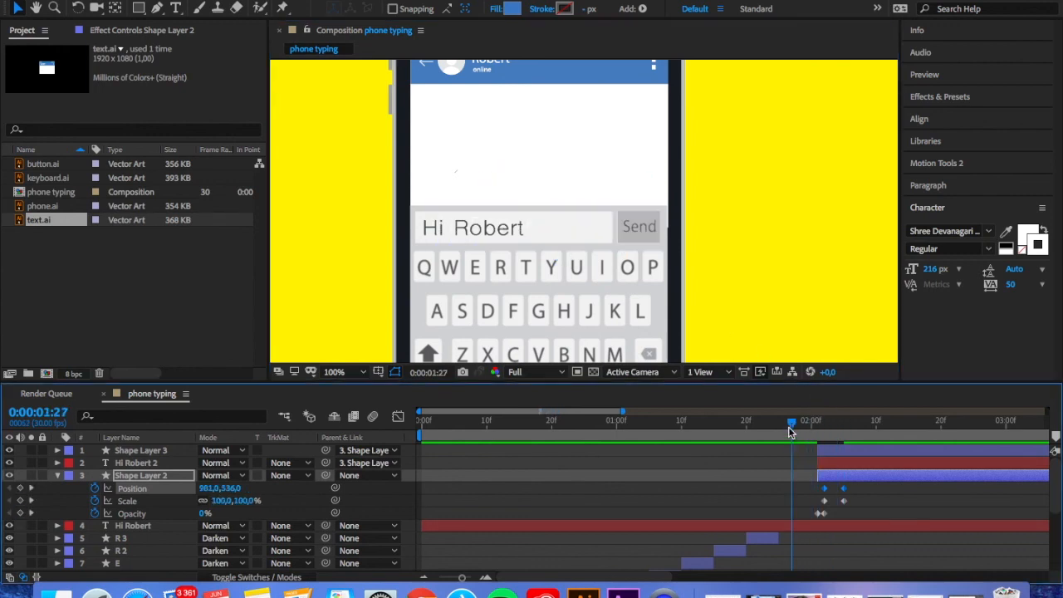
{"action": "key", "text": "space"}
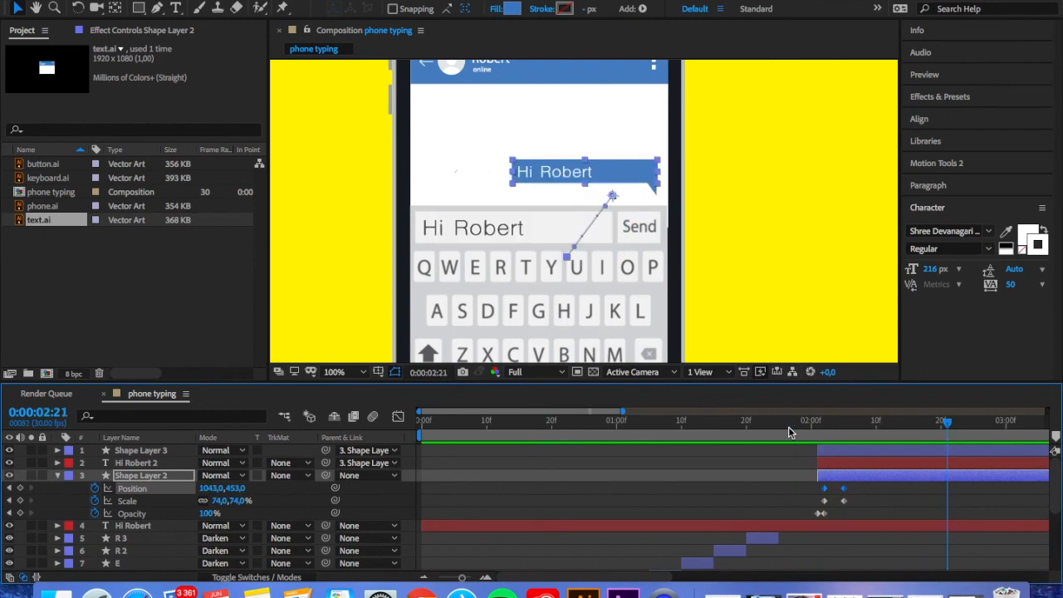